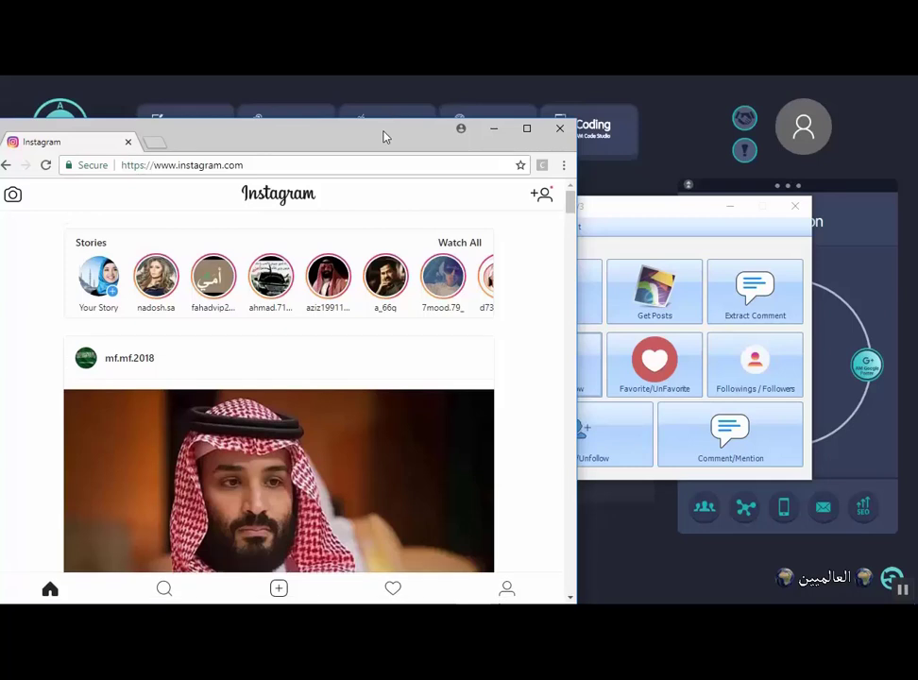
# Step: Arrange the Instagram browser window and the AM Instagram window side by side, extending the browser window's height
pyautogui.moveTo(385, 135); pyautogui.dragTo(395, 98)
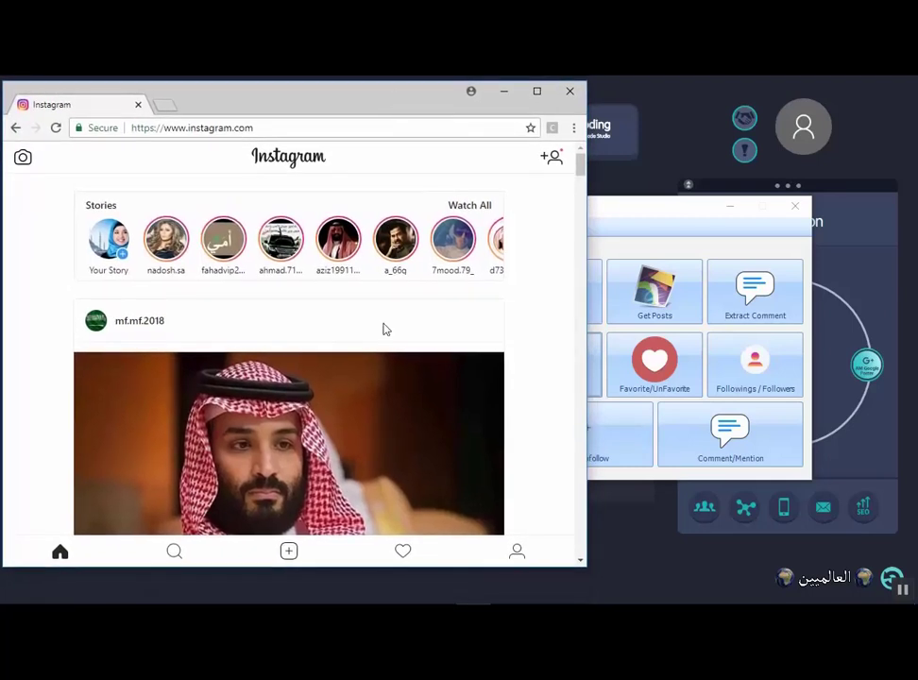
pyautogui.moveTo(341, 568); pyautogui.dragTo(335, 595)
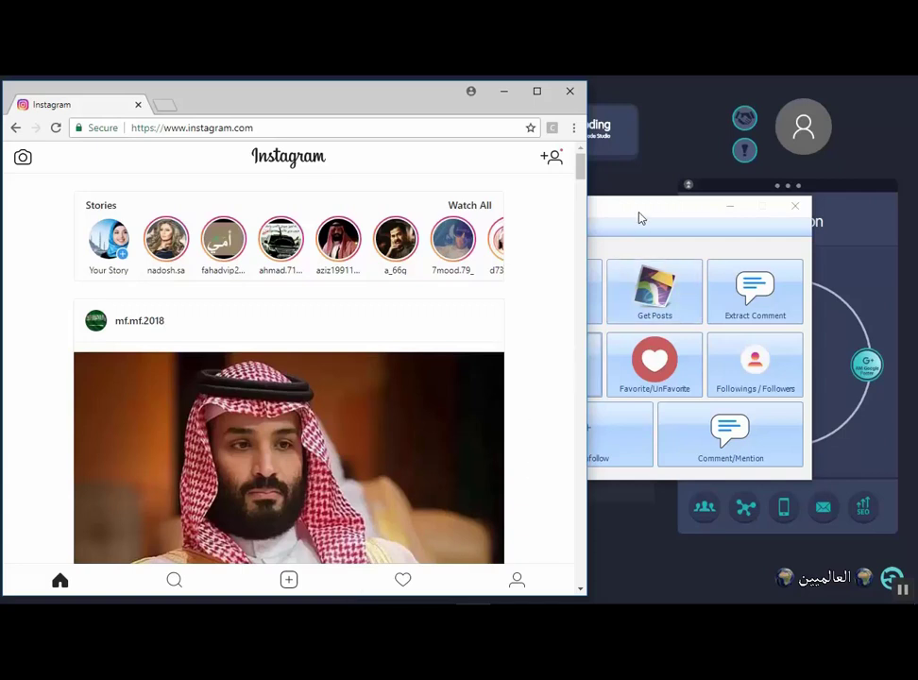
pyautogui.click(595, 212)
pyautogui.moveTo(595, 211); pyautogui.dragTo(658, 220)
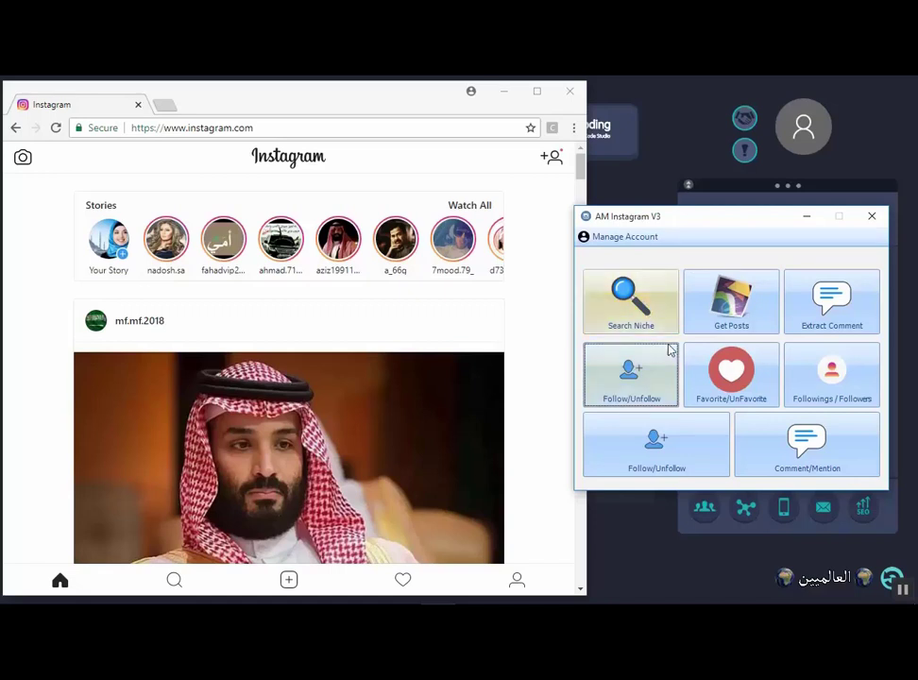
# Step: Open the Search Niche tool and search Instagram for the keyword السعودية, keeping its window beside the browser
pyautogui.click(638, 311)
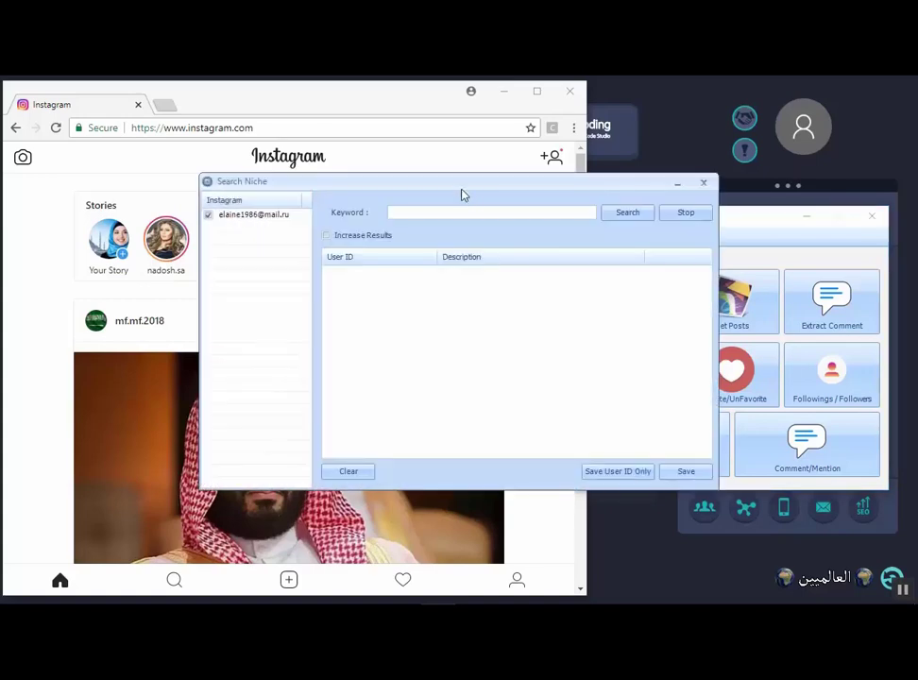
pyautogui.moveTo(463, 195); pyautogui.dragTo(362, 189)
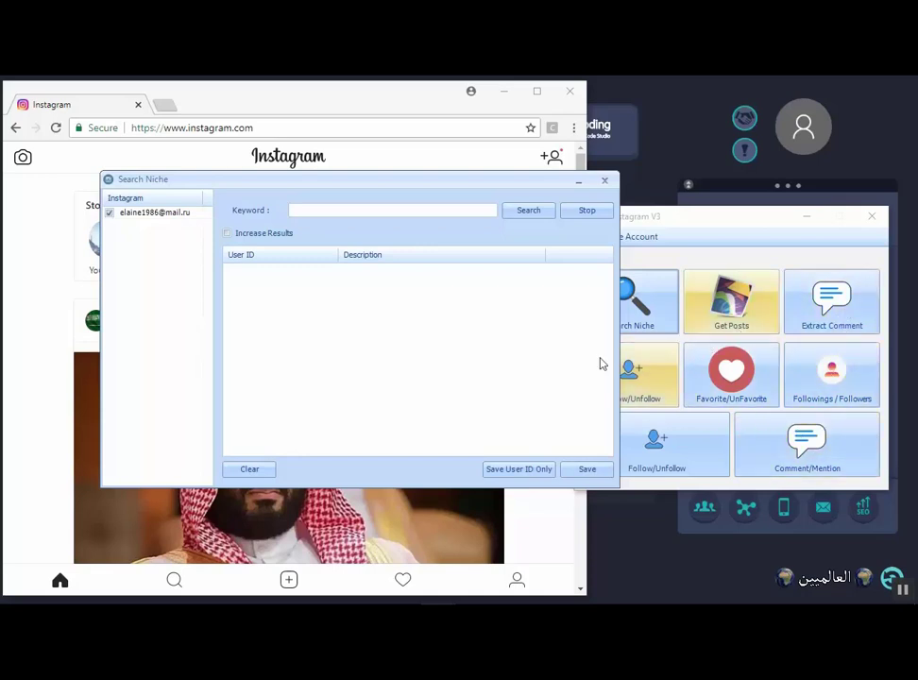
pyautogui.moveTo(292, 185); pyautogui.dragTo(368, 214)
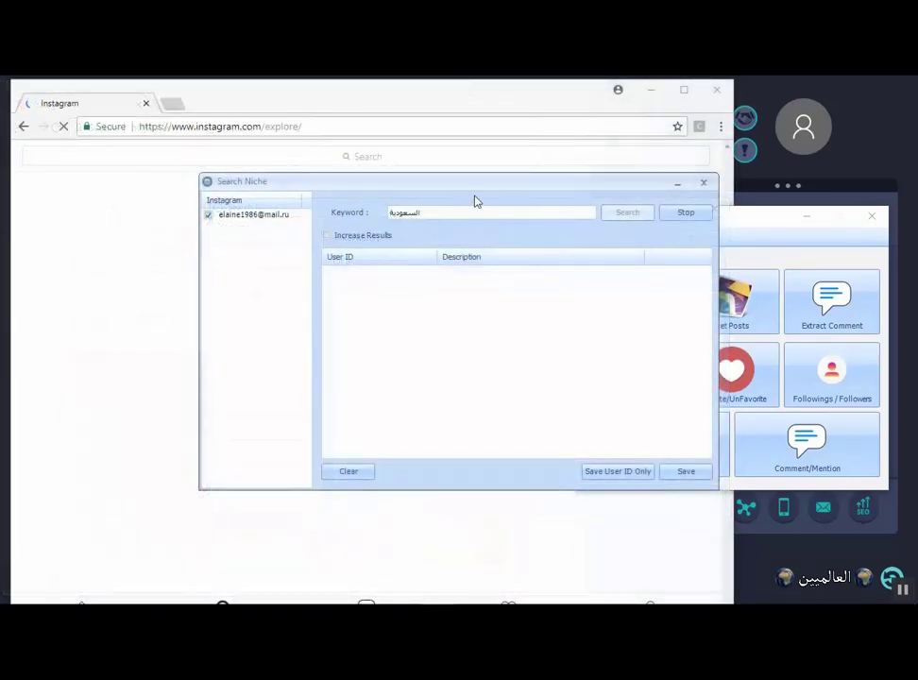
pyautogui.moveTo(453, 188); pyautogui.dragTo(563, 208)
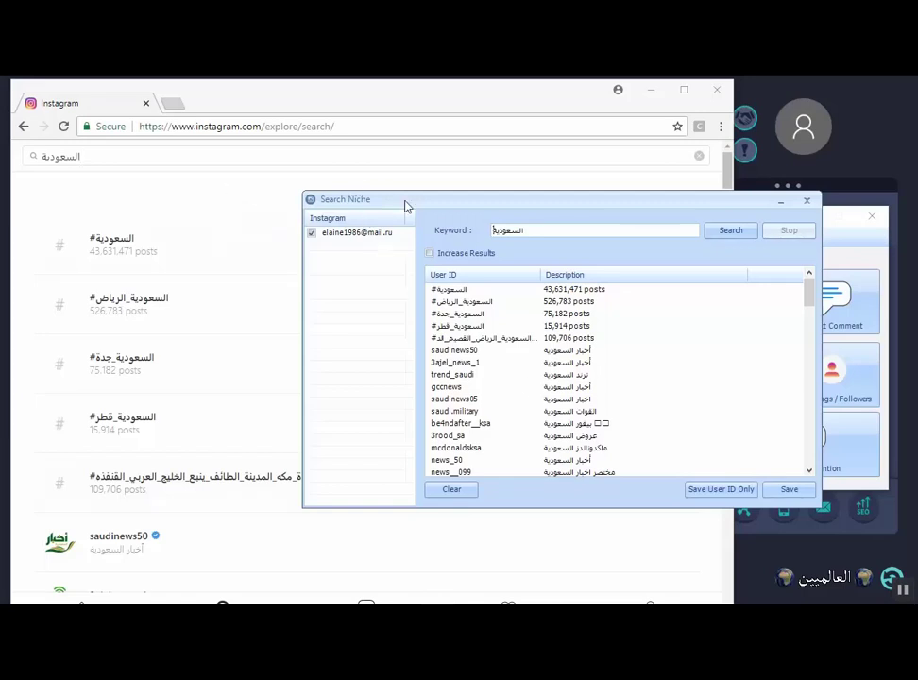
# Step: Examine the hashtags, user IDs and descriptions in the niche search results from beginning to end
pyautogui.moveTo(475, 210); pyautogui.dragTo(462, 237)
pyautogui.click(513, 317)
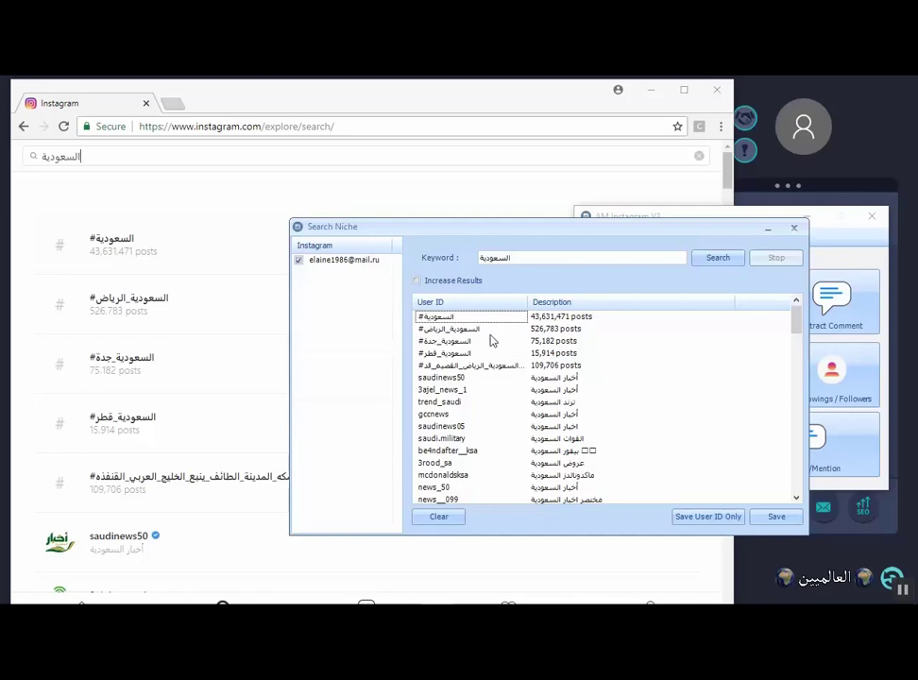
pyautogui.scroll(-8, 487, 351)
pyautogui.scroll(8, 486, 353)
pyautogui.scroll(-15, 488, 356)
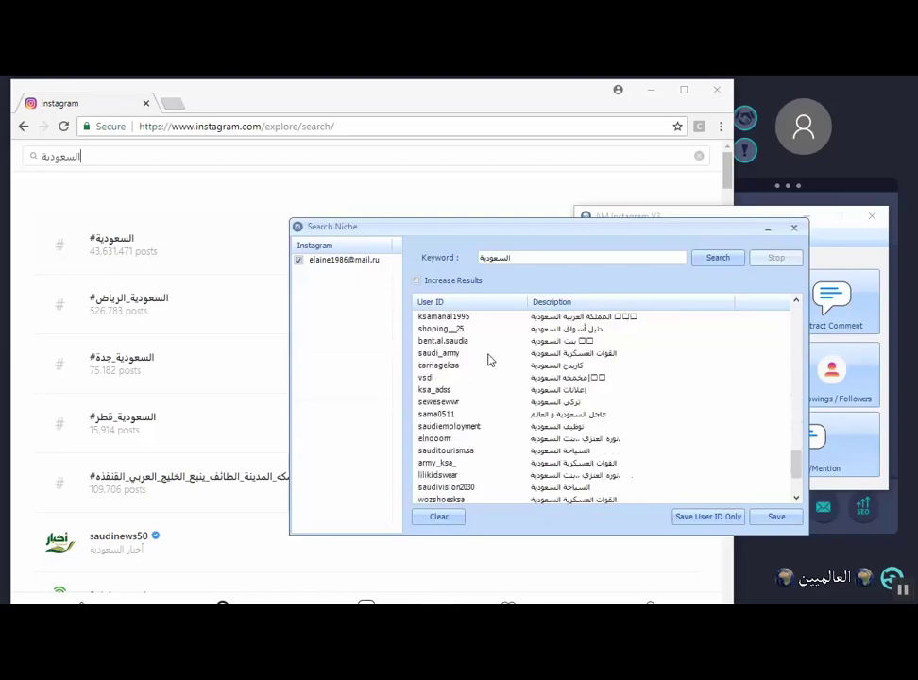
pyautogui.scroll(-3, 489, 358)
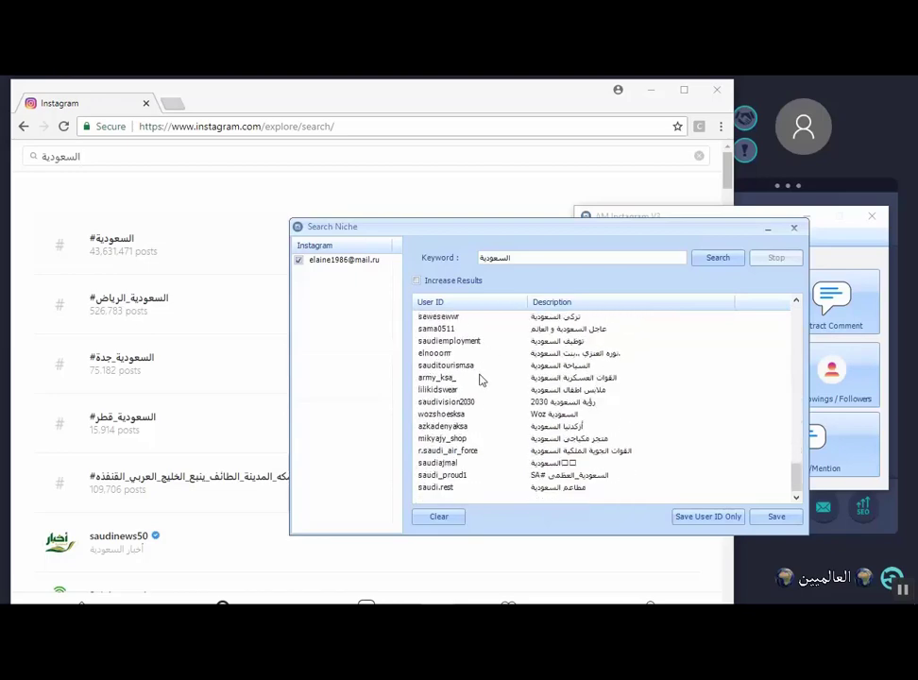
pyautogui.scroll(10, 480, 378)
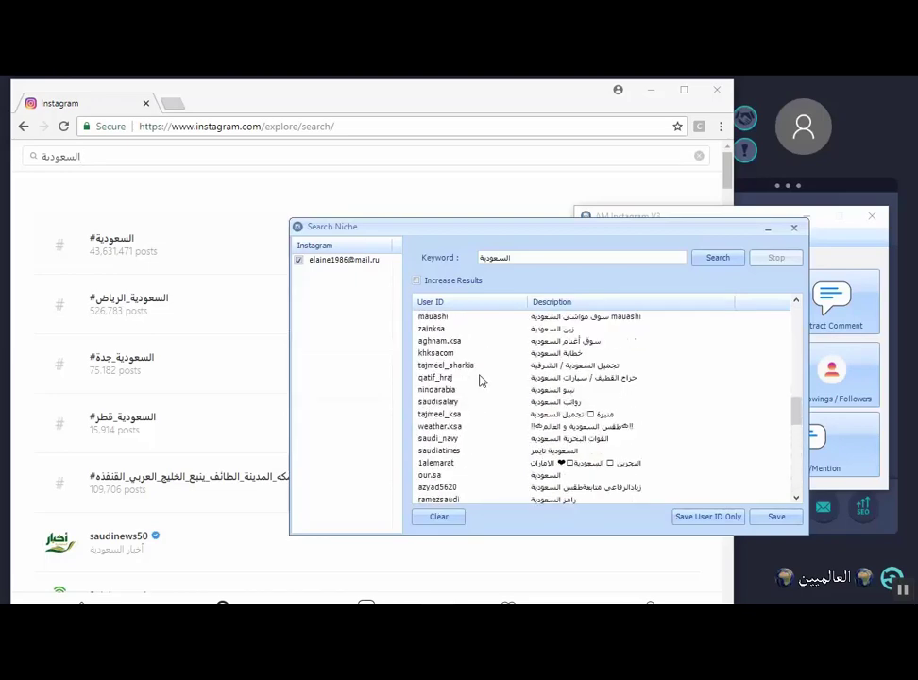
pyautogui.scroll(6, 480, 375)
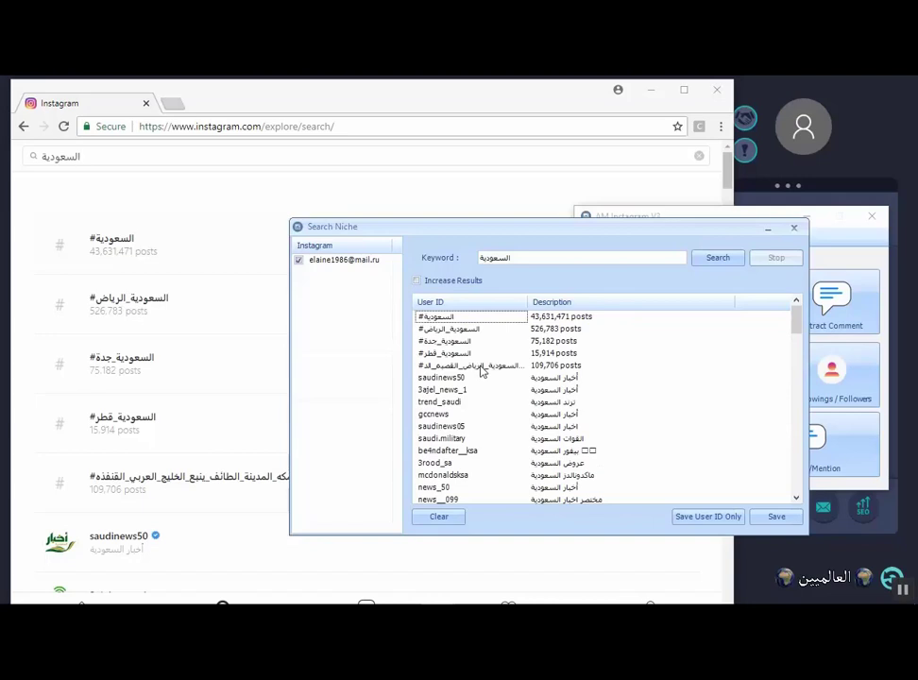
# Step: Save only the user IDs to the Desktop as the text document صفحات السعودية انستجرام and close the niche search
pyautogui.click(712, 520)
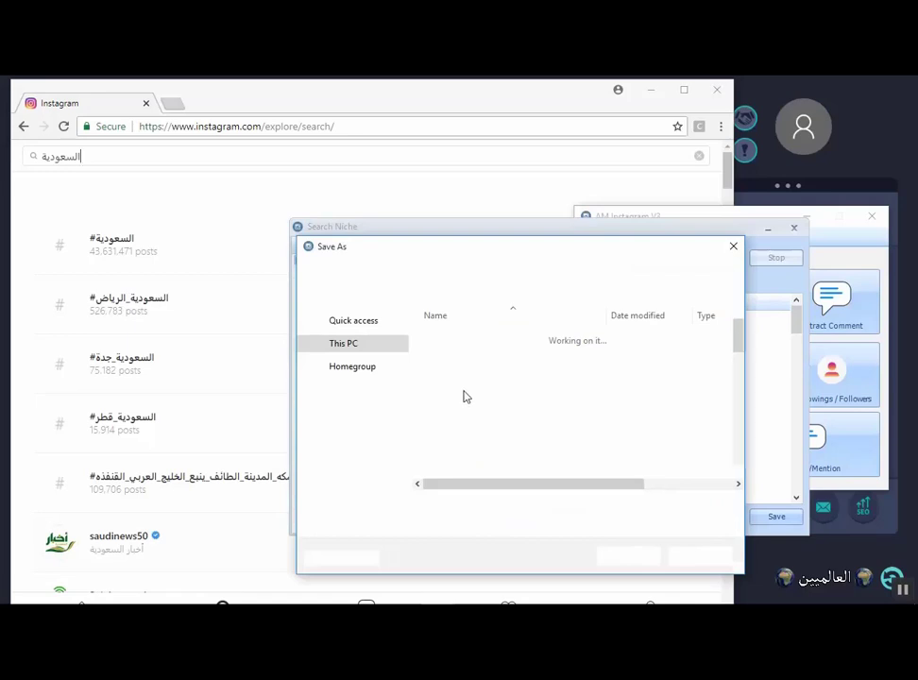
pyautogui.click(362, 339)
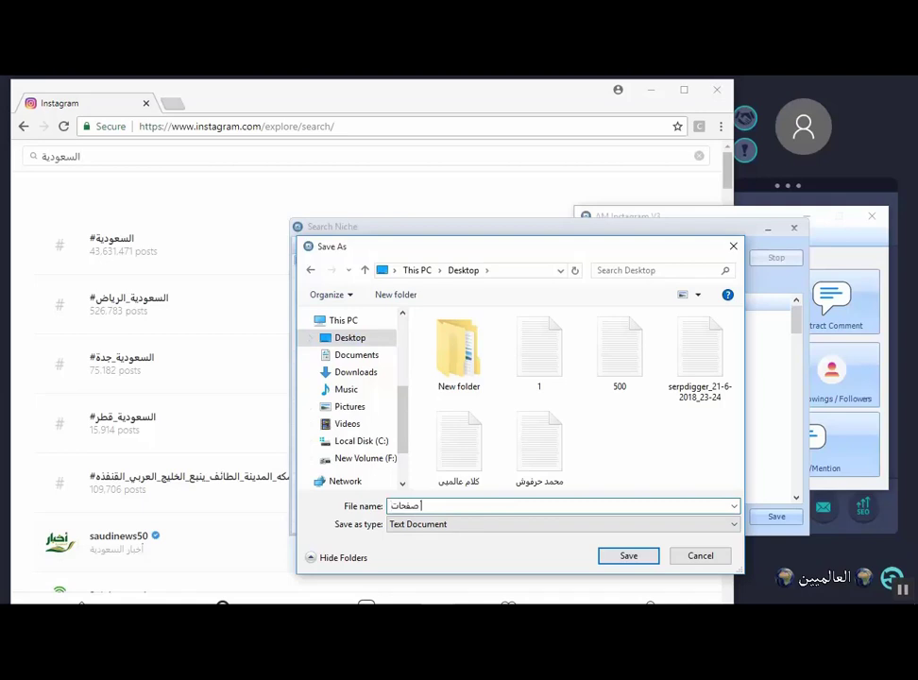
pyautogui.write('السعودية استجرام')
pyautogui.click(627, 557)
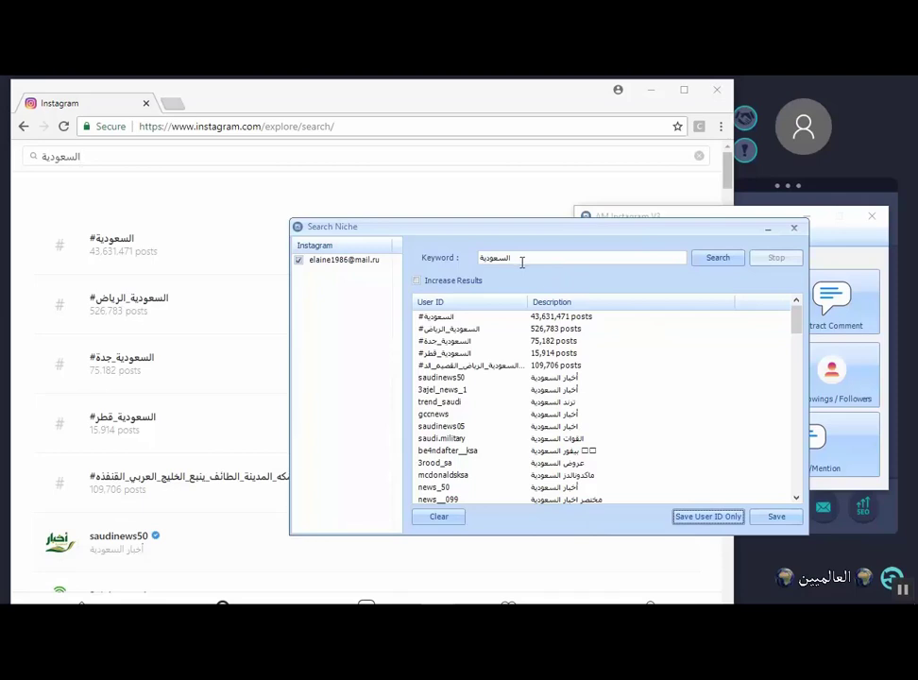
pyautogui.click(794, 230)
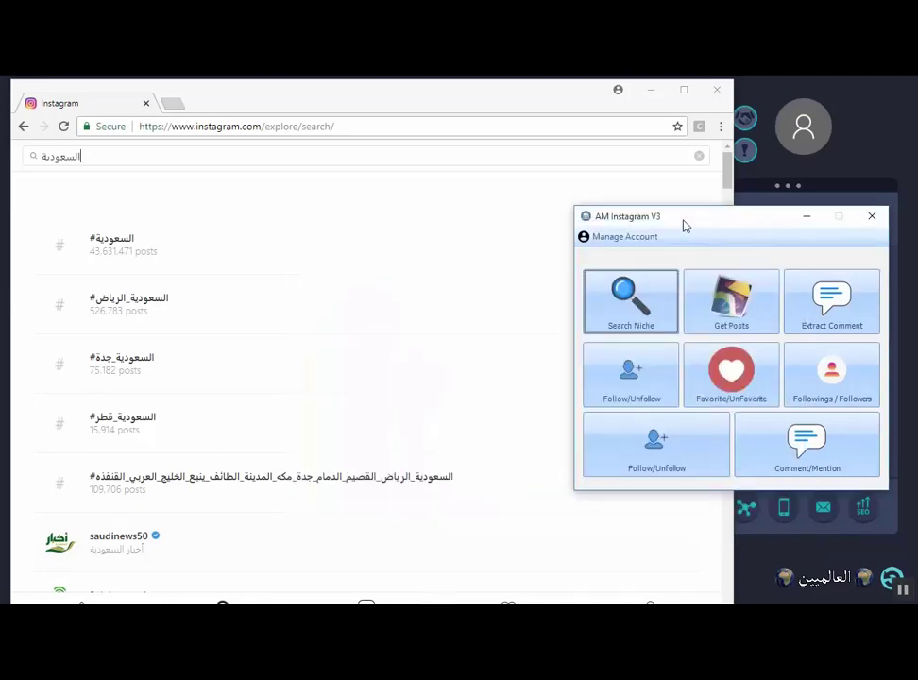
# Step: Open the Get Posts tool and place its window over the browser
pyautogui.moveTo(685, 224); pyautogui.dragTo(527, 207)
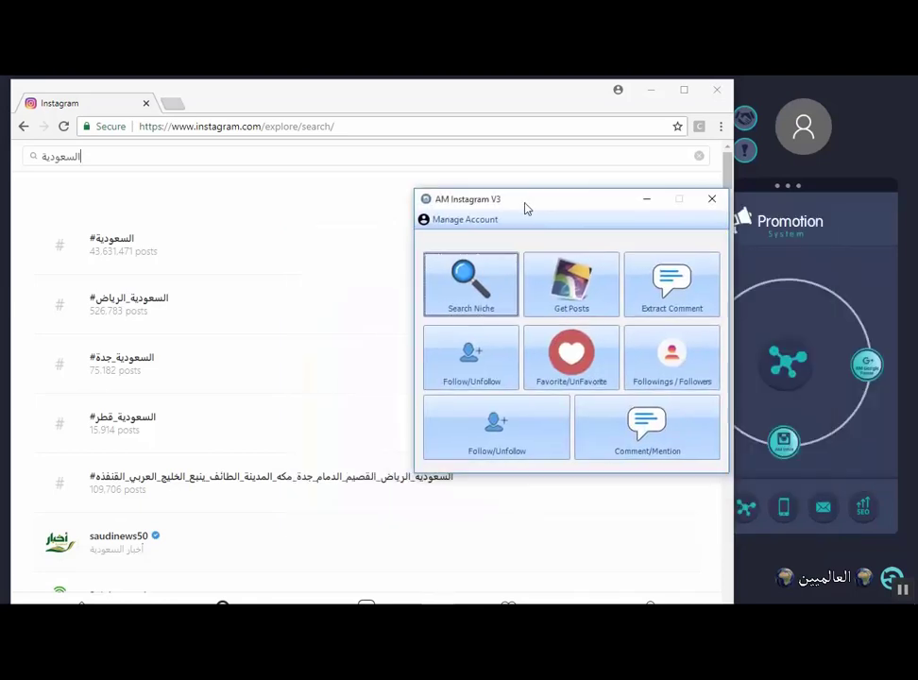
pyautogui.click(576, 280)
pyautogui.moveTo(389, 205); pyautogui.dragTo(451, 249)
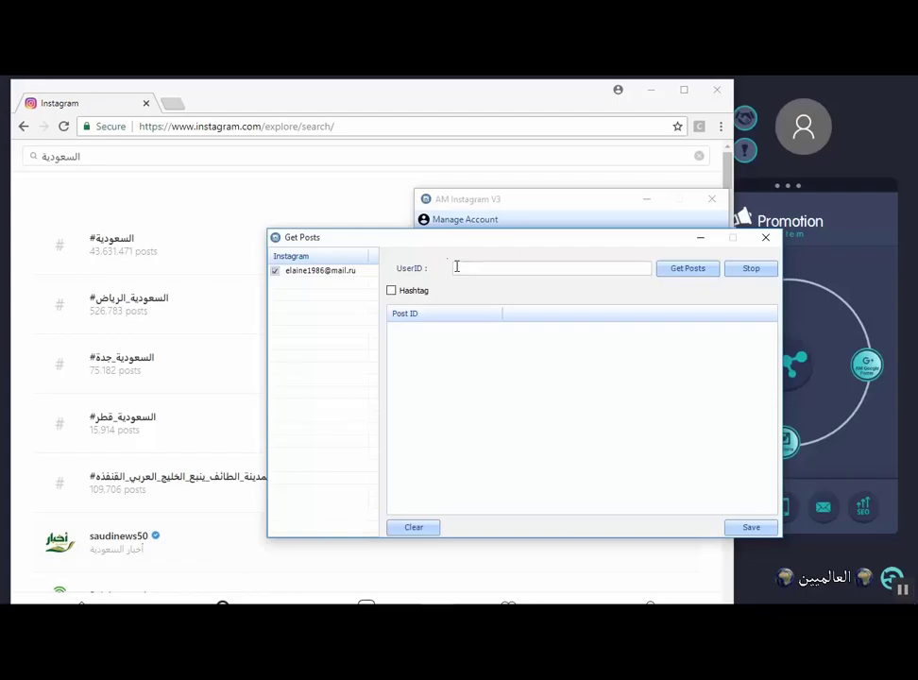
# Step: Open the saved صفحات السعودية انستجرام text file from the desktop and copy the user ID 39ertime.ksa
pyautogui.press('super+d')
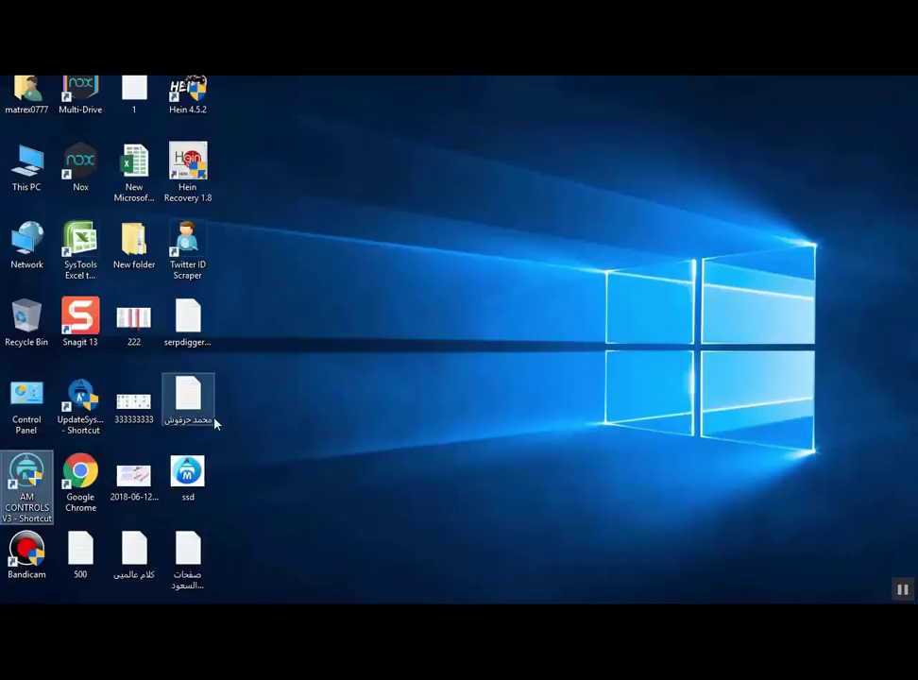
pyautogui.doubleClick(203, 535)
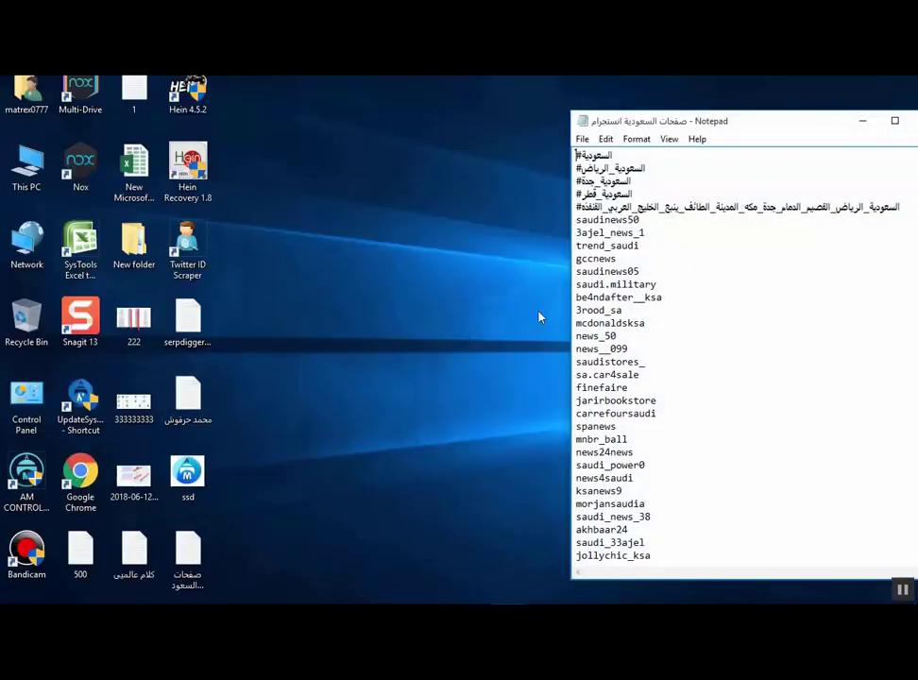
pyautogui.moveTo(670, 133); pyautogui.dragTo(502, 139)
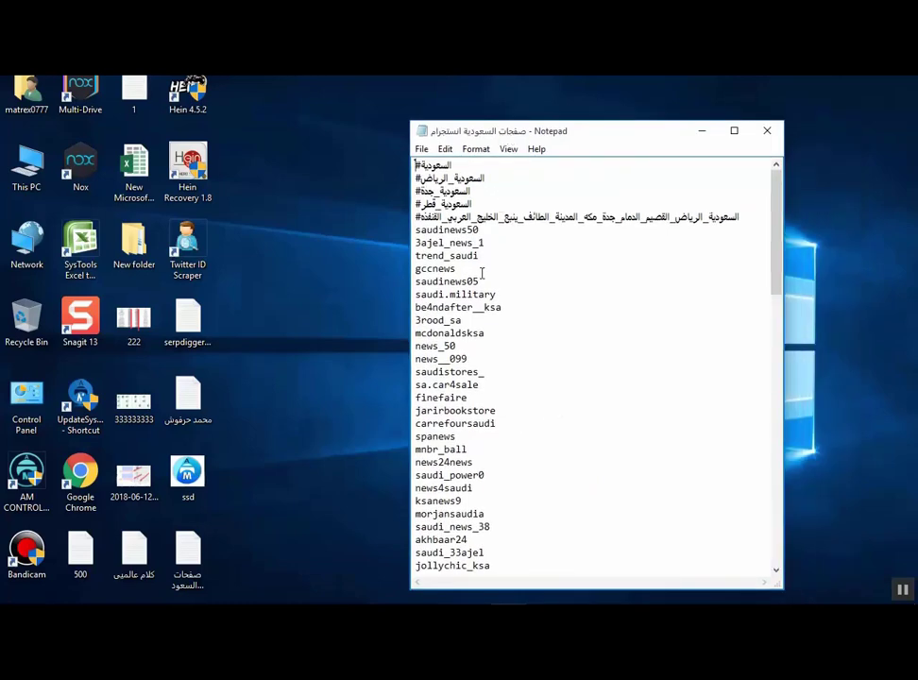
pyautogui.scroll(-2, 481, 277)
pyautogui.scroll(-8, 483, 310)
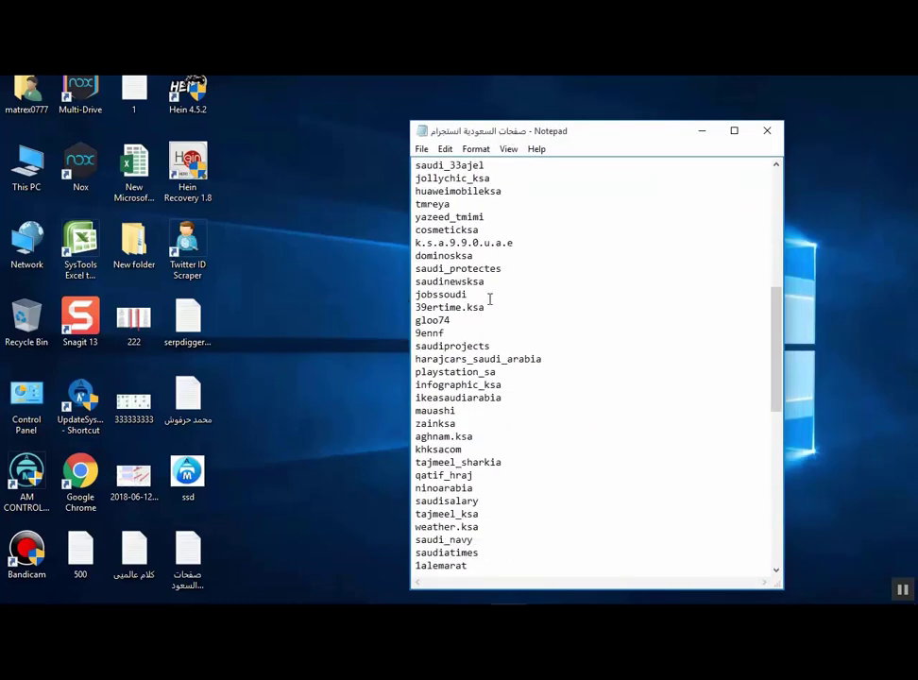
pyautogui.moveTo(486, 311); pyautogui.dragTo(418, 303)
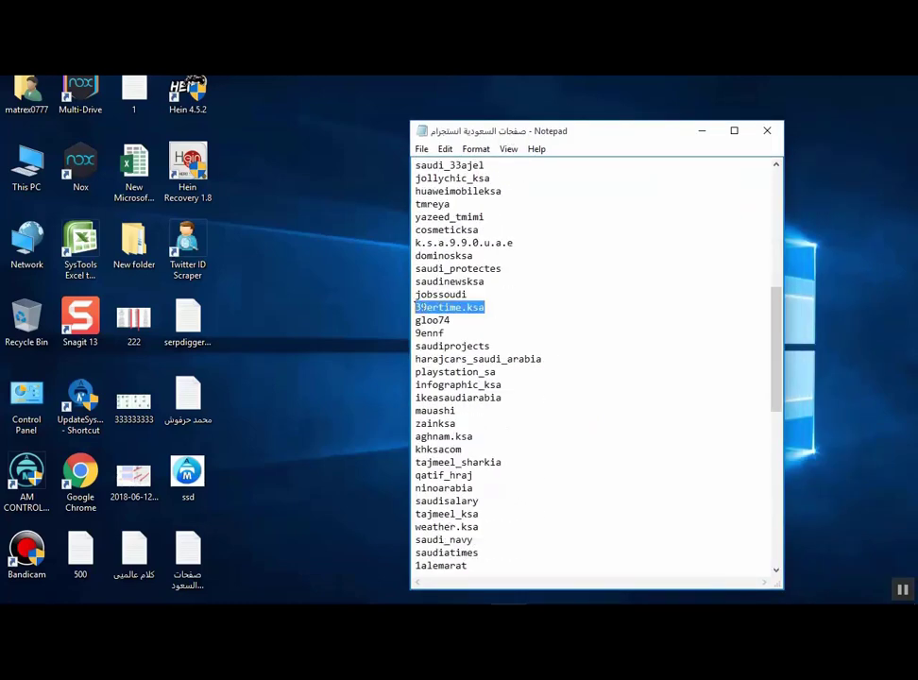
pyautogui.rightClick(416, 307)
pyautogui.click(455, 352)
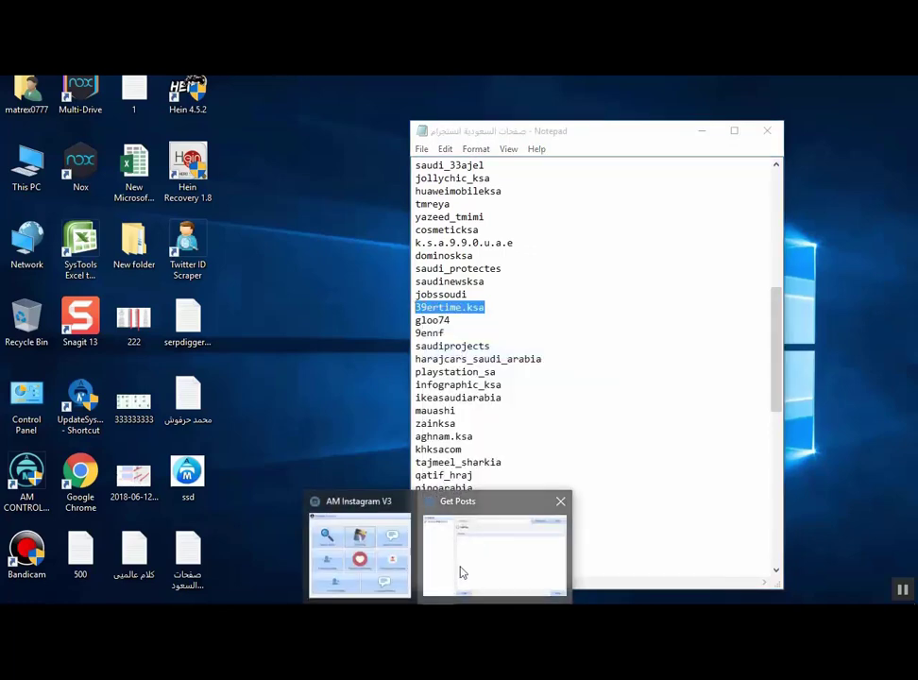
pyautogui.click(462, 574)
pyautogui.rightClick(474, 269)
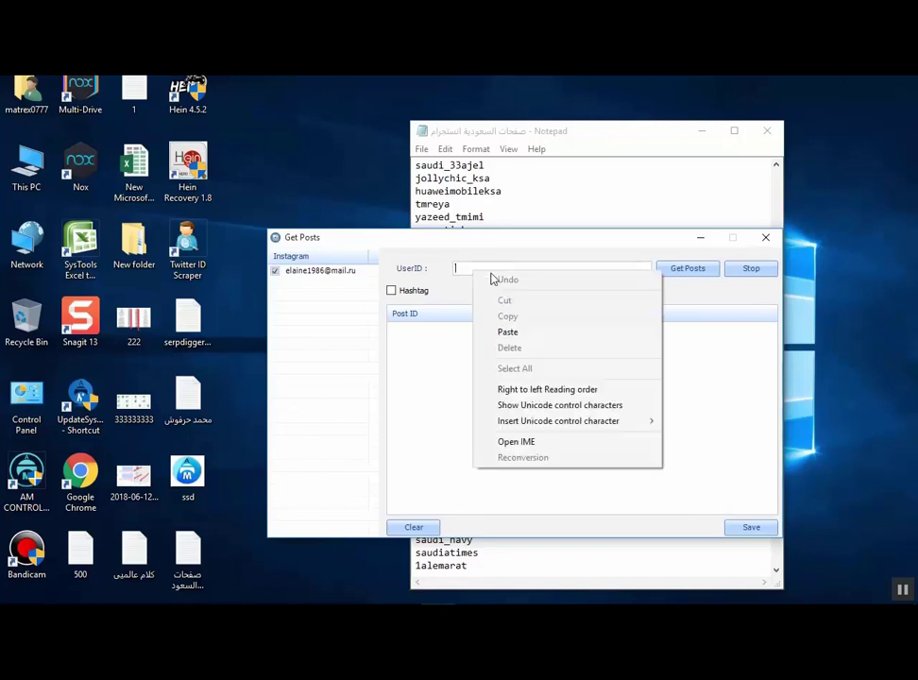
pyautogui.click(520, 329)
pyautogui.click(673, 270)
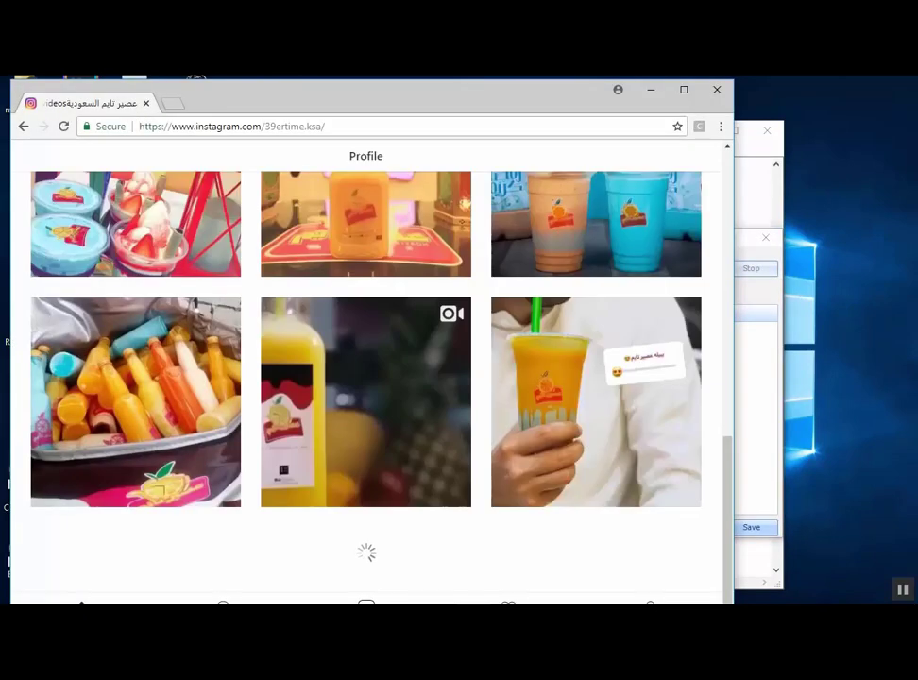
# Step: Review the 39ertime.ksa Instagram profile in the browser, checking its address, post grid and profile header
pyautogui.doubleClick(276, 126)
pyautogui.click(300, 127)
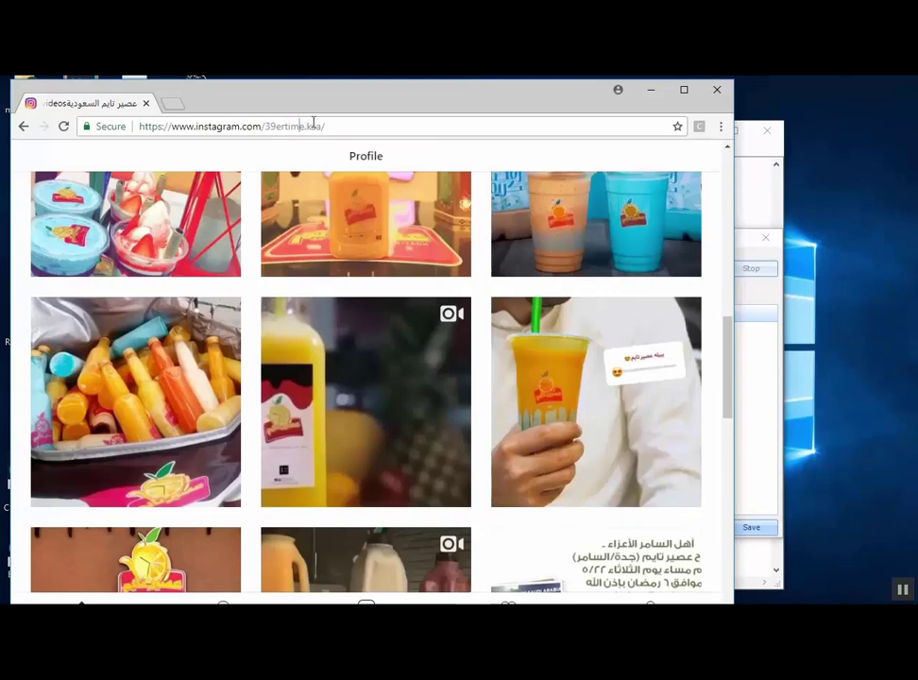
pyautogui.scroll(-20, 370, 228)
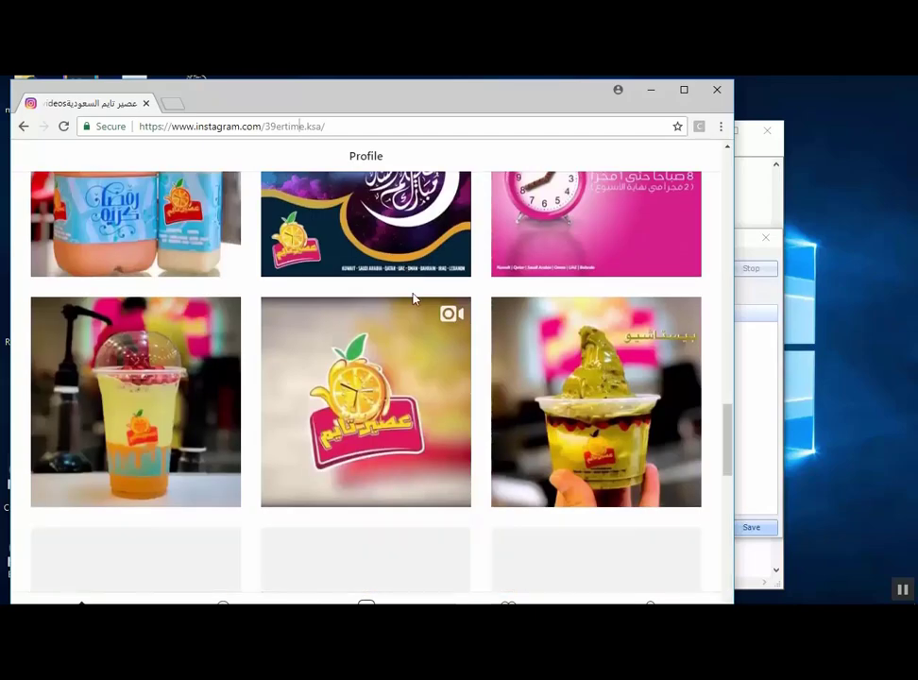
pyautogui.scroll(-8, 415, 299)
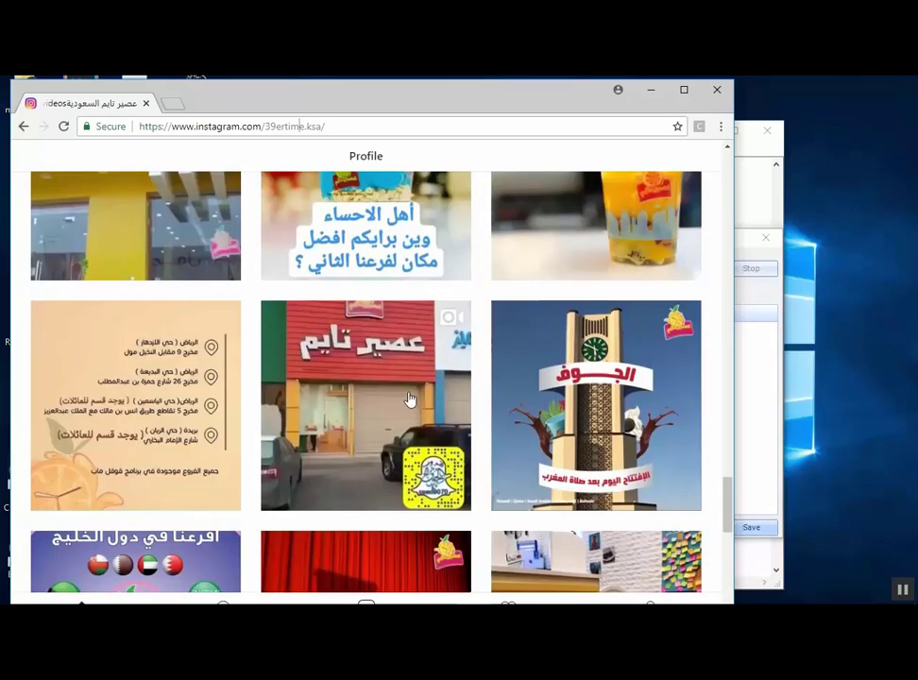
pyautogui.scroll(20, 409, 399)
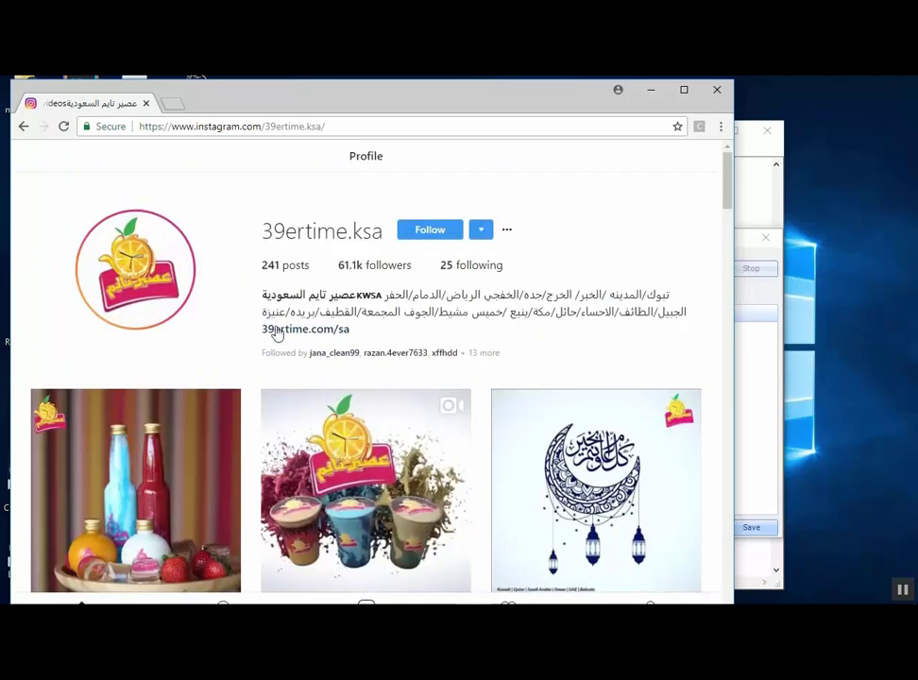
# Step: Copy the user ID saudinews50 from the text file, replace the user ID in Get Posts with it and retrieve its posts
pyautogui.hotkey('alt', 'Tab')
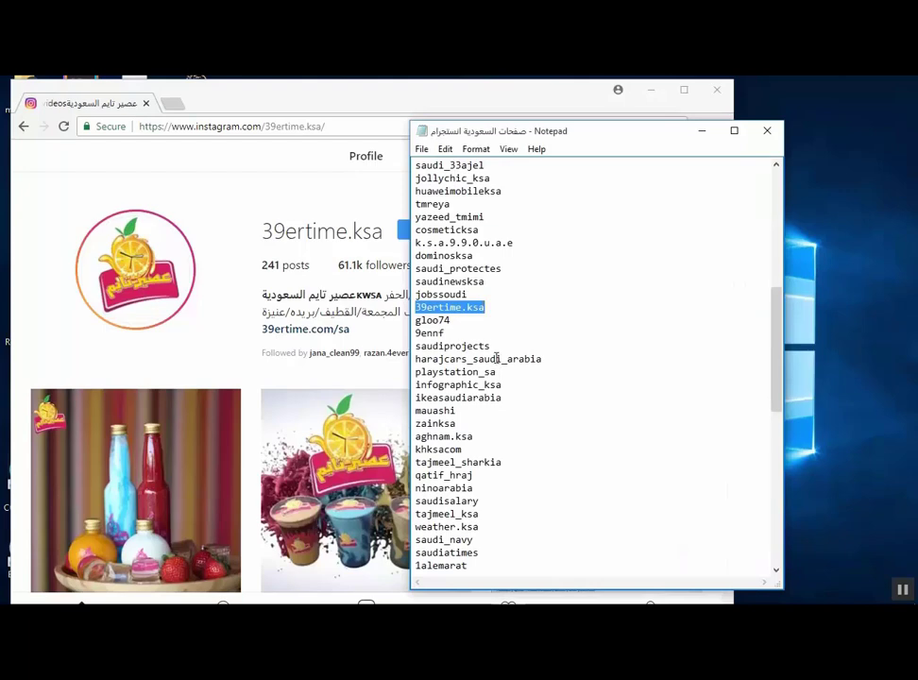
pyautogui.scroll(10, 492, 345)
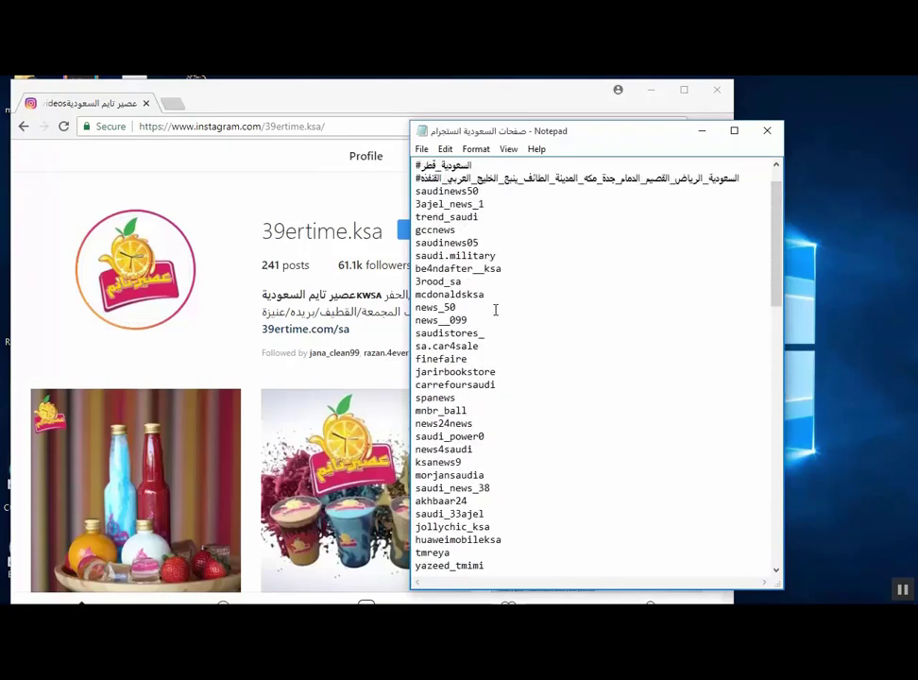
pyautogui.moveTo(482, 230); pyautogui.dragTo(415, 229)
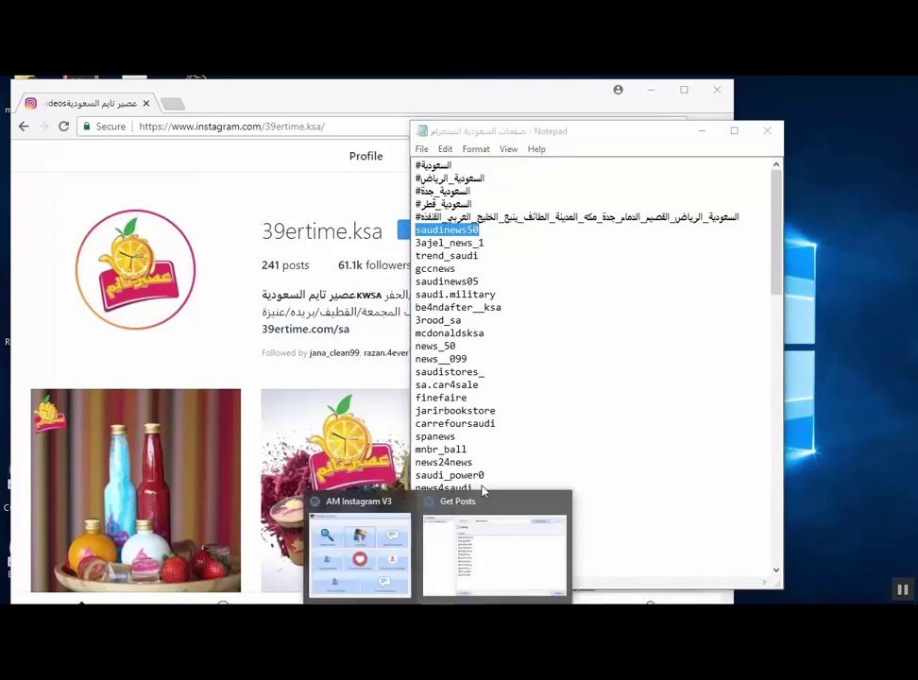
pyautogui.click(502, 538)
pyautogui.moveTo(532, 269); pyautogui.dragTo(443, 268)
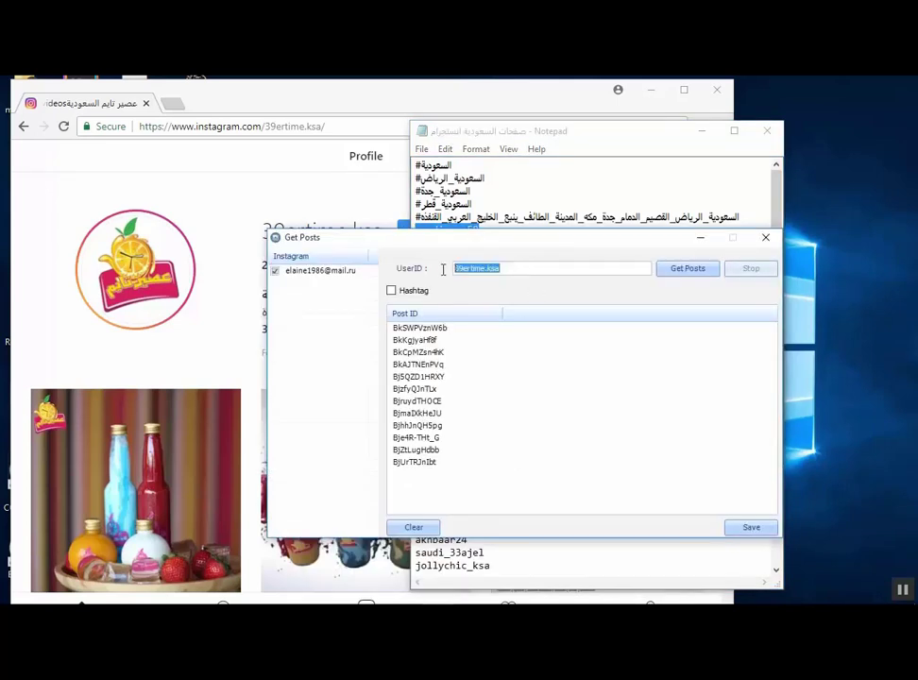
pyautogui.hotkey('ctrl', 'v')
pyautogui.click(678, 271)
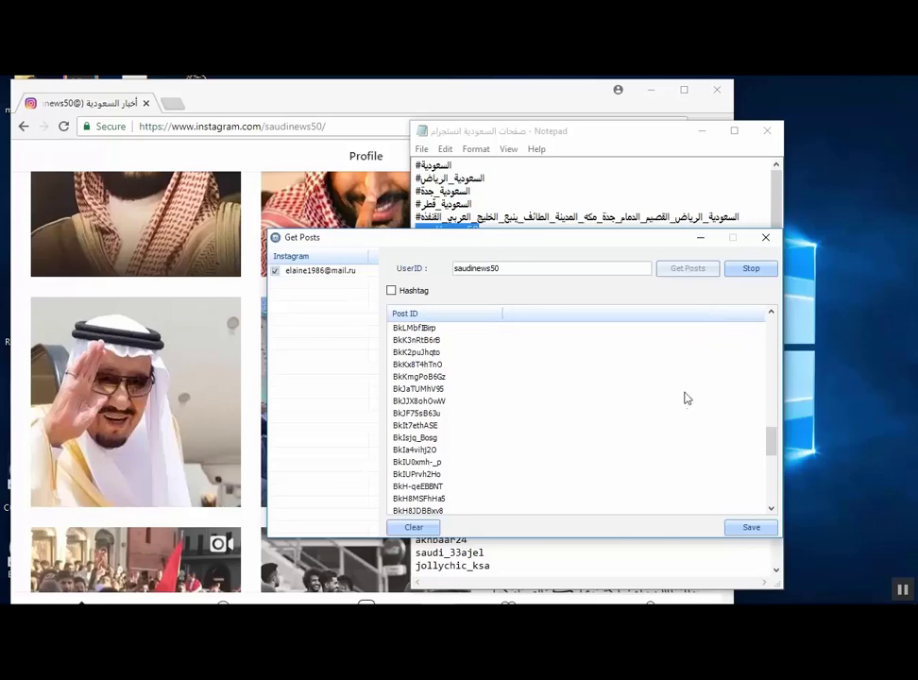
# Step: Stop retrieving the saudinews50 posts and minimize the صفحات السعودية انستجرام text file
pyautogui.scroll(5, 689, 398)
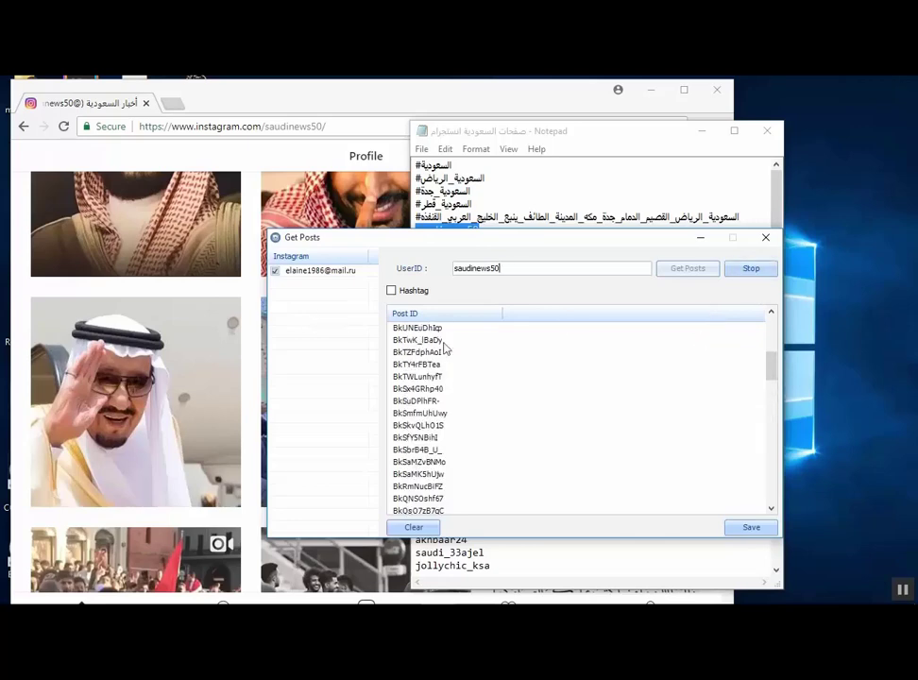
pyautogui.click(751, 268)
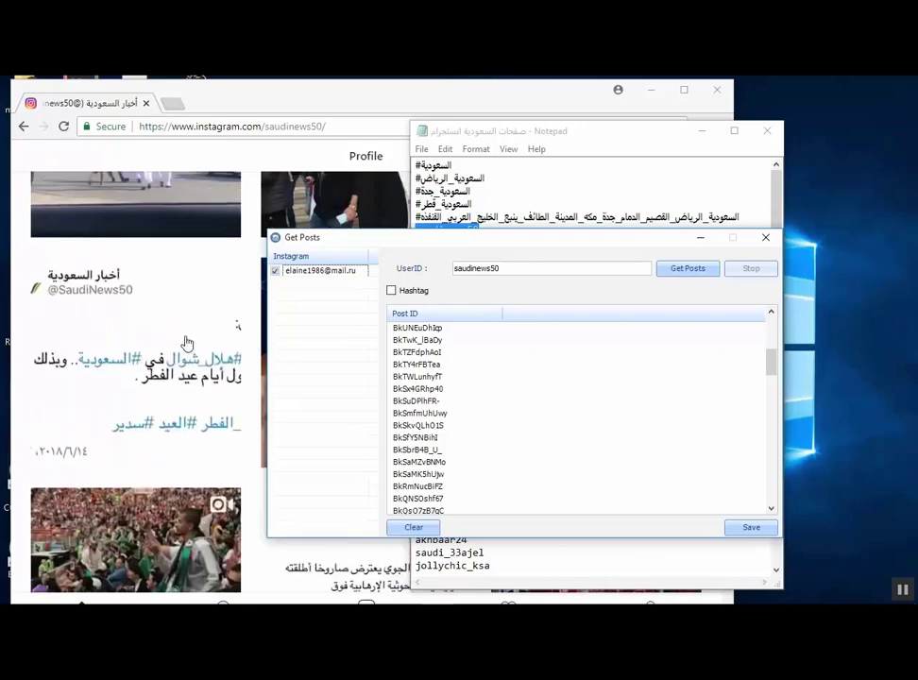
pyautogui.click(701, 130)
# Step: Bring the saudinews50 Instagram profile forward in the browser and examine its posts and profile header
pyautogui.click(499, 103)
pyautogui.scroll(5, 502, 165)
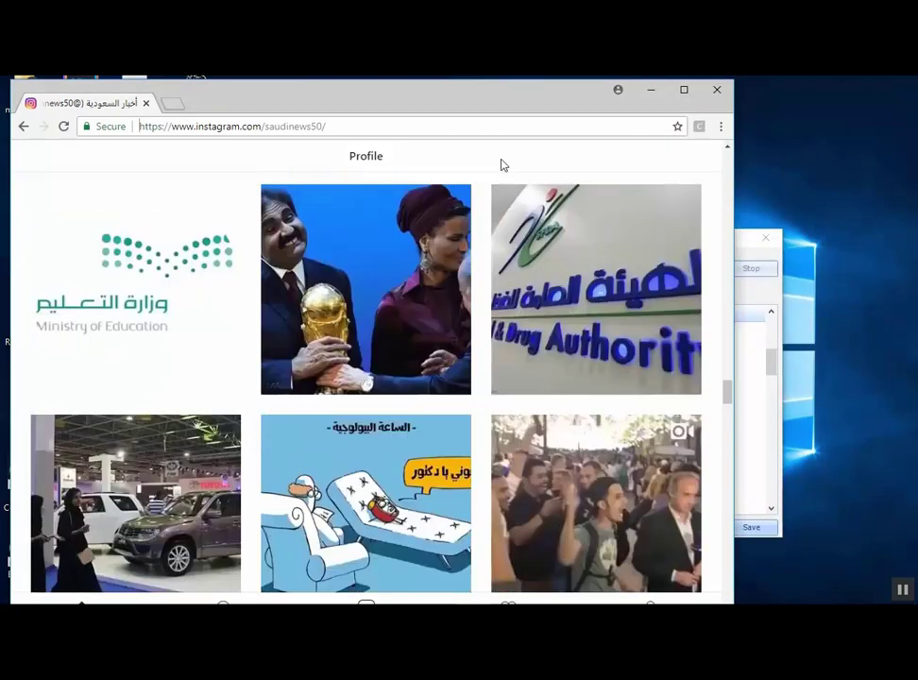
pyautogui.scroll(10, 725, 262)
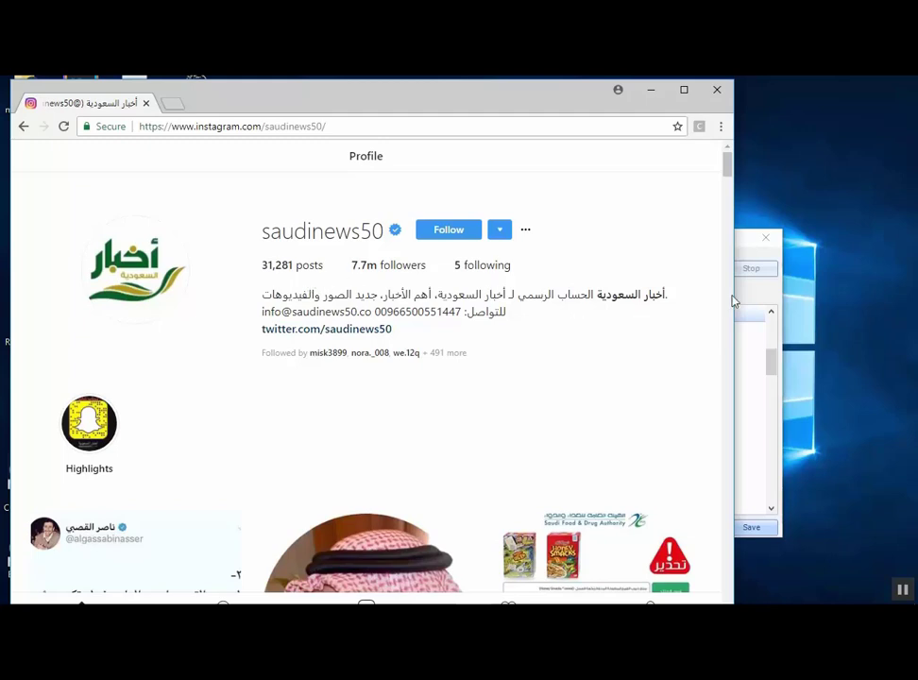
# Step: Save the post IDs retrieved in Get Posts to the desktop as a text document named بوستات السعودية
pyautogui.click(770, 366)
pyautogui.moveTo(771, 366); pyautogui.dragTo(773, 327)
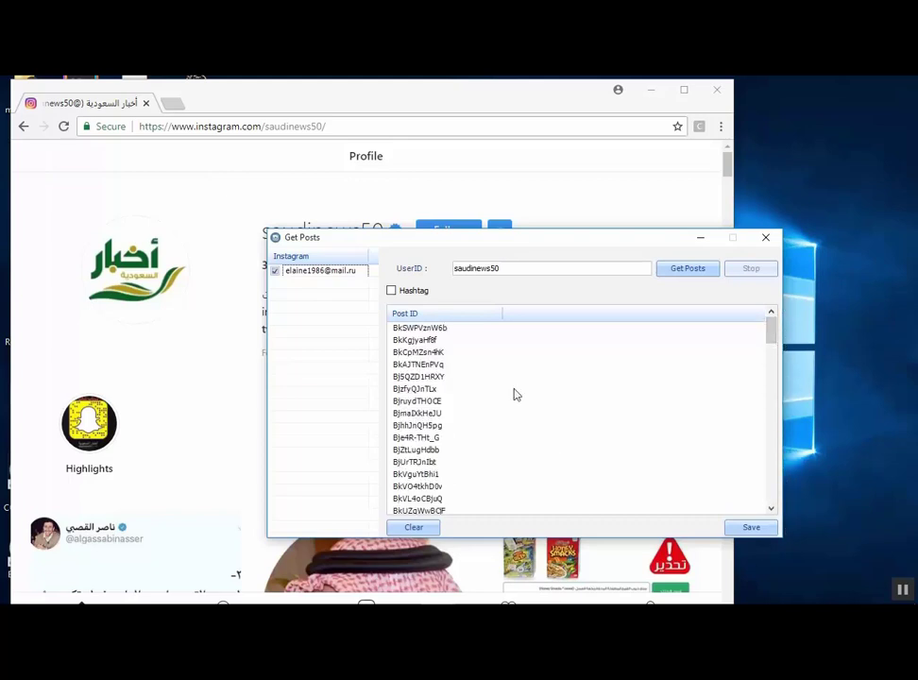
pyautogui.click(751, 527)
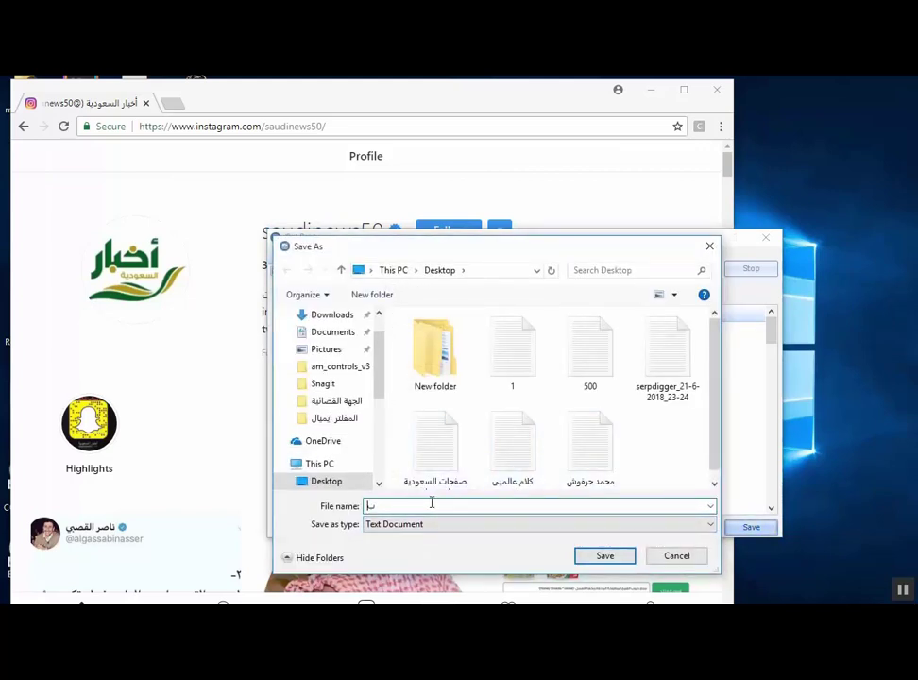
pyautogui.write('بوستات السعودية')
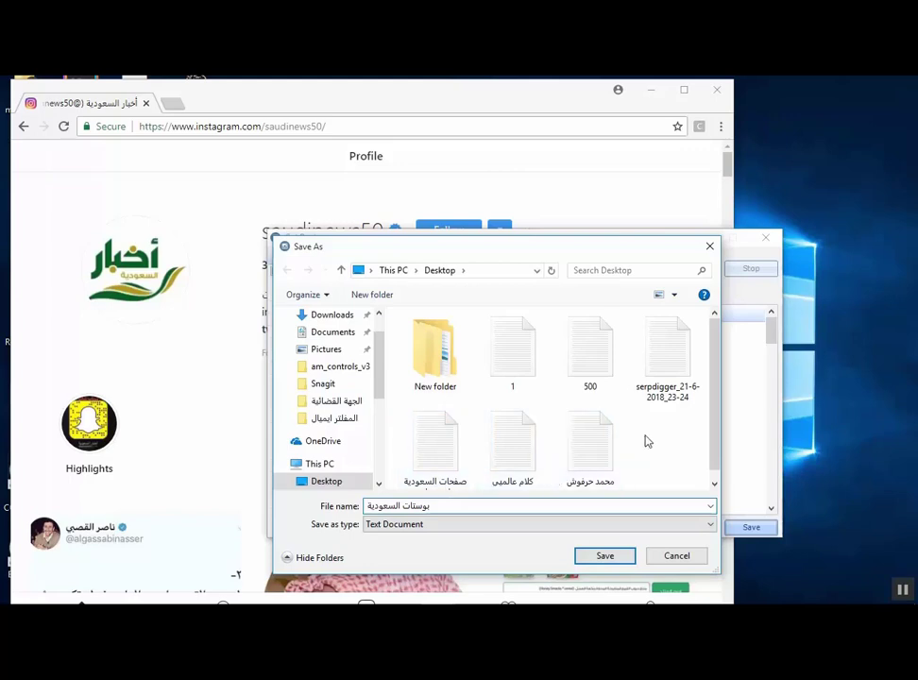
pyautogui.click(605, 555)
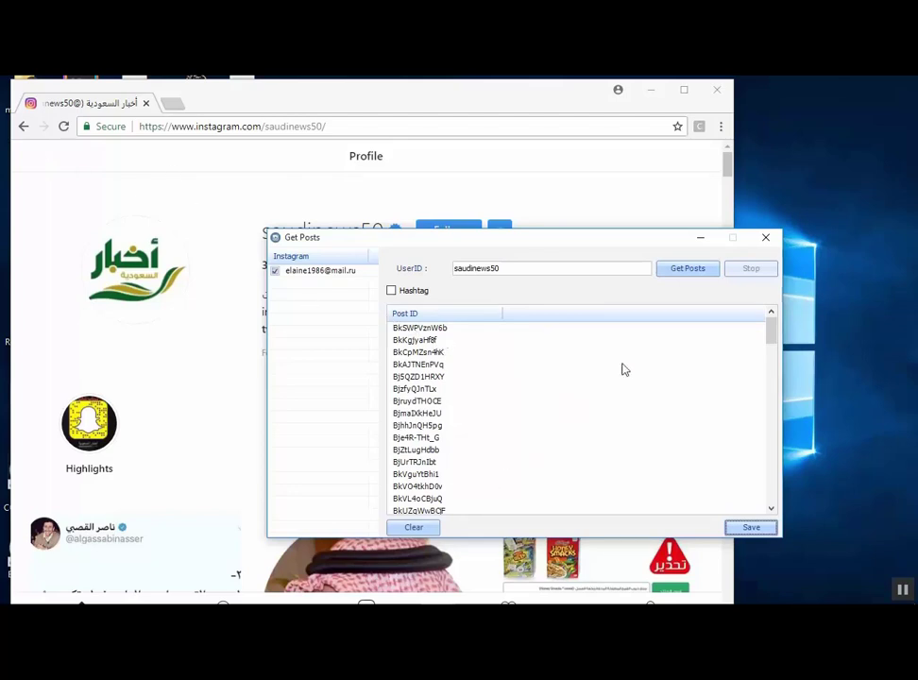
# Step: Close Get Posts and open the Extract Comment tool in AM Instagram V3
pyautogui.click(764, 238)
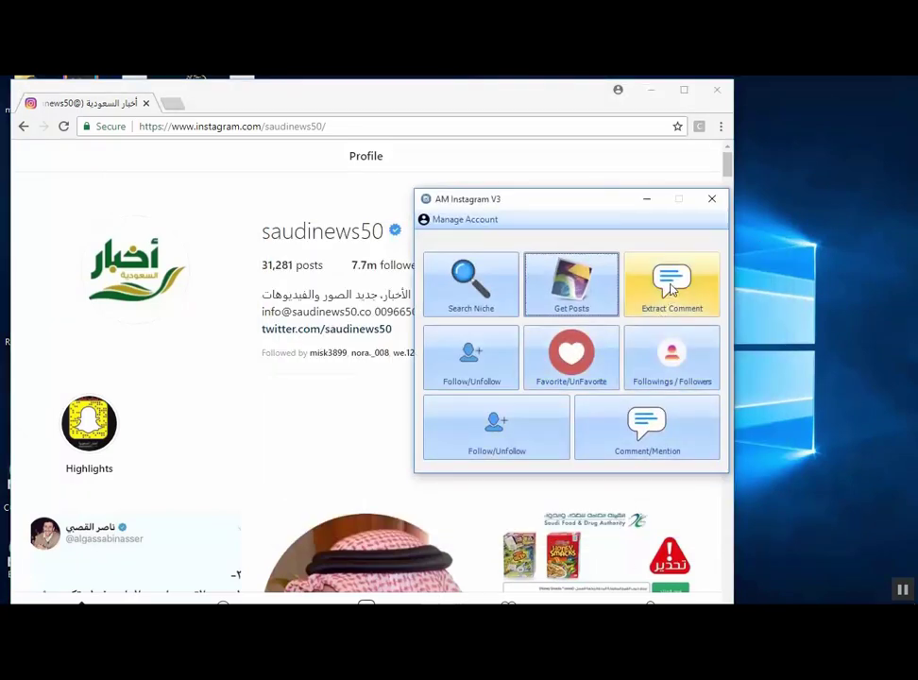
pyautogui.click(672, 288)
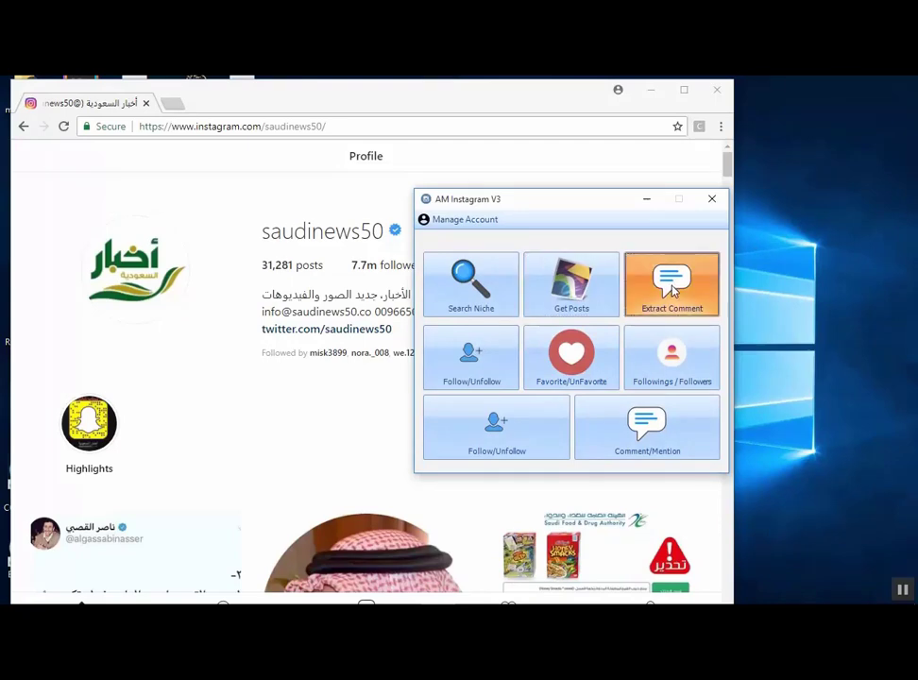
pyautogui.moveTo(453, 186); pyautogui.dragTo(444, 239)
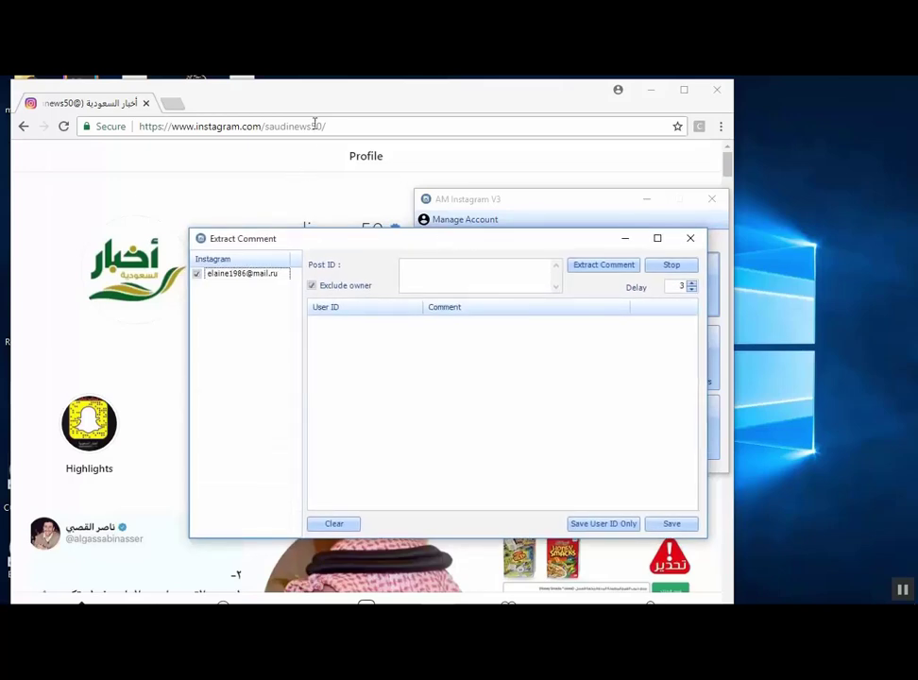
# Step: In the browser, open the saudinews50 post with the red-lit police vehicle and examine its comments, plus those on the post BkVguYtBhi1
pyautogui.click(319, 161)
pyautogui.scroll(-2, 334, 332)
pyautogui.scroll(-3, 344, 368)
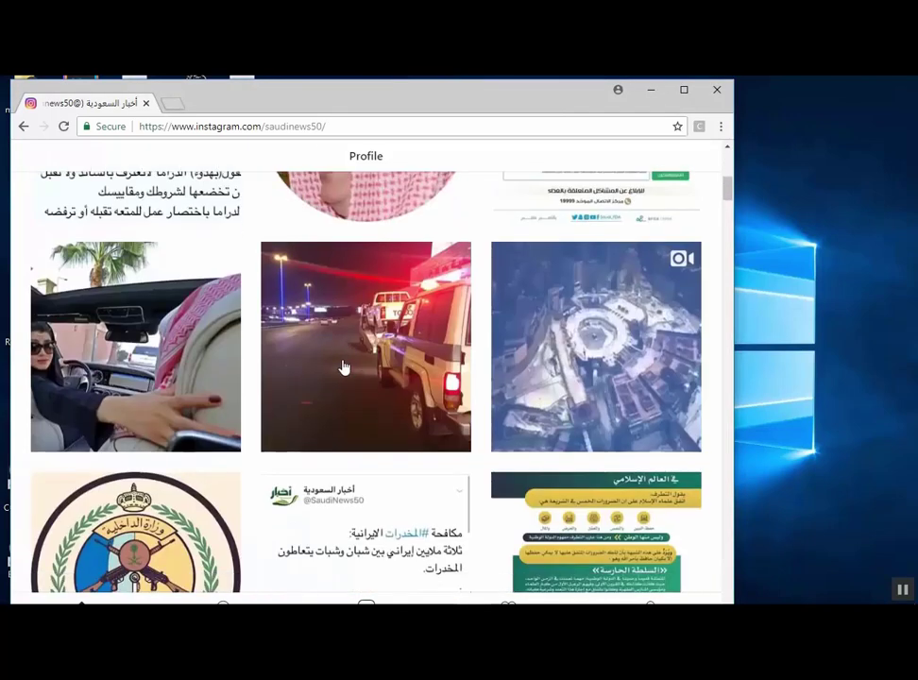
pyautogui.click(343, 367)
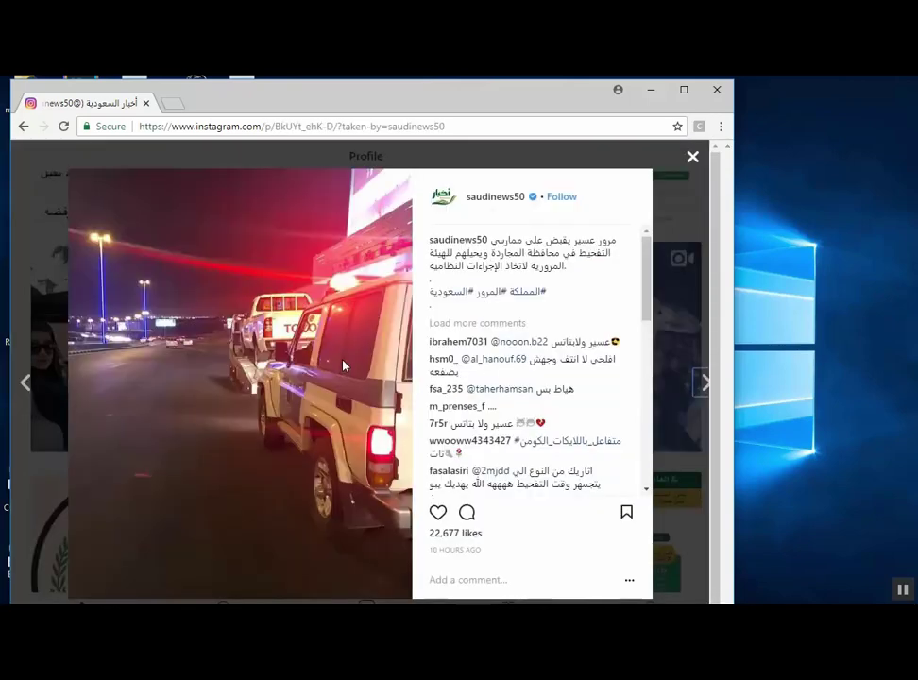
pyautogui.scroll(-3, 503, 467)
pyautogui.scroll(-3, 503, 467)
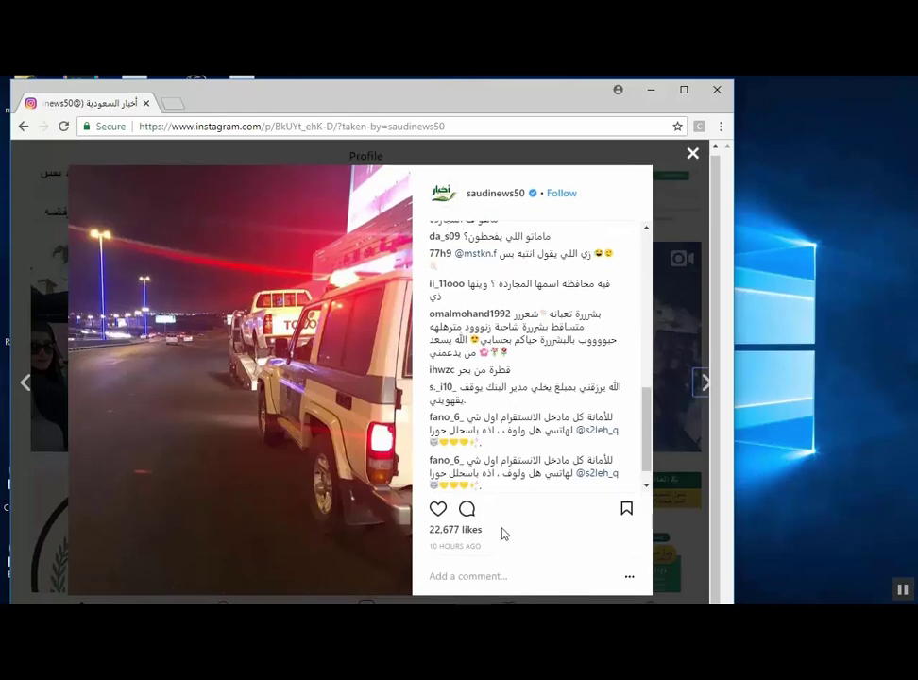
pyautogui.scroll(10, 559, 476)
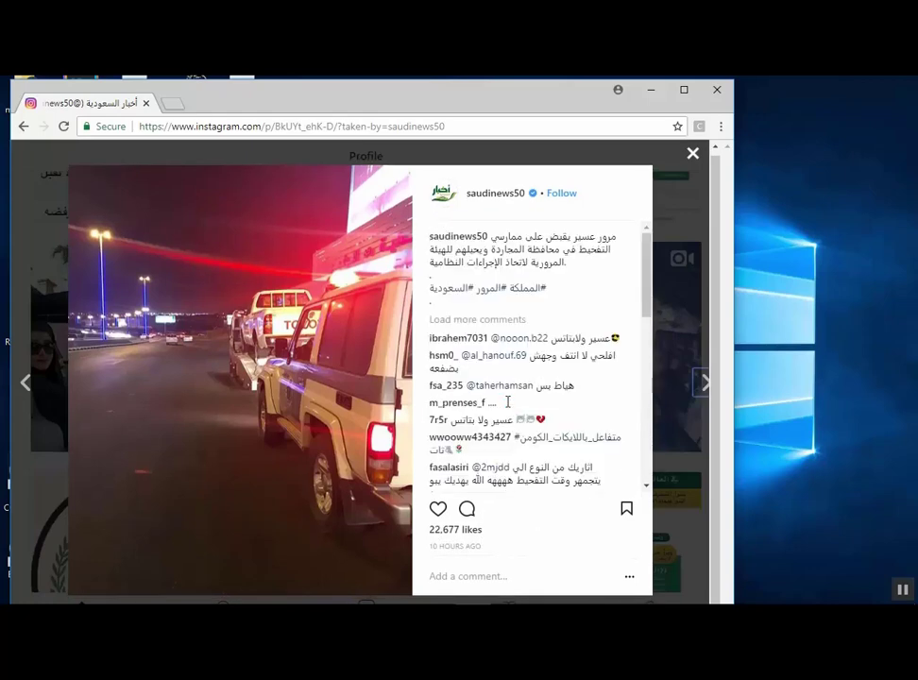
pyautogui.scroll(-3, 508, 408)
pyautogui.press('Right')
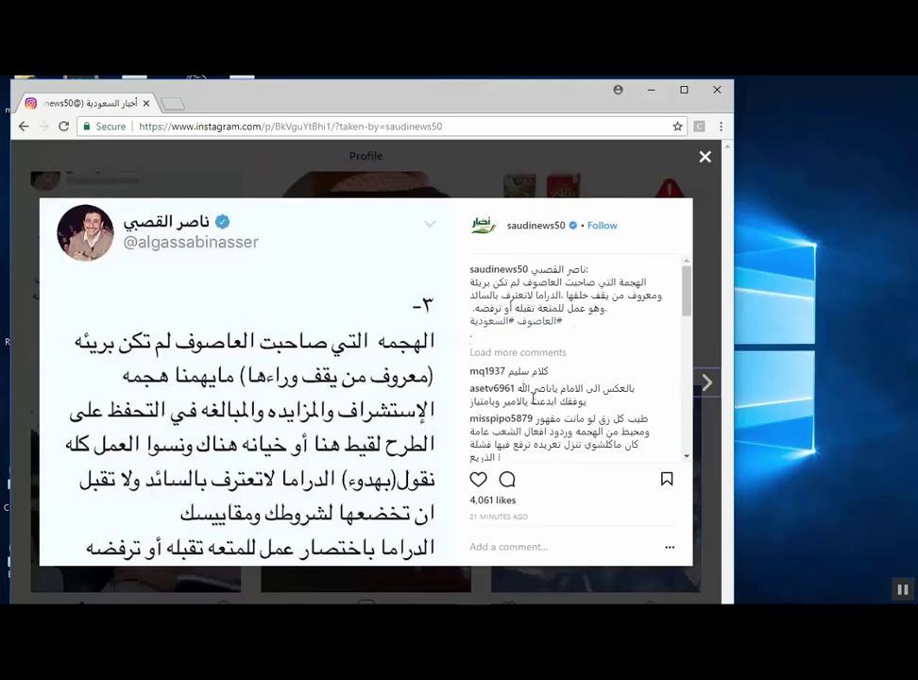
pyautogui.scroll(-10, 535, 398)
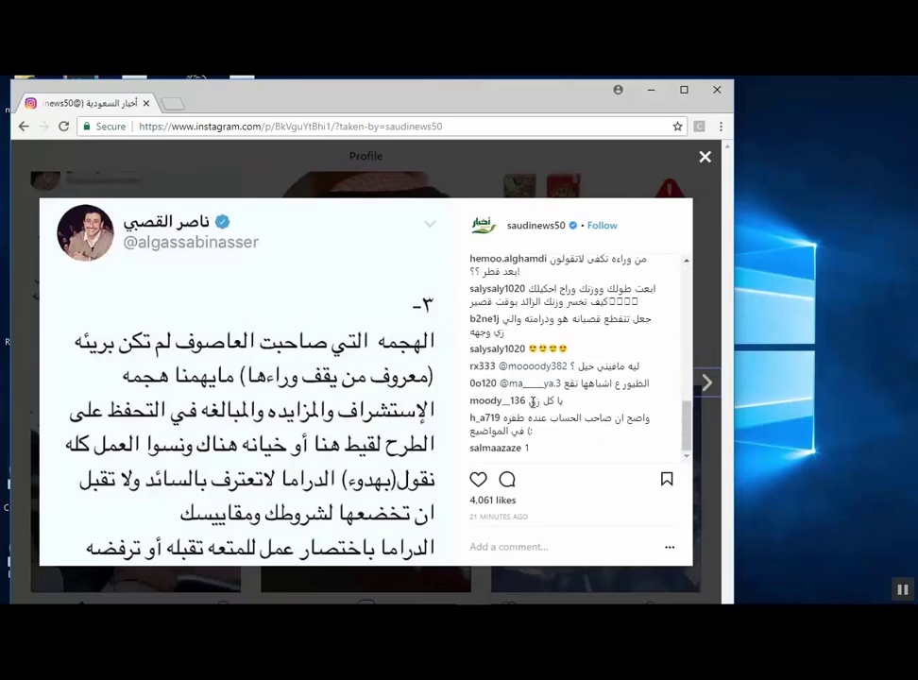
pyautogui.scroll(10, 526, 395)
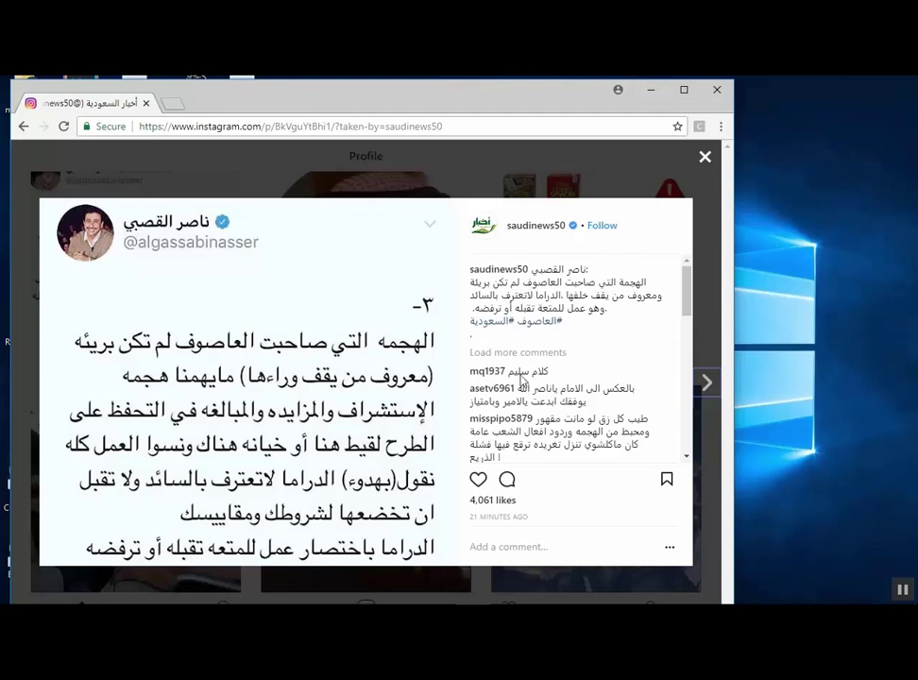
# Step: Return to Extract Comment, place the cursor in its post ID field, and copy all post IDs from the desktop text file بوستات السعودية
pyautogui.hotkey('alt', 'Tab')
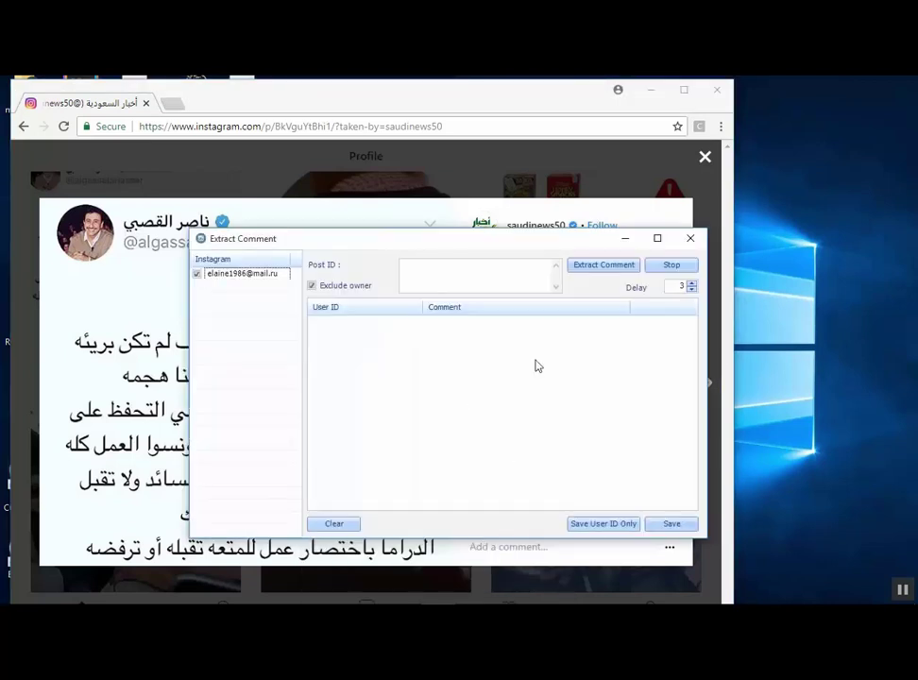
pyautogui.click(476, 291)
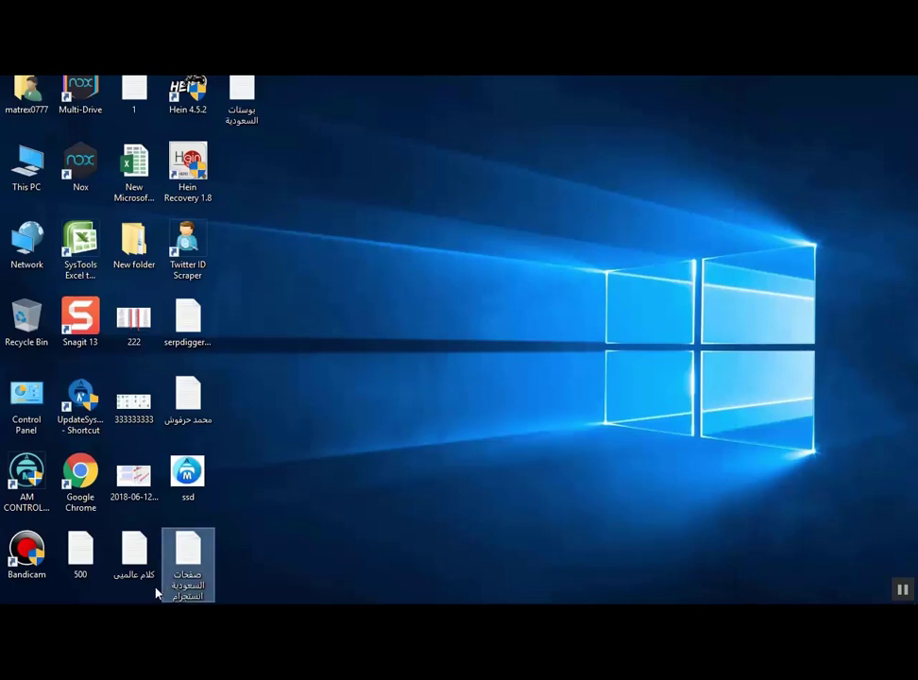
pyautogui.click(242, 126)
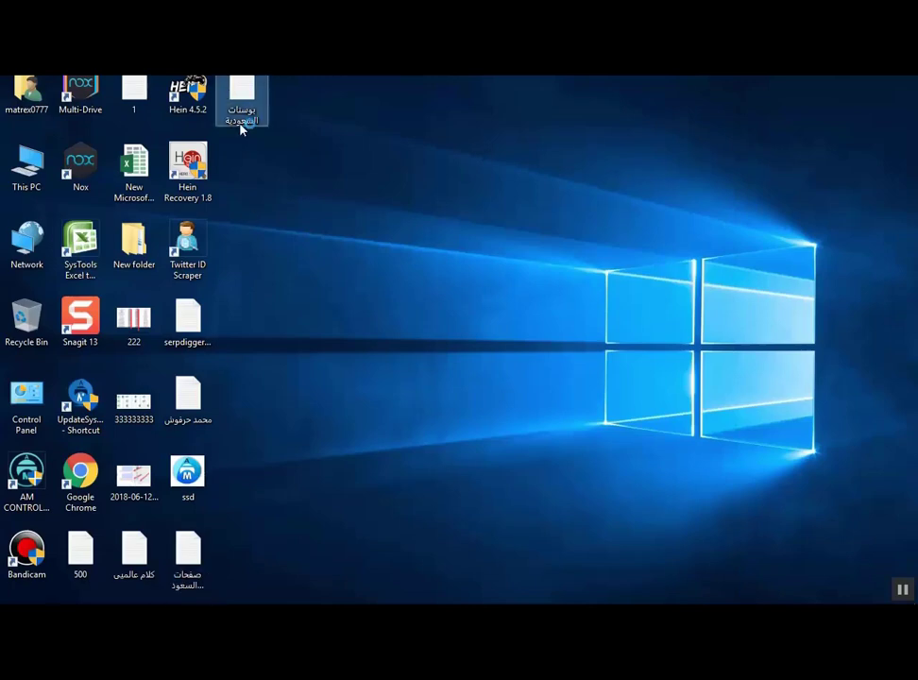
pyautogui.doubleClick(242, 123)
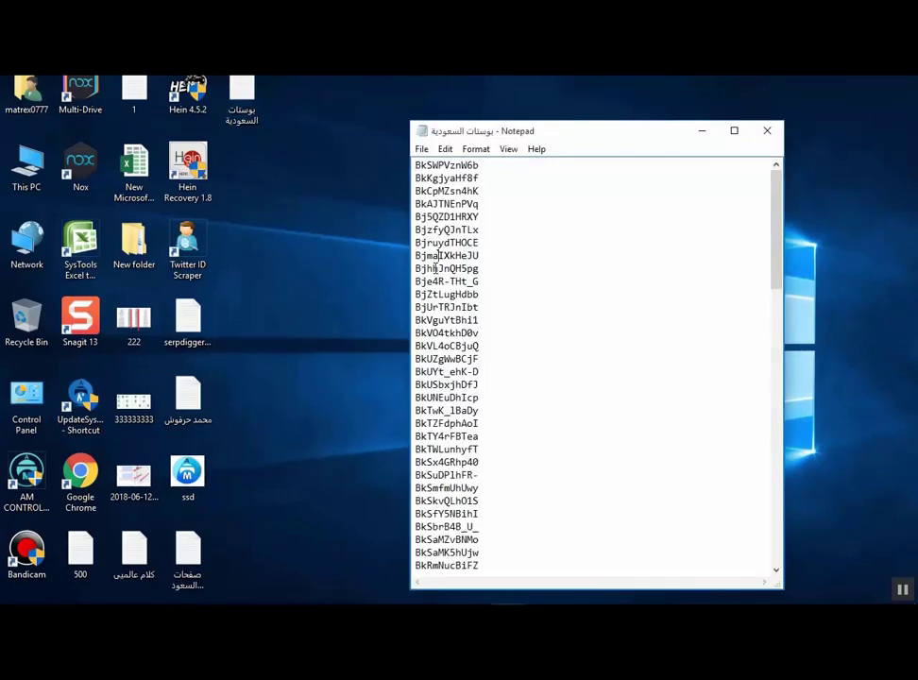
pyautogui.hotkey('ctrl', 'a')
pyautogui.rightClick(435, 267)
pyautogui.click(469, 316)
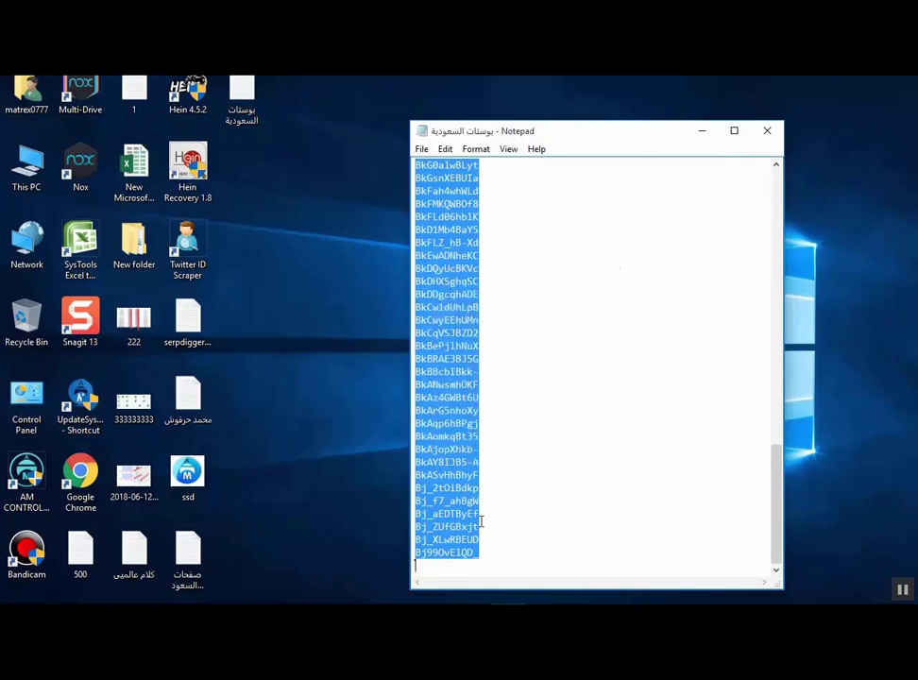
# Step: Paste the copied post IDs into Extract Comment and start extracting the comments
pyautogui.click(494, 564)
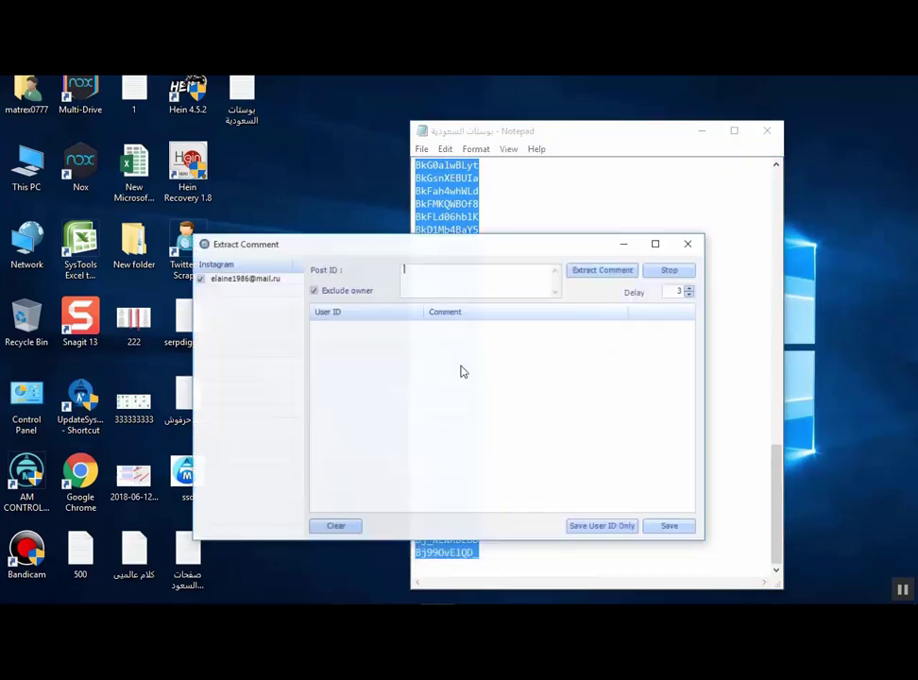
pyautogui.rightClick(423, 279)
pyautogui.click(465, 342)
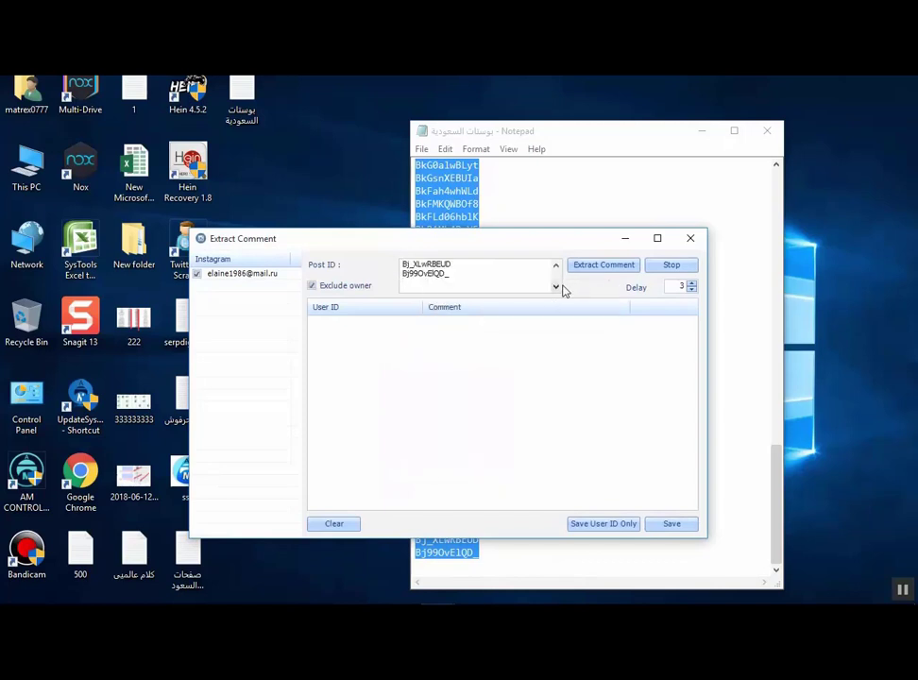
pyautogui.scroll(1, 563, 289)
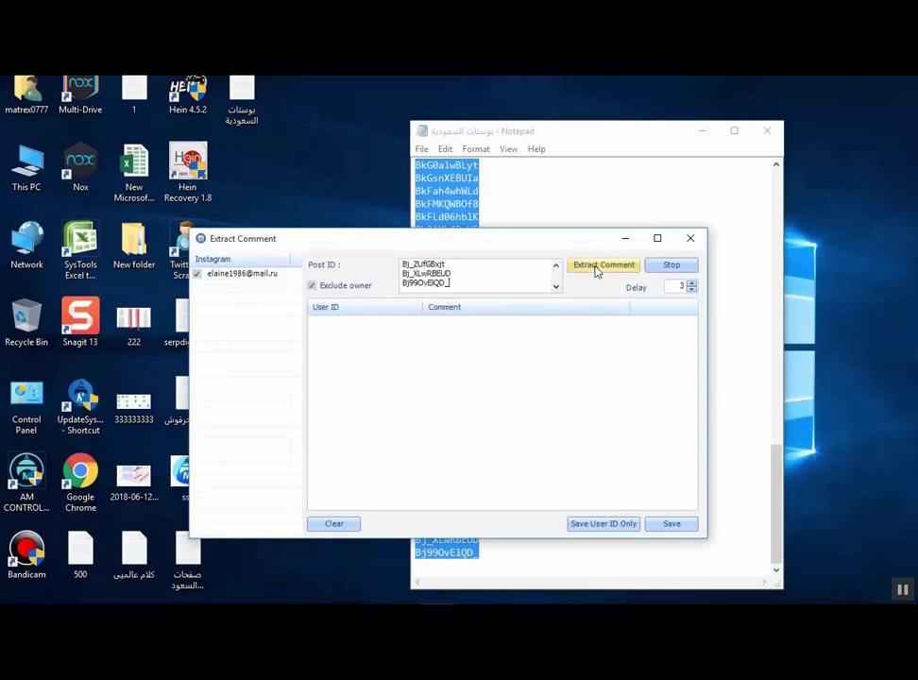
pyautogui.click(596, 268)
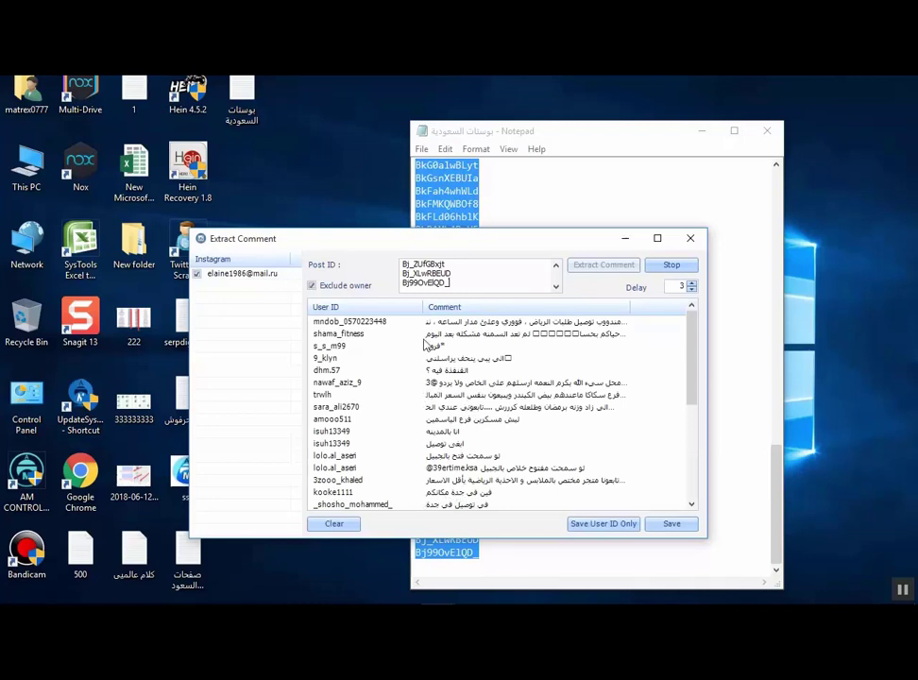
# Step: Examine the user IDs and comment texts being collected in the Extract Comment results list
pyautogui.scroll(-5, 501, 368)
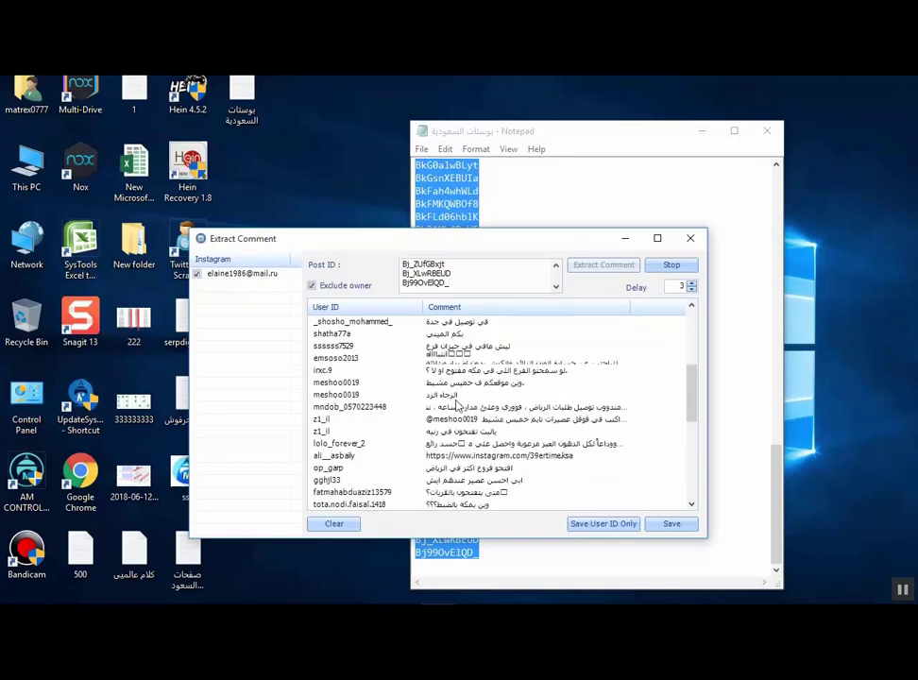
pyautogui.scroll(-2, 453, 387)
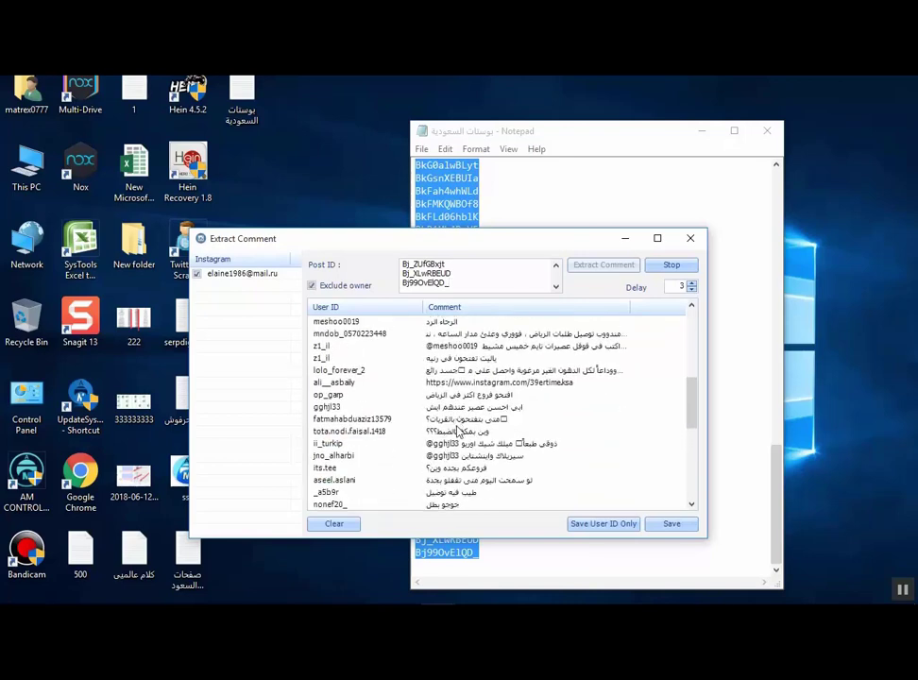
pyautogui.scroll(-1, 458, 430)
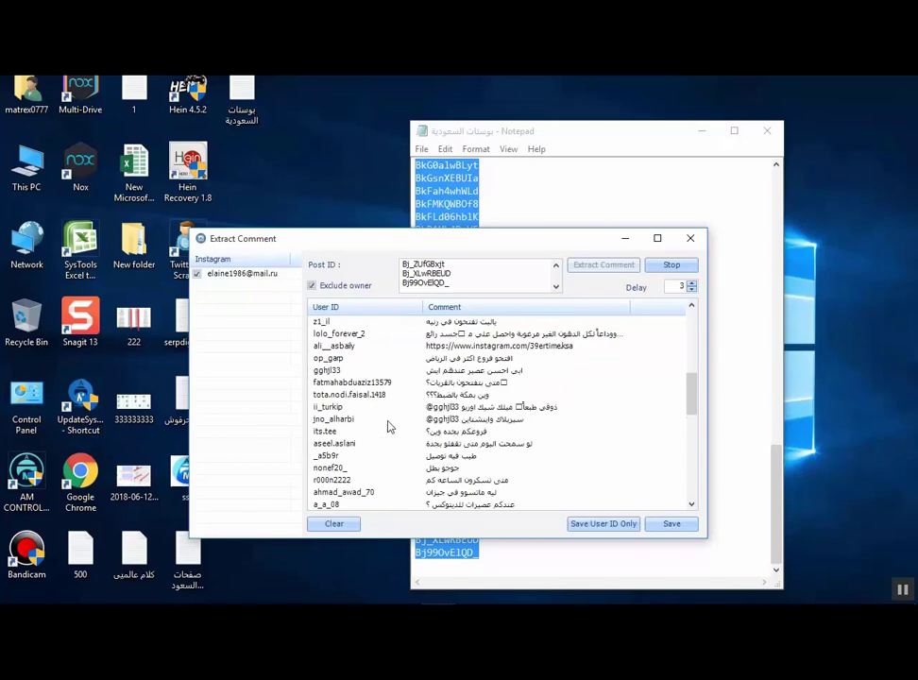
pyautogui.scroll(-8, 435, 439)
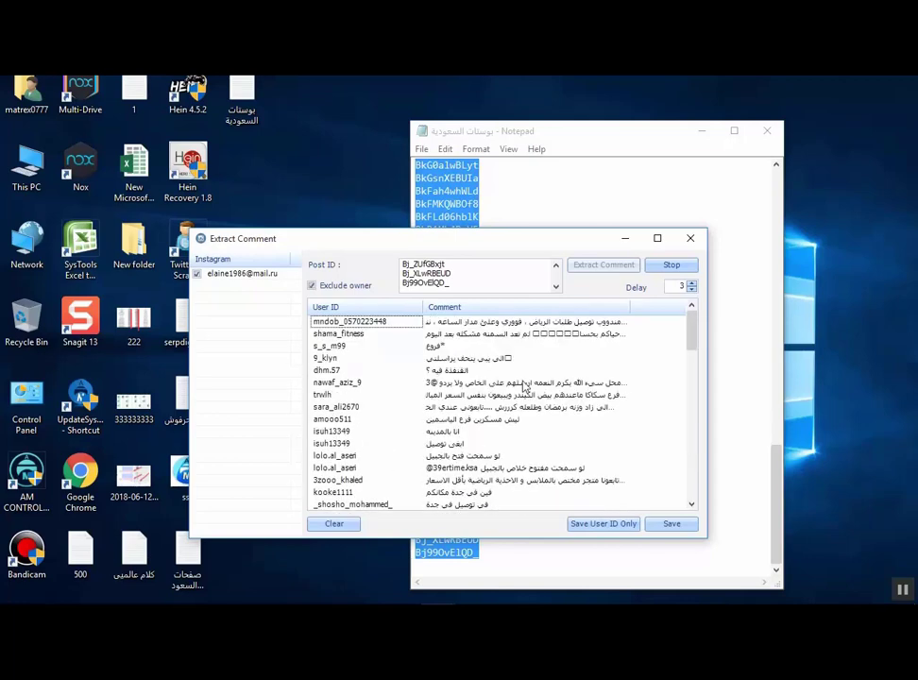
pyautogui.scroll(-5, 514, 397)
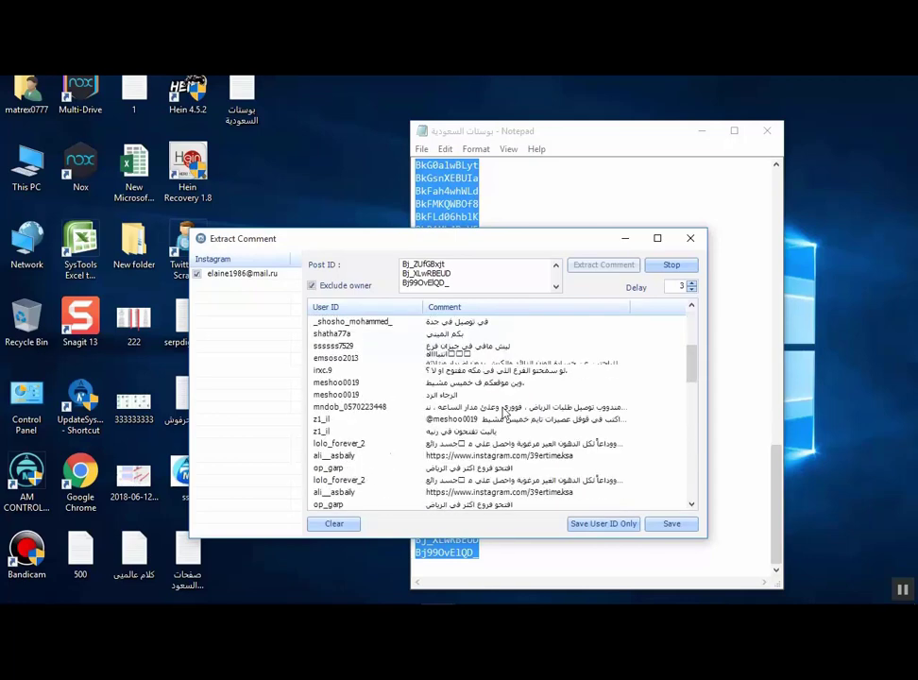
pyautogui.scroll(-2, 505, 412)
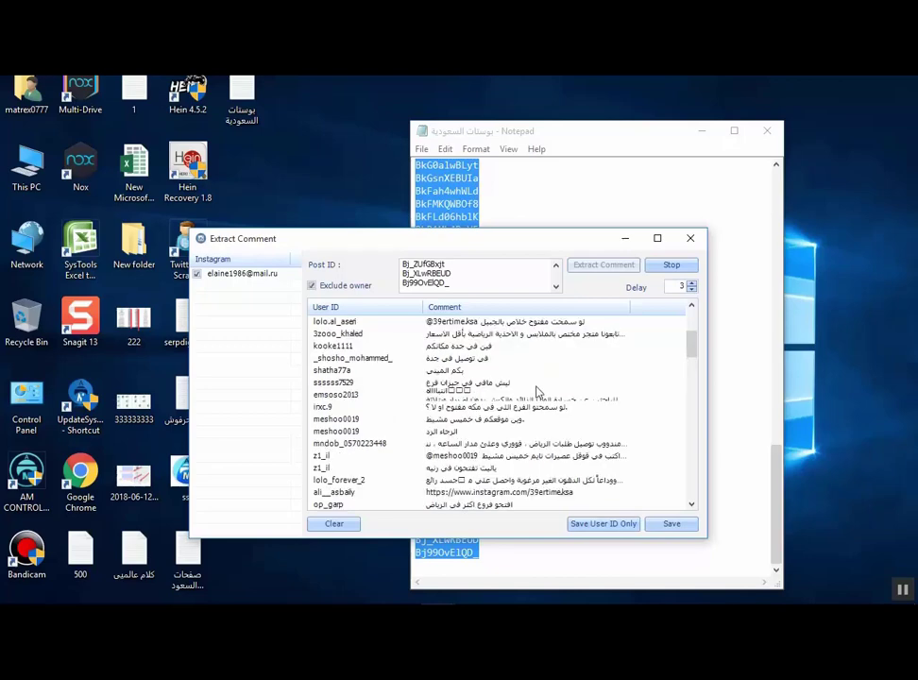
pyautogui.scroll(-5, 543, 391)
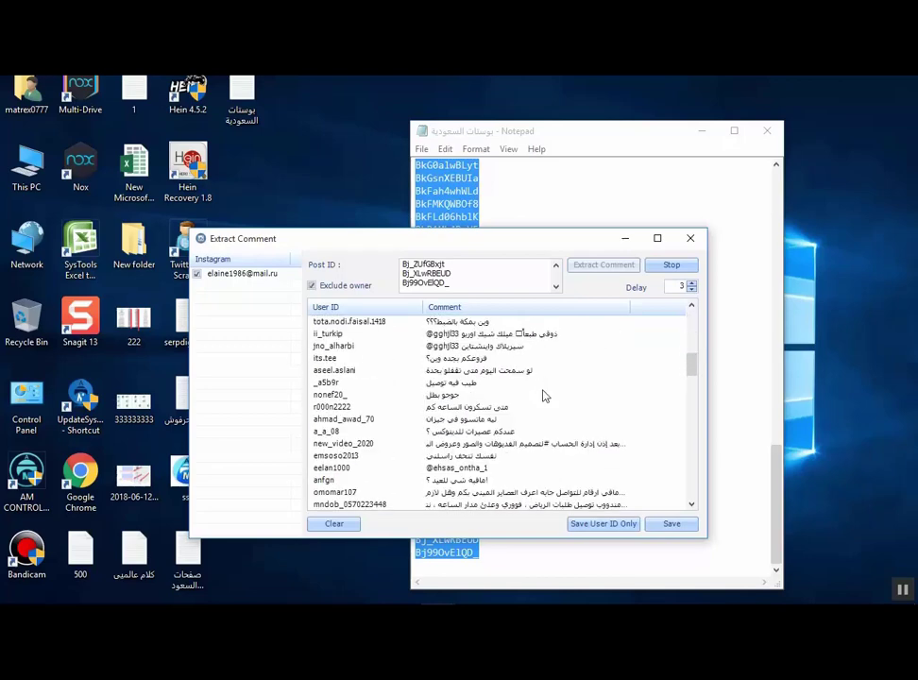
pyautogui.scroll(-10, 543, 395)
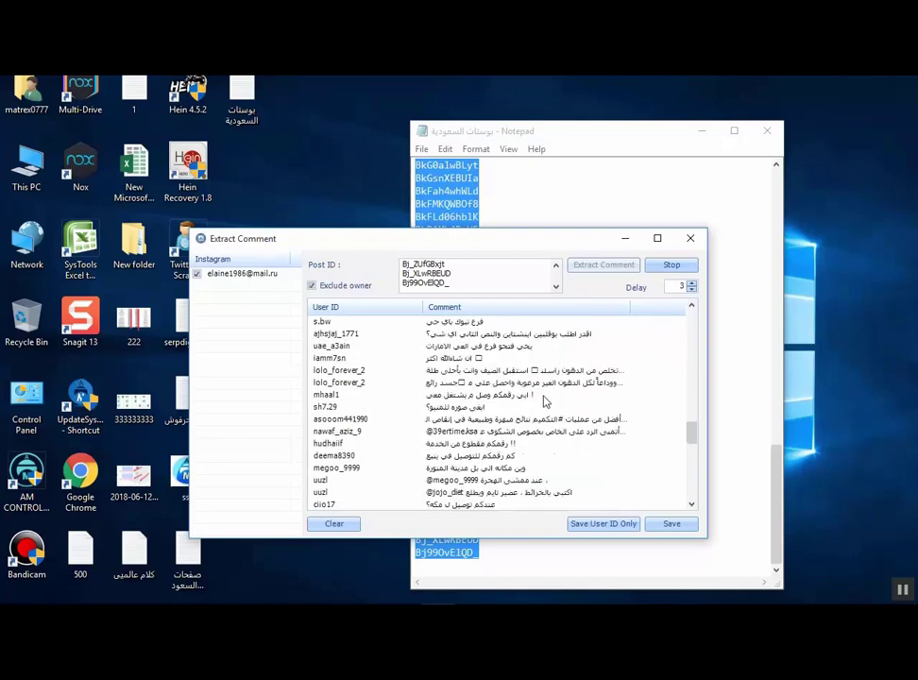
# Step: Review the collected user IDs and comments in Extract Comment, and stop the extraction
pyautogui.scroll(-1, 547, 401)
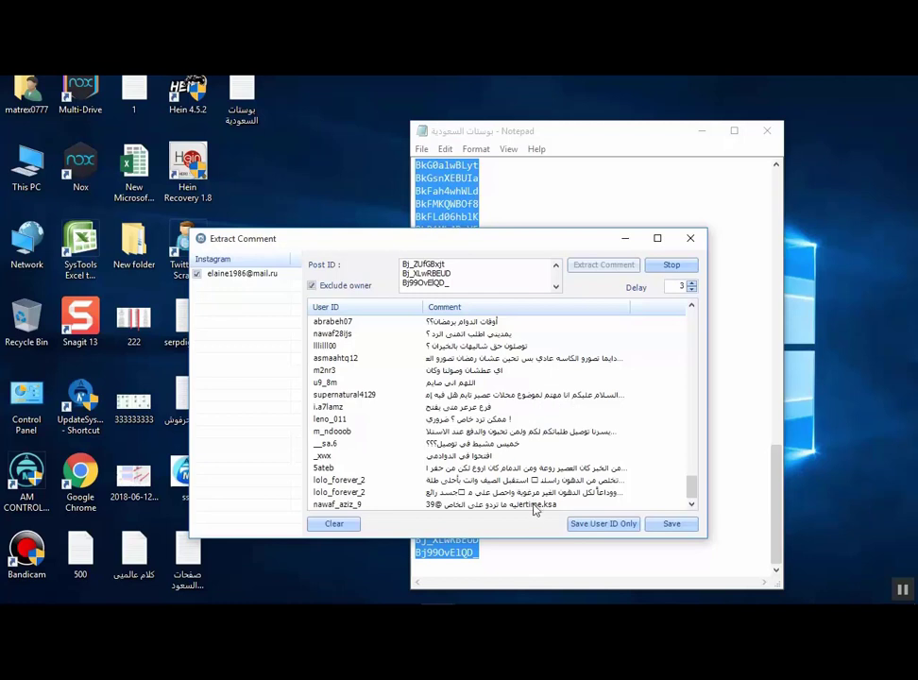
pyautogui.scroll(5, 491, 453)
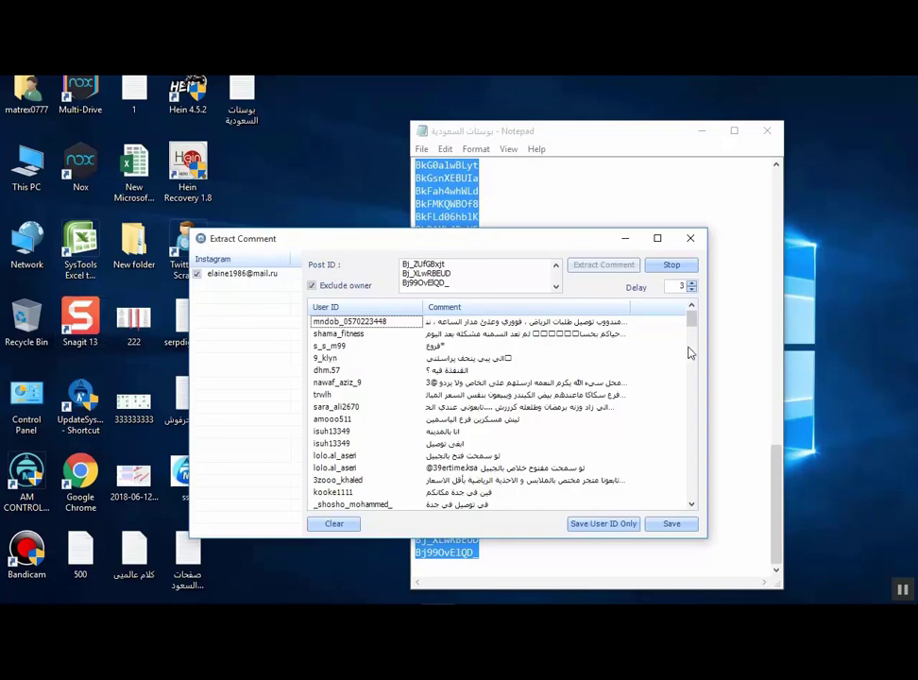
pyautogui.scroll(-4, 657, 385)
pyautogui.scroll(3, 659, 381)
pyautogui.click(672, 267)
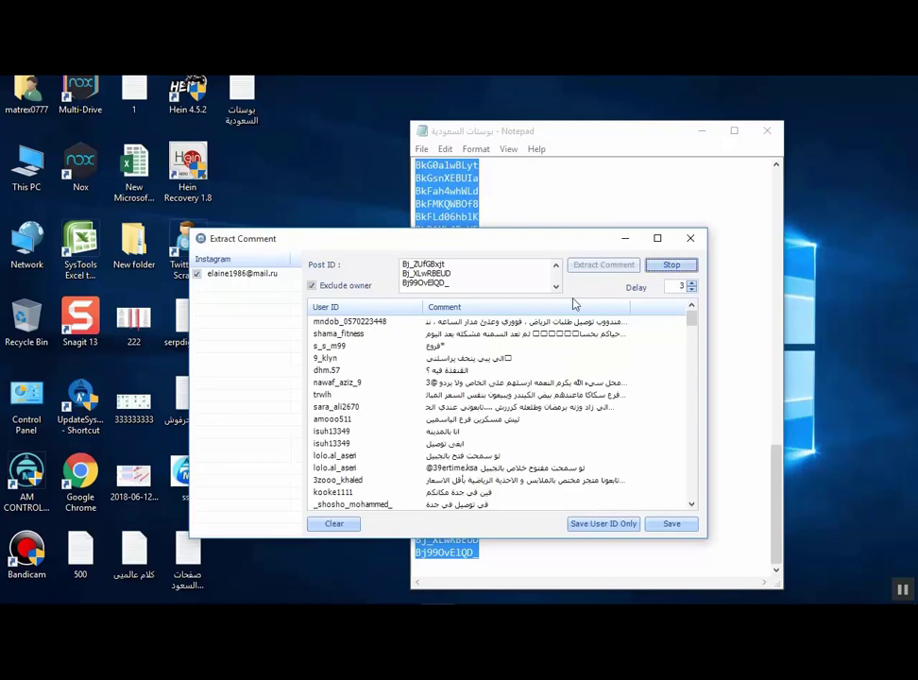
# Step: Save only the commenters' user IDs to the desktop as the text file اشخاص تعليقات السعودية, and close Extract Comment
pyautogui.click(581, 523)
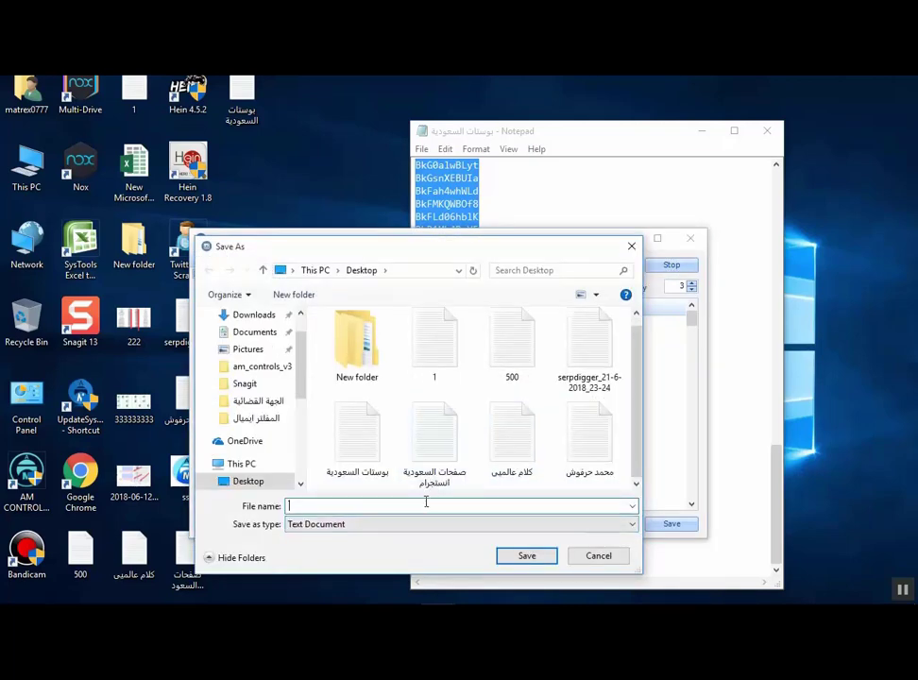
pyautogui.write('اشجا')
pyautogui.write('ص')
pyautogui.write(' ت')
pyautogui.write('عل')
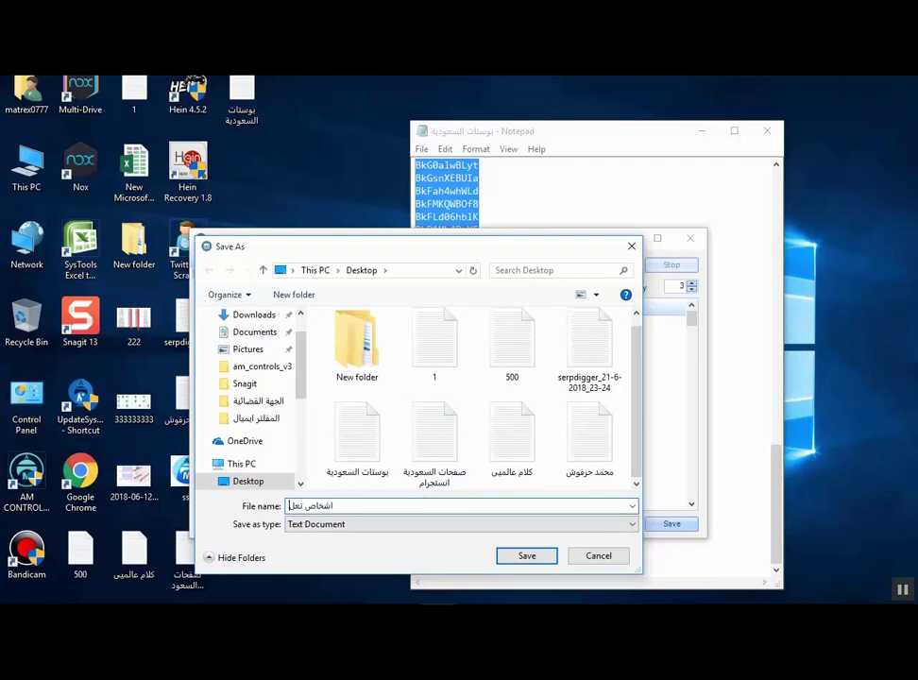
pyautogui.write('يقات السعودية')
pyautogui.press('Return')
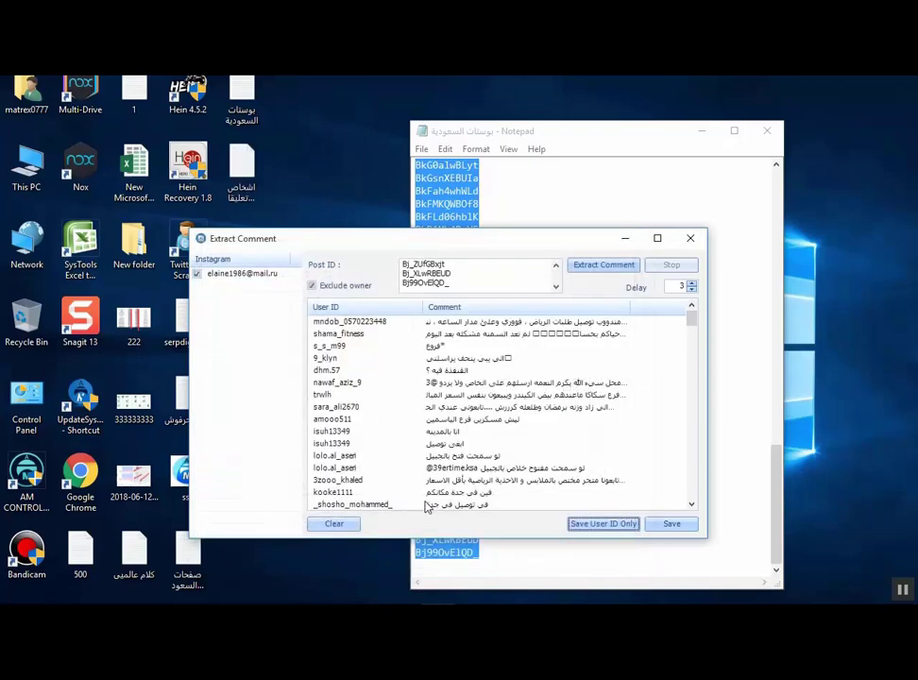
pyautogui.click(691, 238)
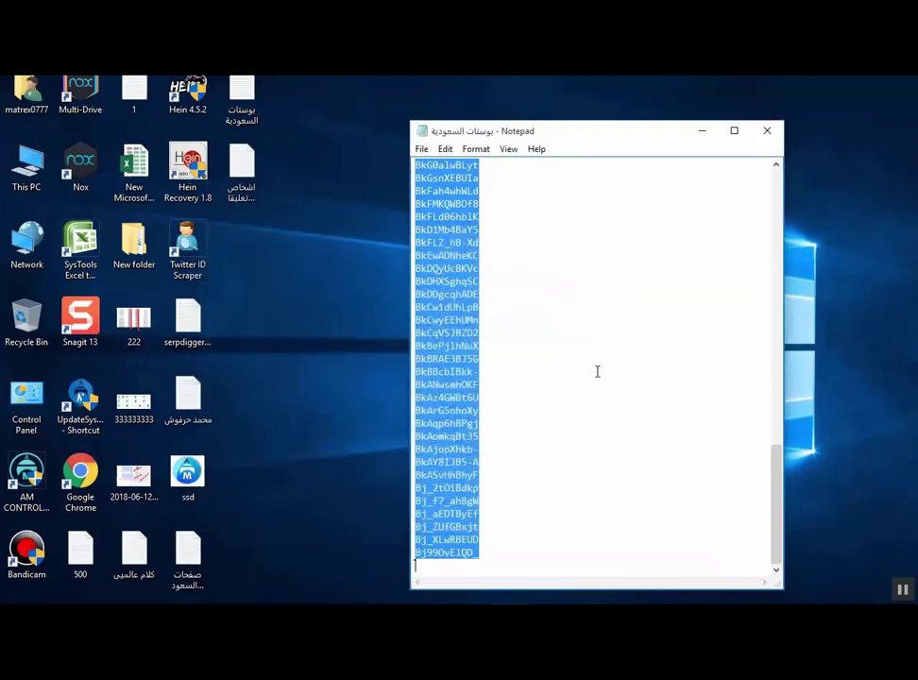
# Step: Return to AM Instagram V3, open the Follow tool, and upload the user ID file اشخاص تعليقات السعودية from the desktop
pyautogui.hotkey('alt', 'Tab')
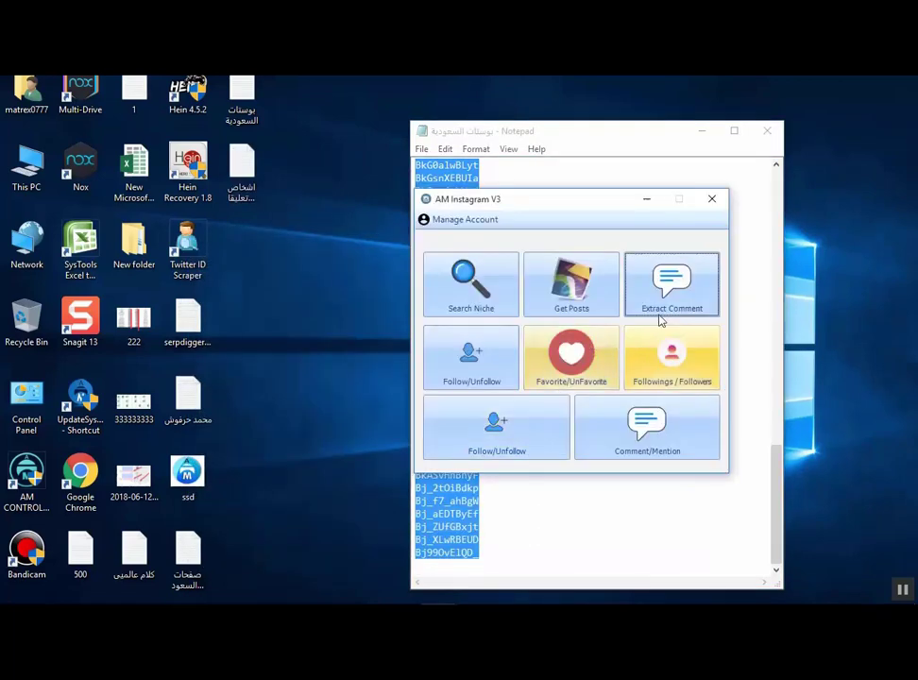
pyautogui.click(472, 364)
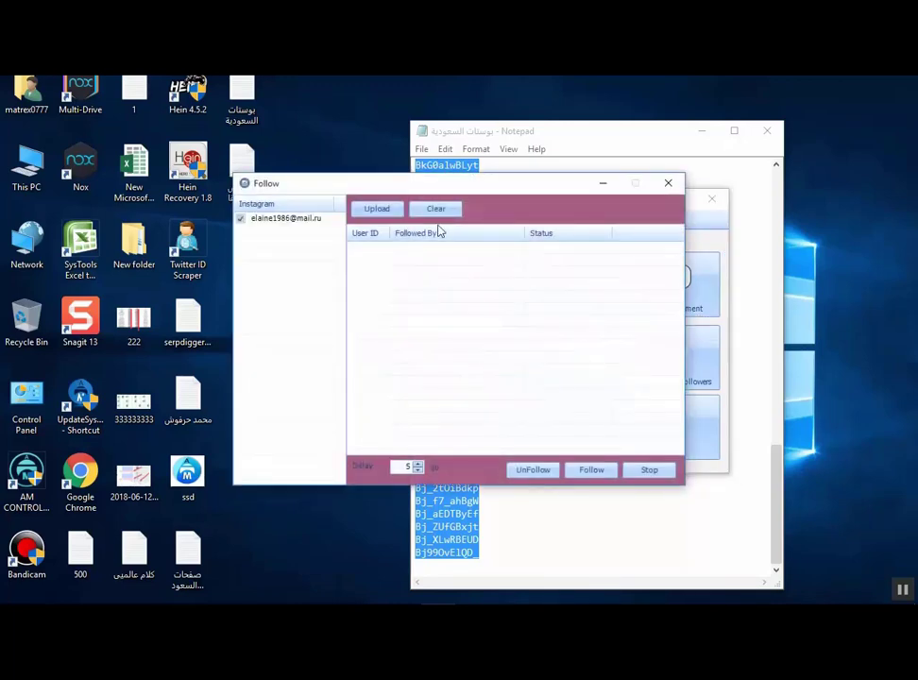
pyautogui.moveTo(401, 191); pyautogui.dragTo(466, 239)
pyautogui.click(461, 257)
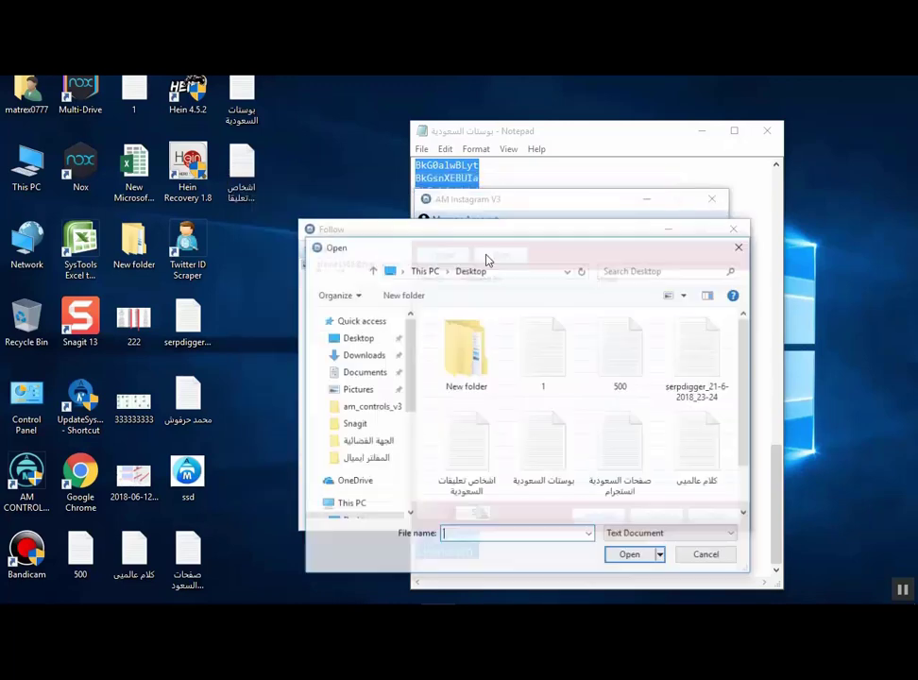
pyautogui.moveTo(746, 373); pyautogui.dragTo(732, 464)
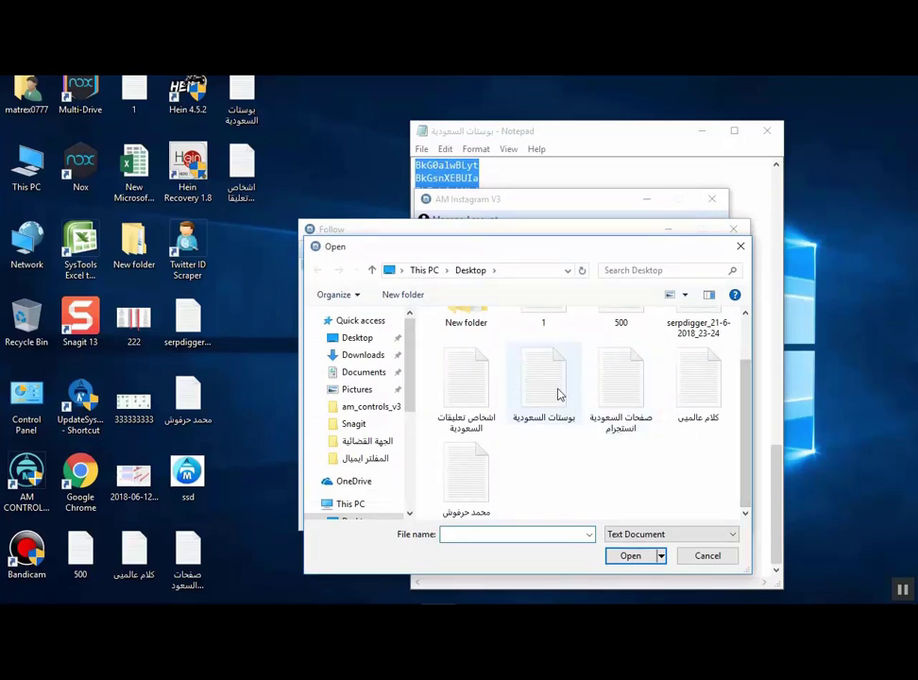
pyautogui.doubleClick(485, 381)
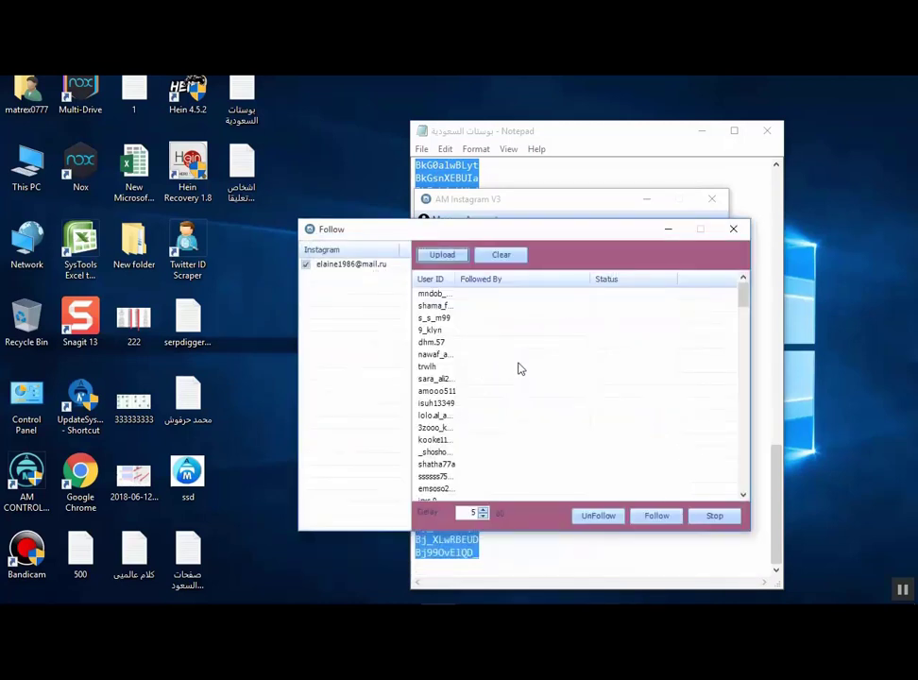
# Step: Check the uploaded user list, widen its User ID column, and start following the users
pyautogui.scroll(-4, 715, 316)
pyautogui.moveTo(742, 316)
pyautogui.mouseDown()
pyautogui.moveTo(717, 492)
pyautogui.moveTo(732, 459)
pyautogui.moveTo(742, 294)
pyautogui.mouseUp()
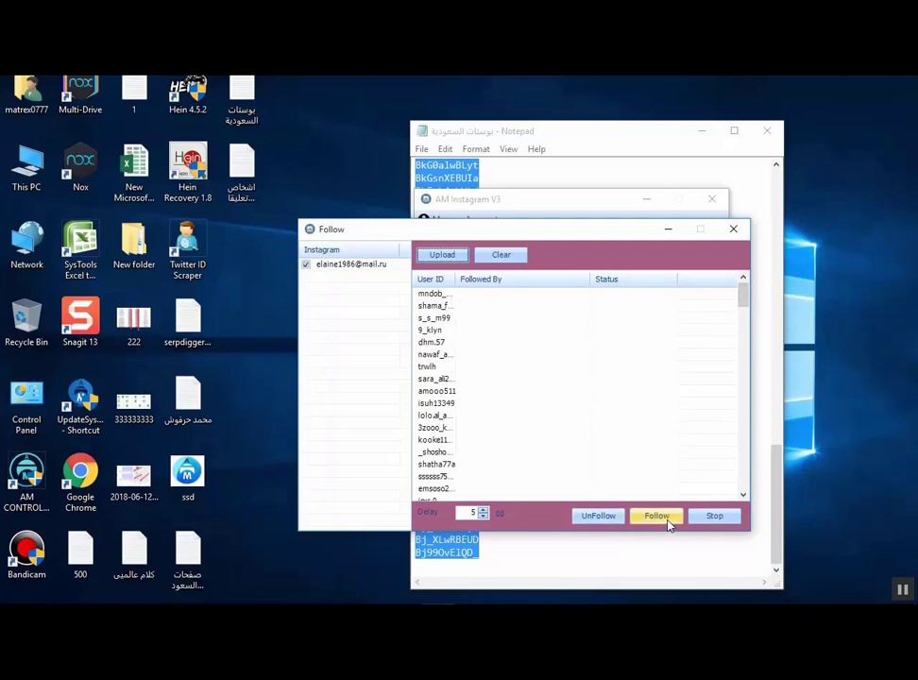
pyautogui.moveTo(456, 280); pyautogui.dragTo(485, 281)
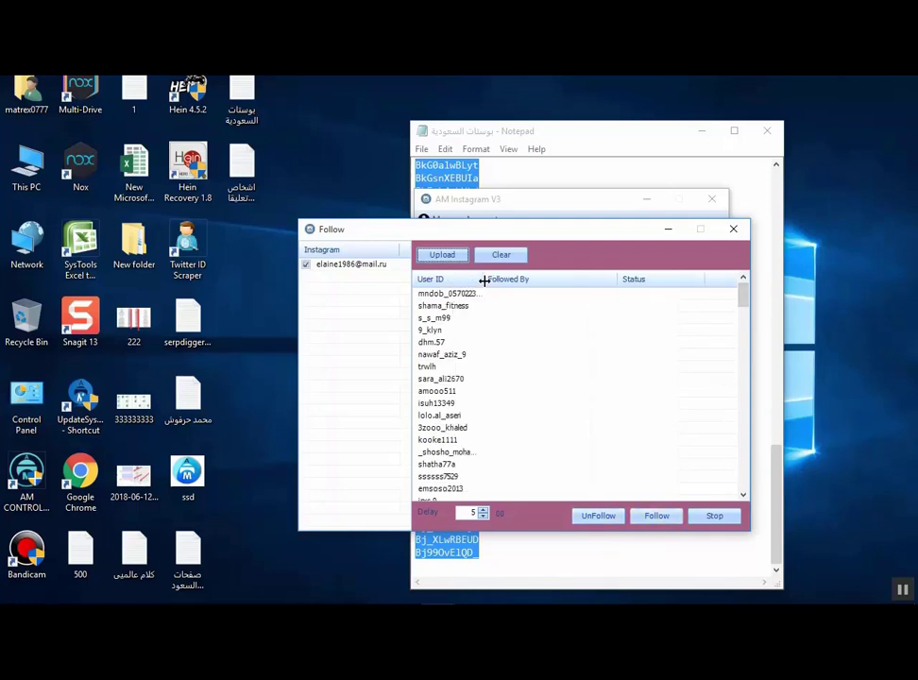
pyautogui.click(659, 516)
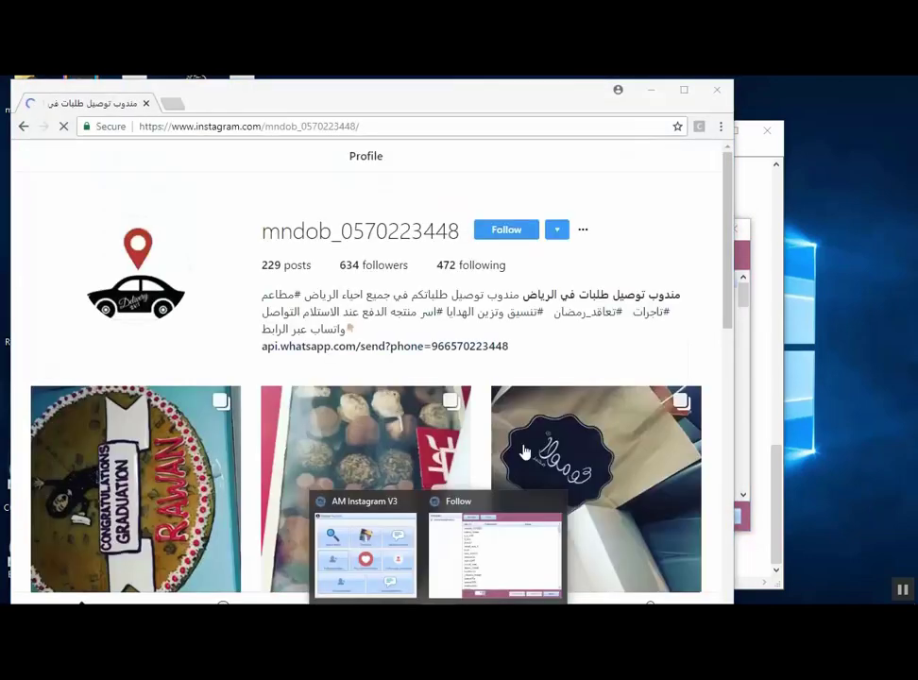
# Step: Bring the Follow window in front of the browser and move it clear of the profile header to watch the following
pyautogui.click(488, 502)
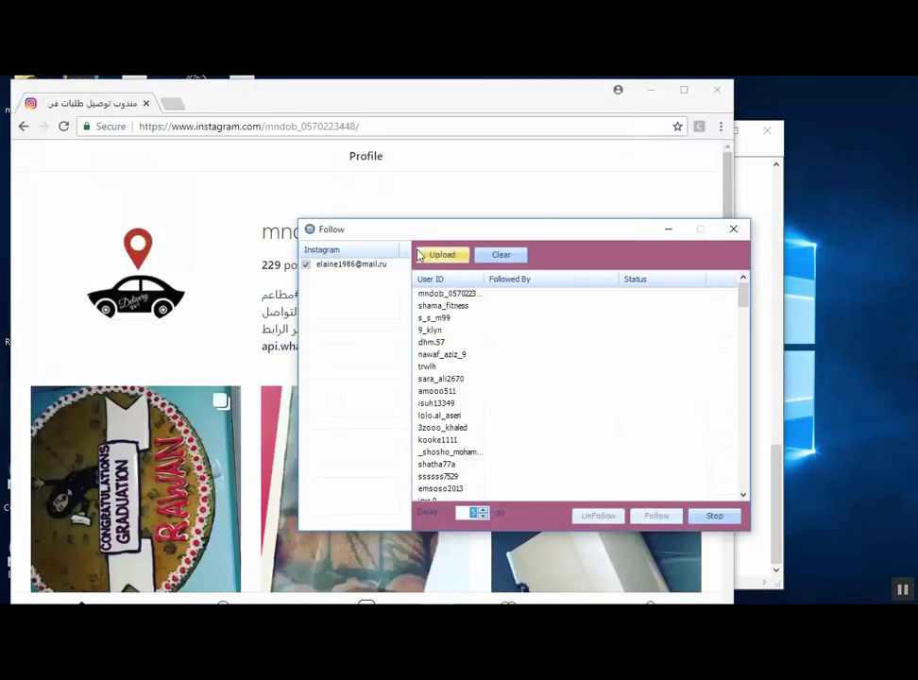
pyautogui.moveTo(416, 233); pyautogui.dragTo(524, 289)
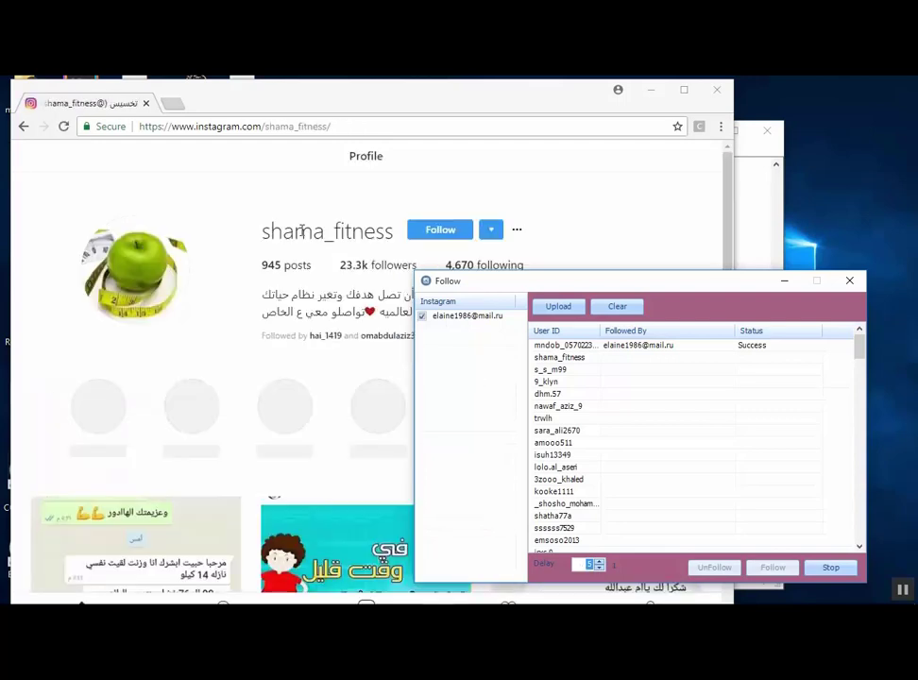
pyautogui.click(434, 227)
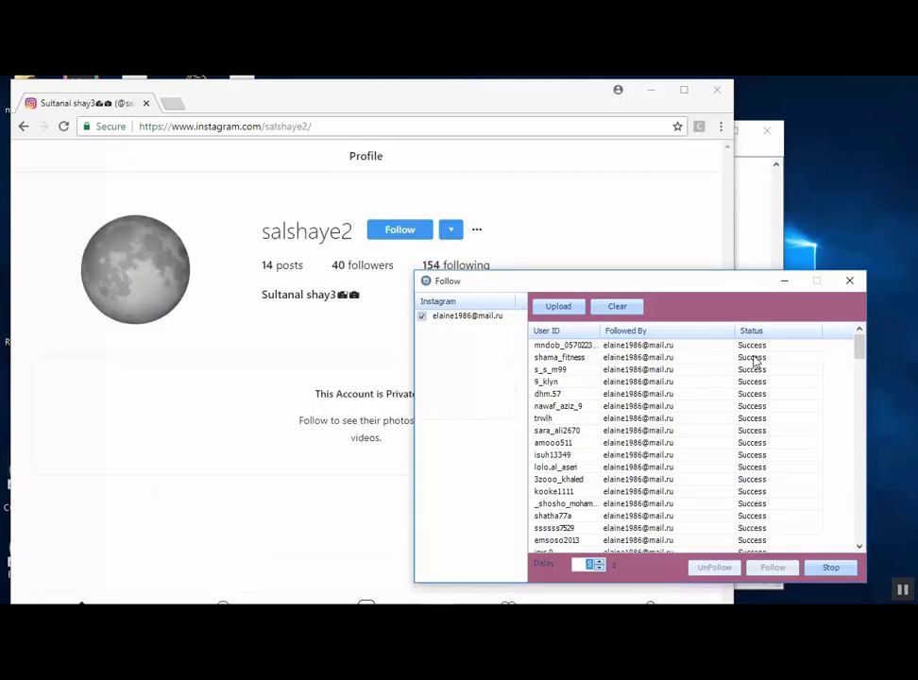
pyautogui.click(858, 372)
pyautogui.click(857, 389)
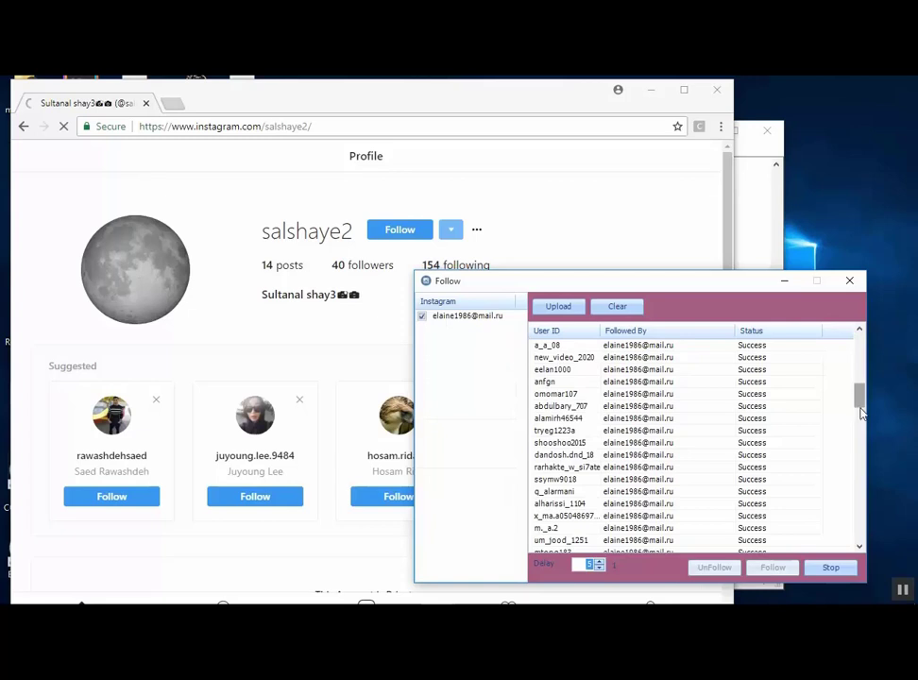
pyautogui.click(861, 408)
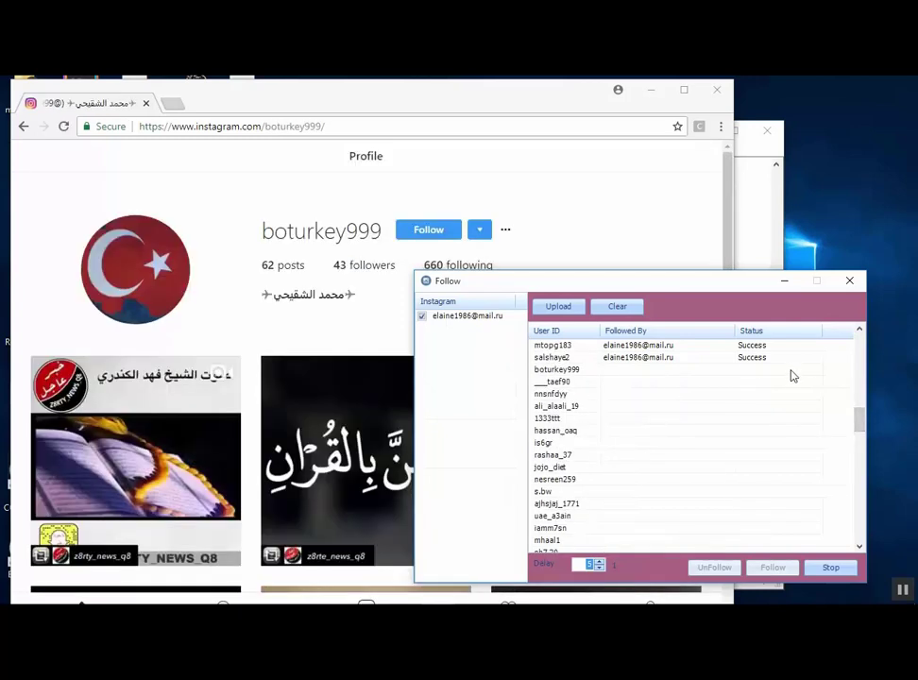
pyautogui.scroll(1, 786, 377)
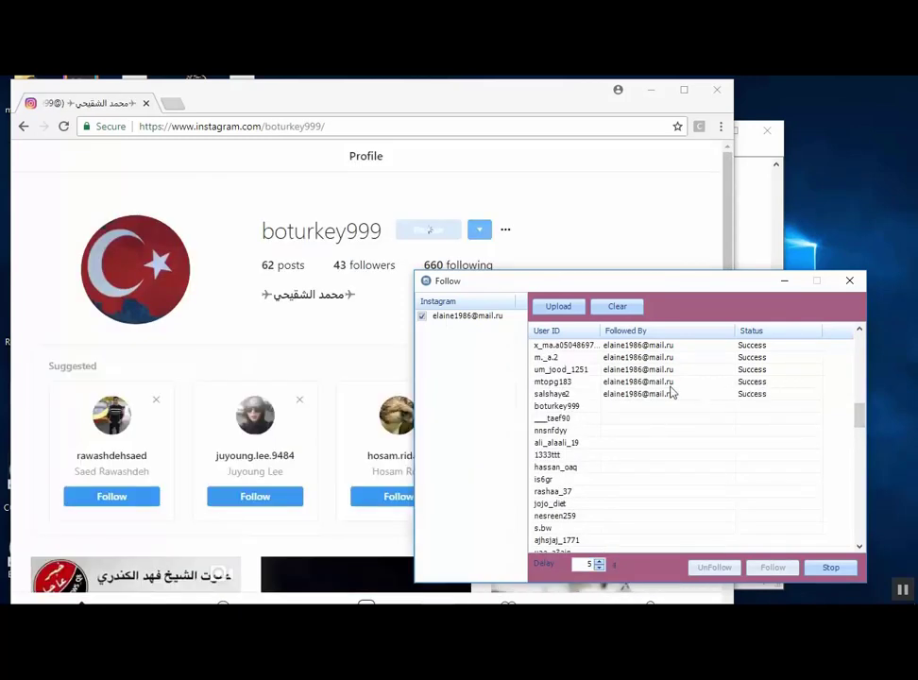
pyautogui.click(555, 395)
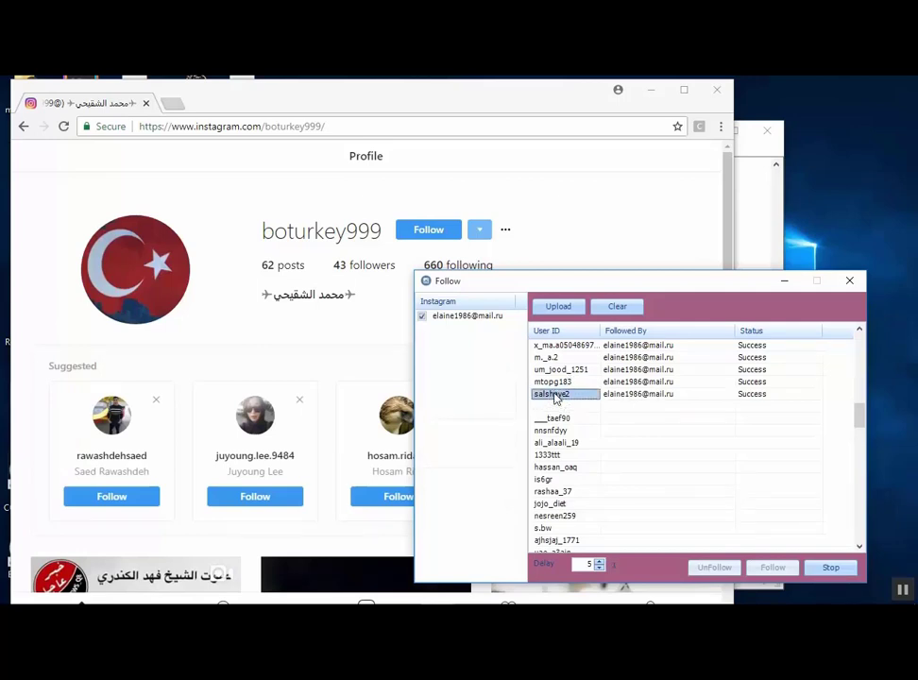
pyautogui.click(576, 405)
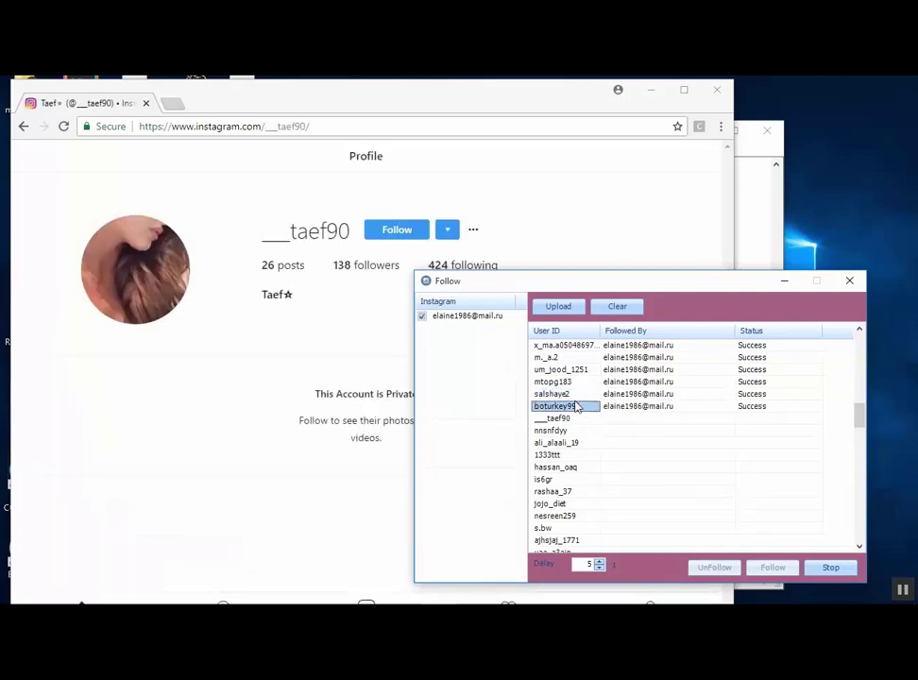
pyautogui.scroll(6, 638, 438)
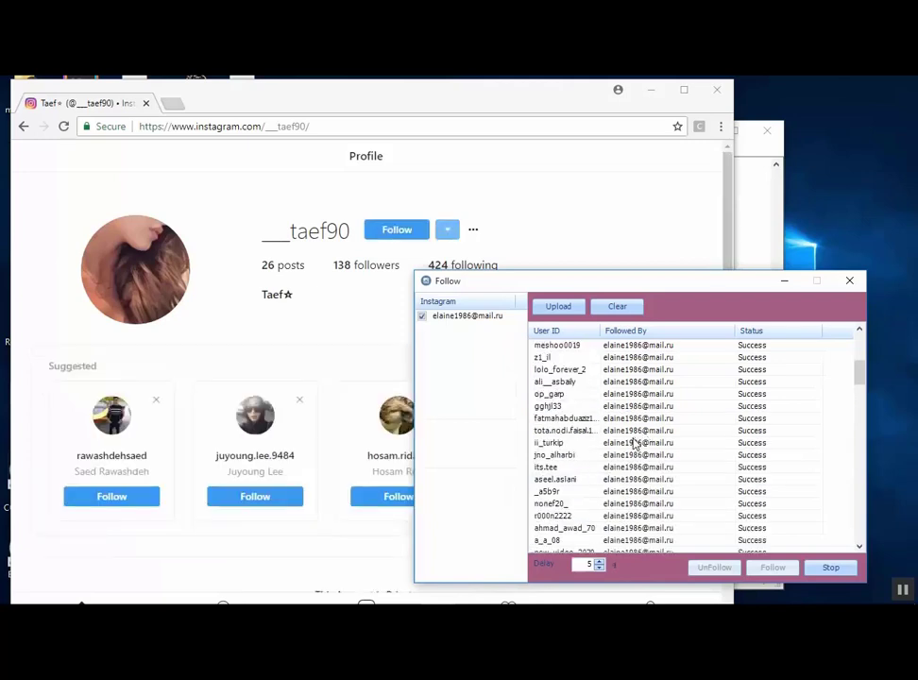
pyautogui.scroll(3, 636, 444)
pyautogui.scroll(-1, 635, 444)
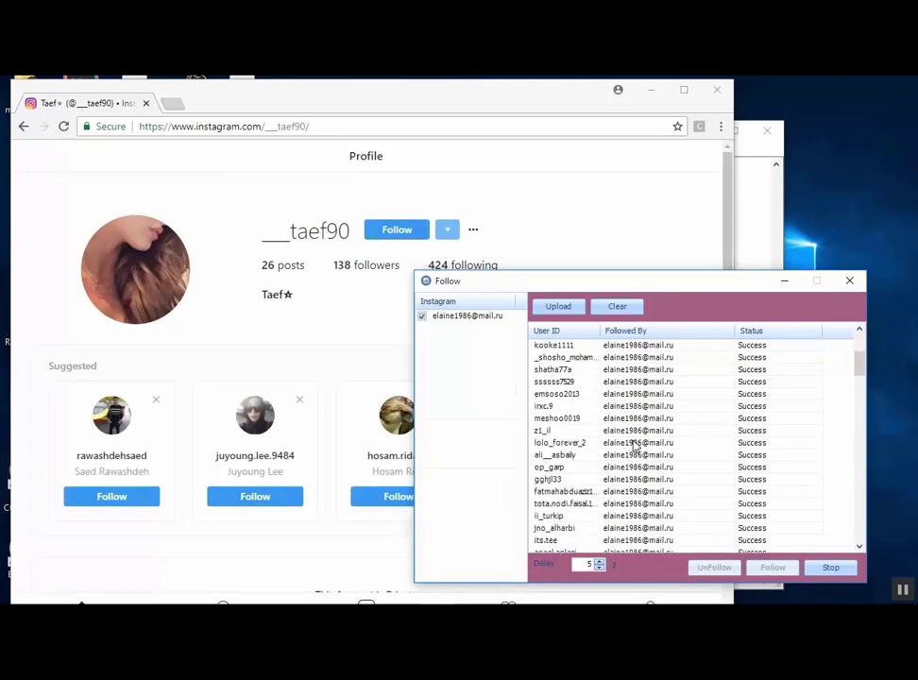
pyautogui.scroll(-5, 635, 444)
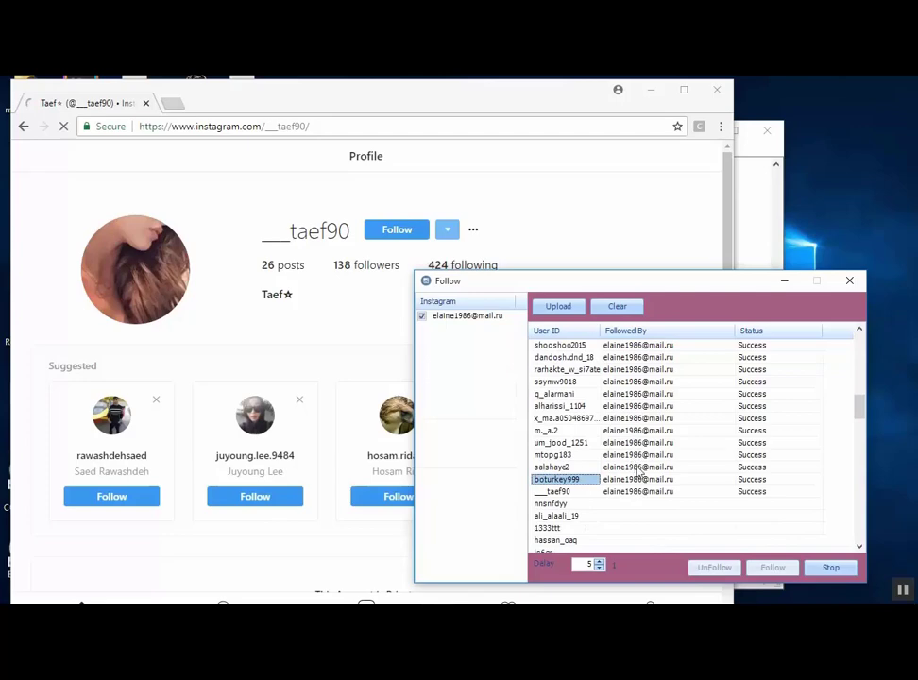
# Step: Clear the desktop by minimizing the browser, Follow and AM Instagram V3 windows and closing the Notepad post ID file
pyautogui.click(844, 169)
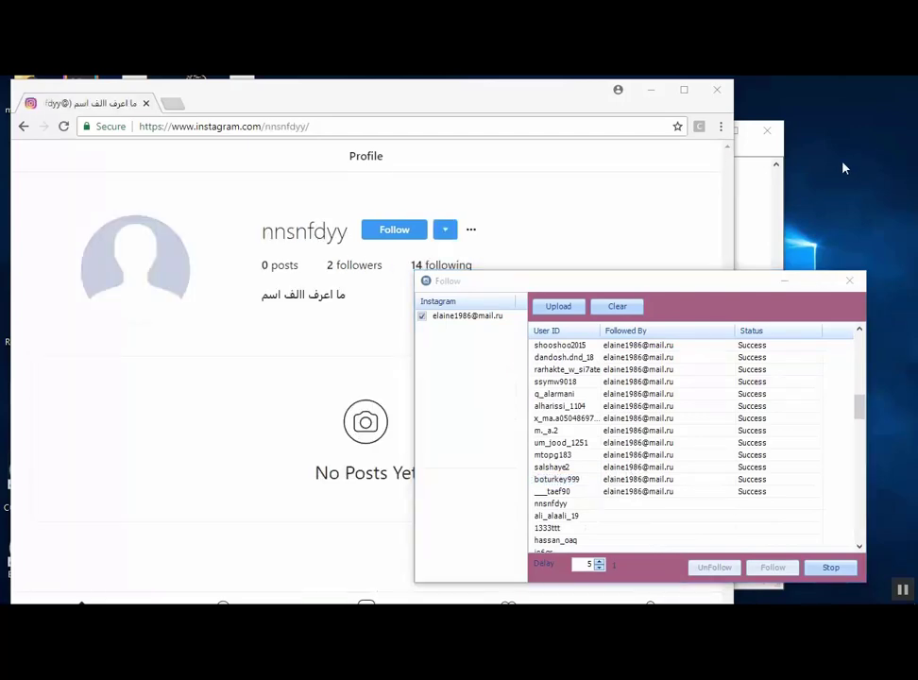
pyautogui.click(650, 92)
pyautogui.click(782, 281)
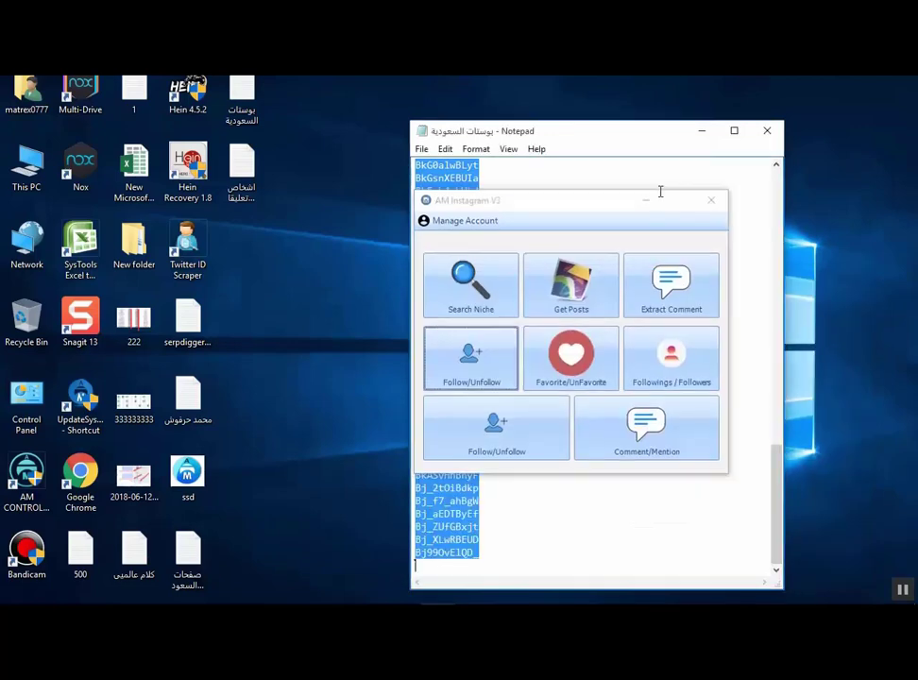
pyautogui.click(646, 199)
pyautogui.click(766, 132)
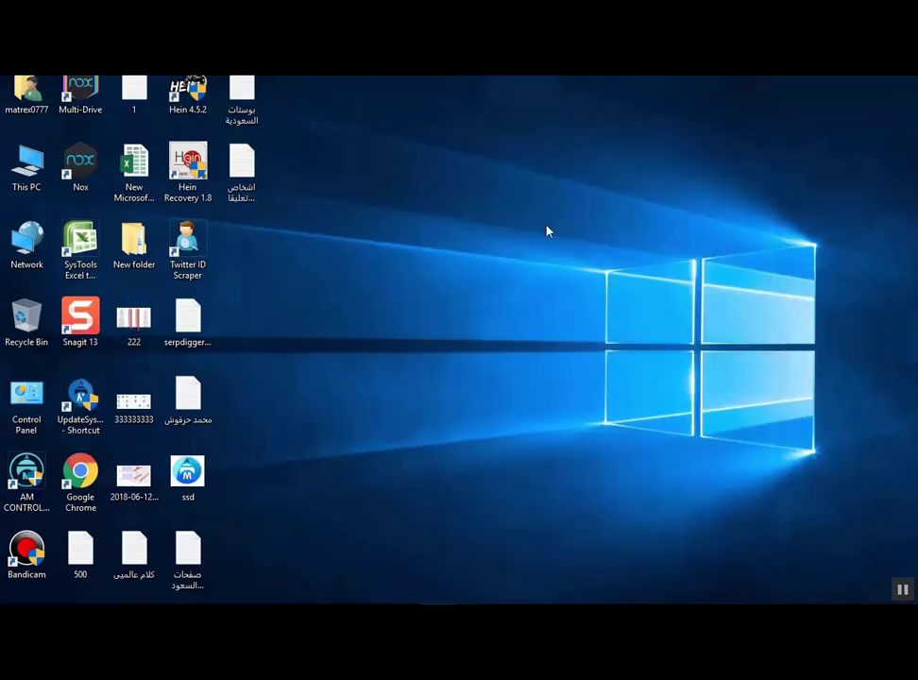
# Step: Create a new folder on the desktop with its default name and open it
pyautogui.rightClick(475, 222)
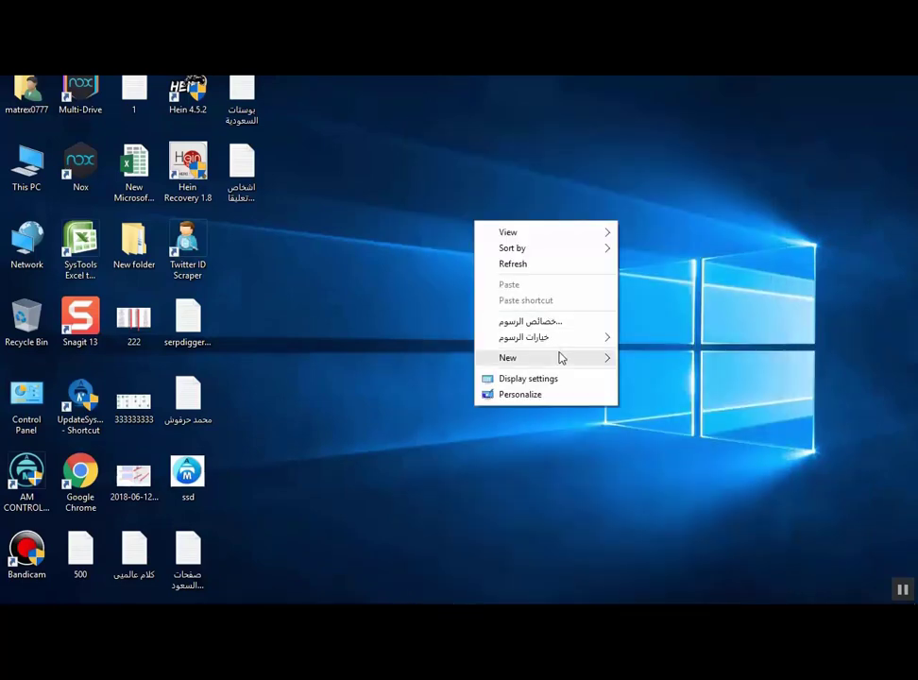
pyautogui.moveTo(604, 358)
pyautogui.click(651, 359)
pyautogui.press('Return')
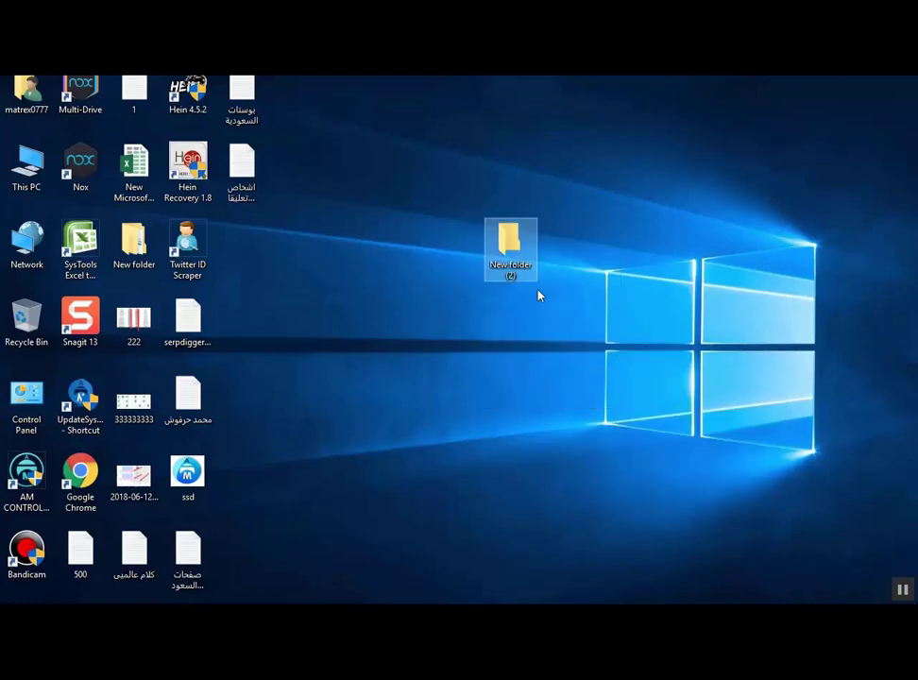
pyautogui.doubleClick(518, 269)
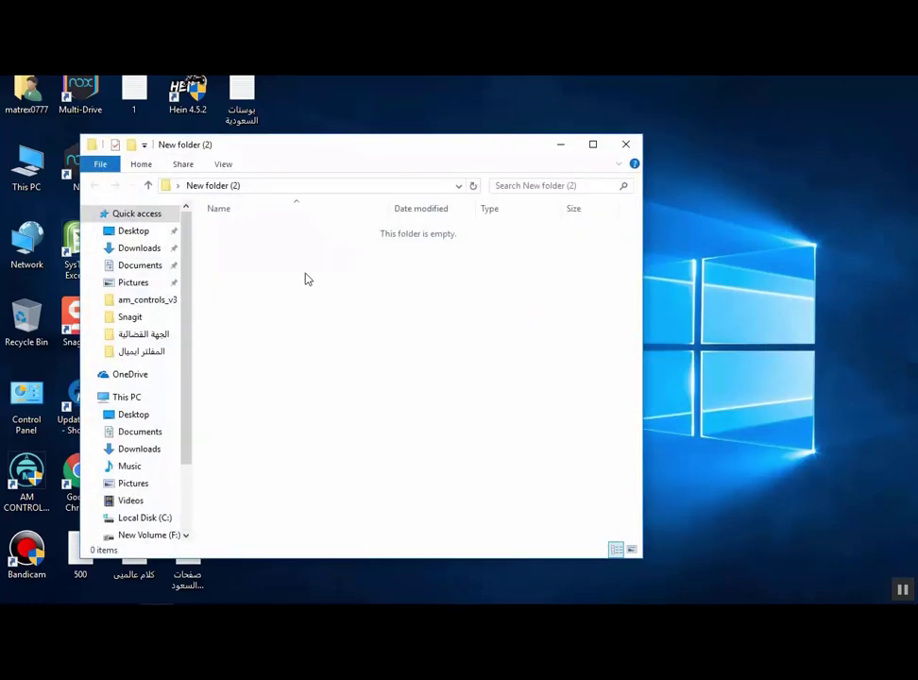
# Step: Create a subfolder inside New folder (2) named with the demo account's first name in Arabic and open it
pyautogui.rightClick(265, 242)
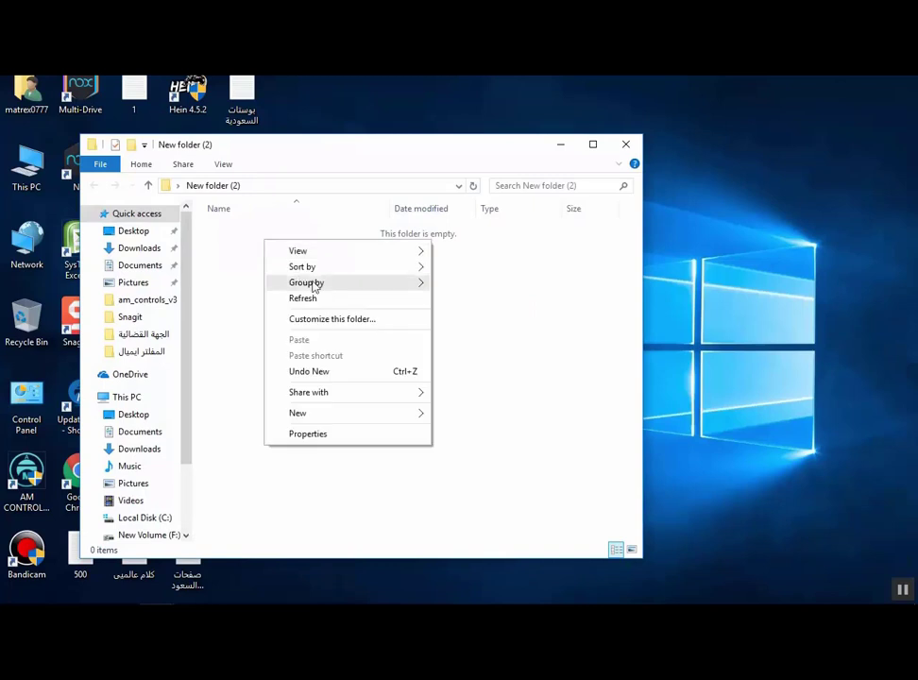
pyautogui.moveTo(410, 414)
pyautogui.click(440, 413)
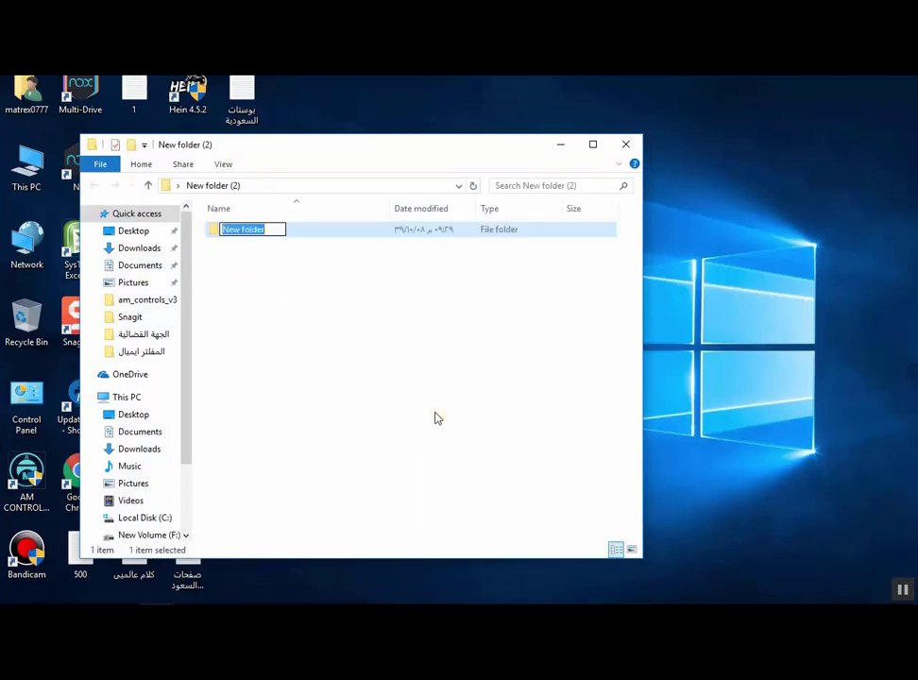
pyautogui.write('سلمى')
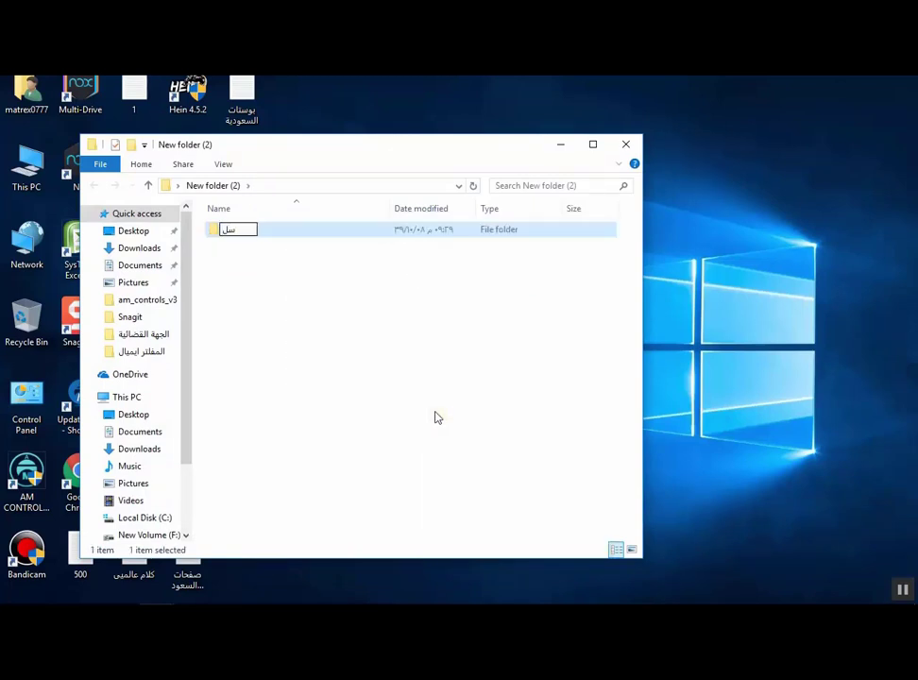
pyautogui.click(298, 324)
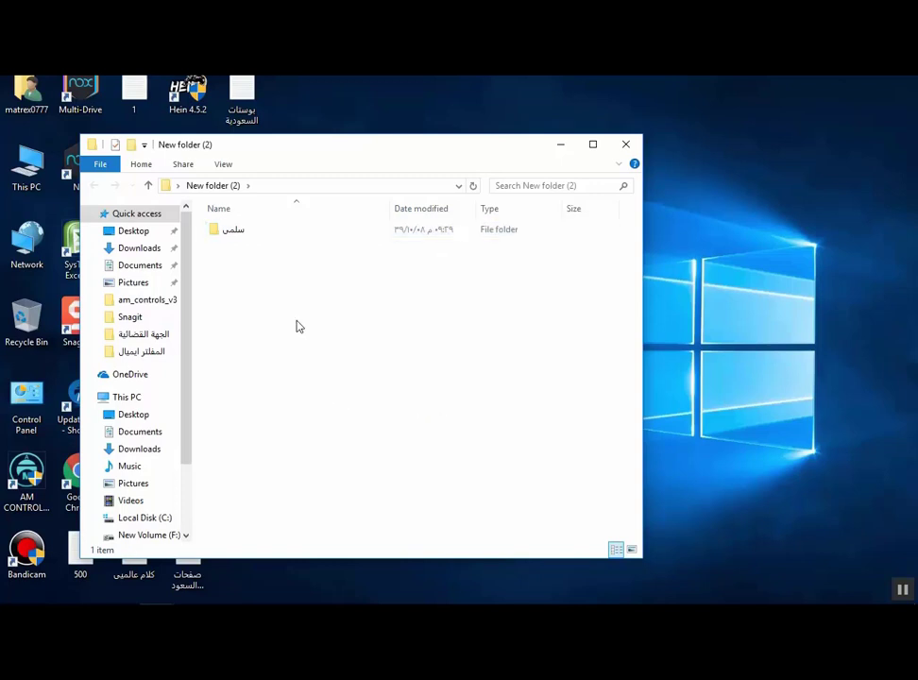
pyautogui.doubleClick(266, 235)
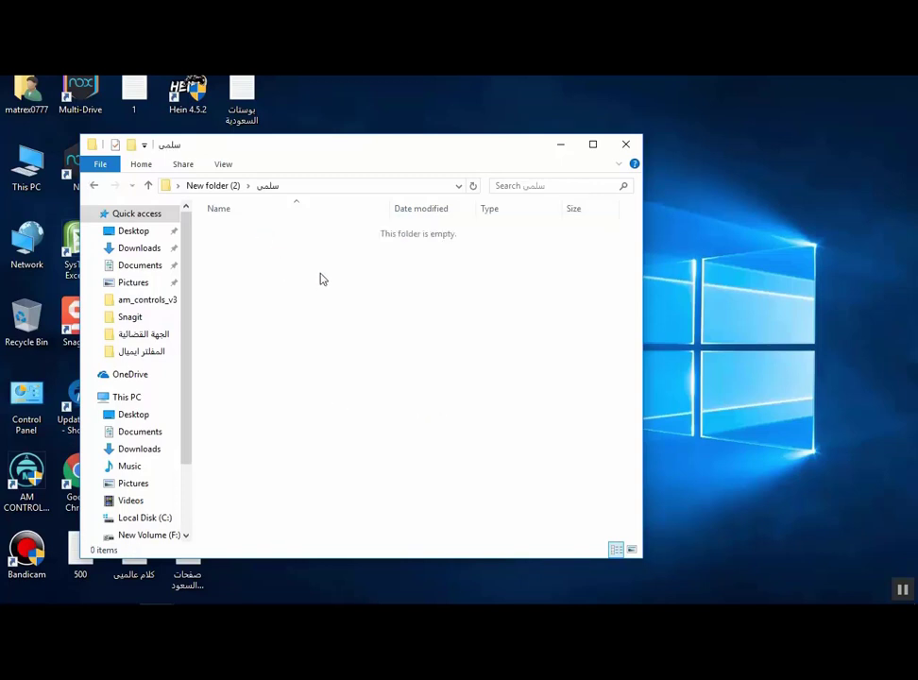
# Step: Create a folder named المنتهى inside the account's folder and open it
pyautogui.rightClick(250, 249)
pyautogui.moveTo(368, 421)
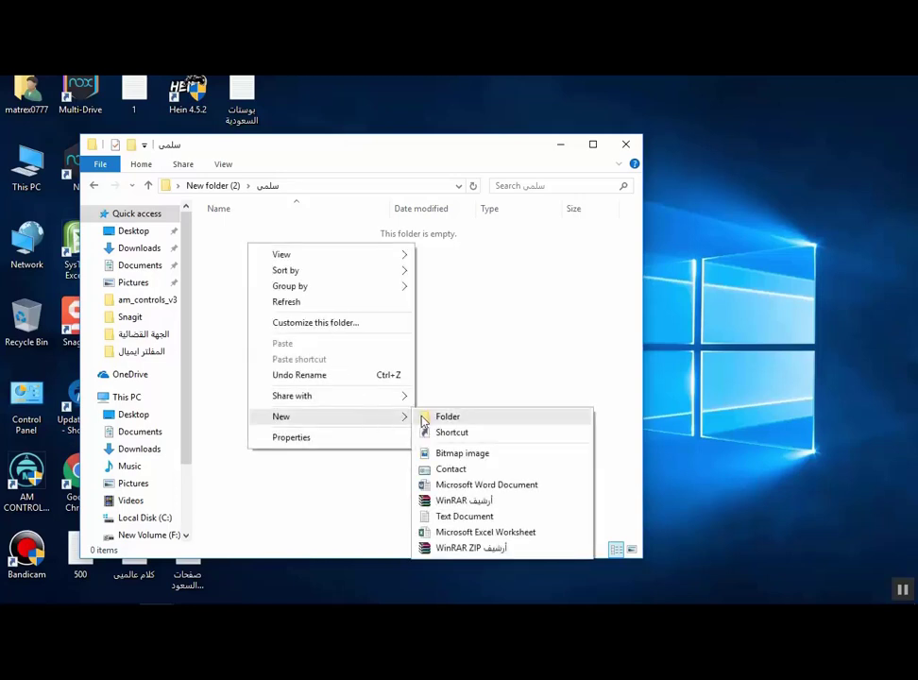
pyautogui.click(425, 416)
pyautogui.press('Return')
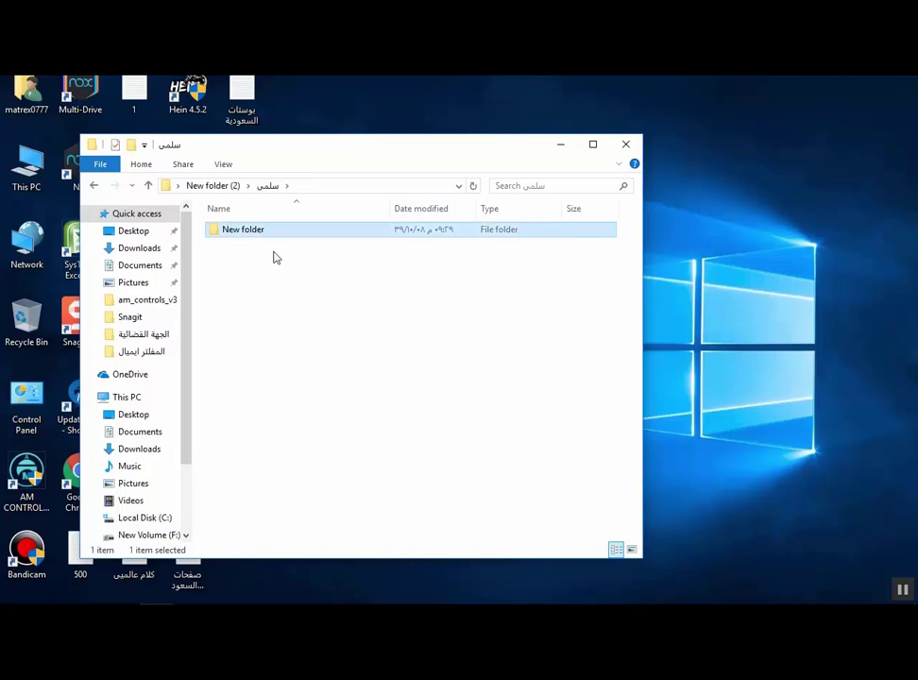
pyautogui.press('F2')
pyautogui.write('المنتهي')
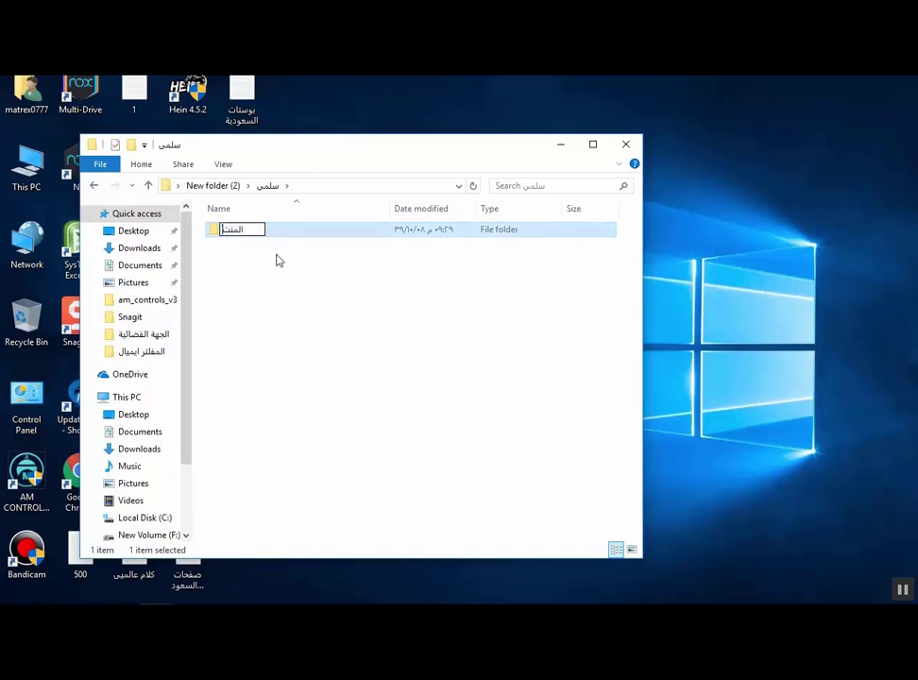
pyautogui.click(269, 271)
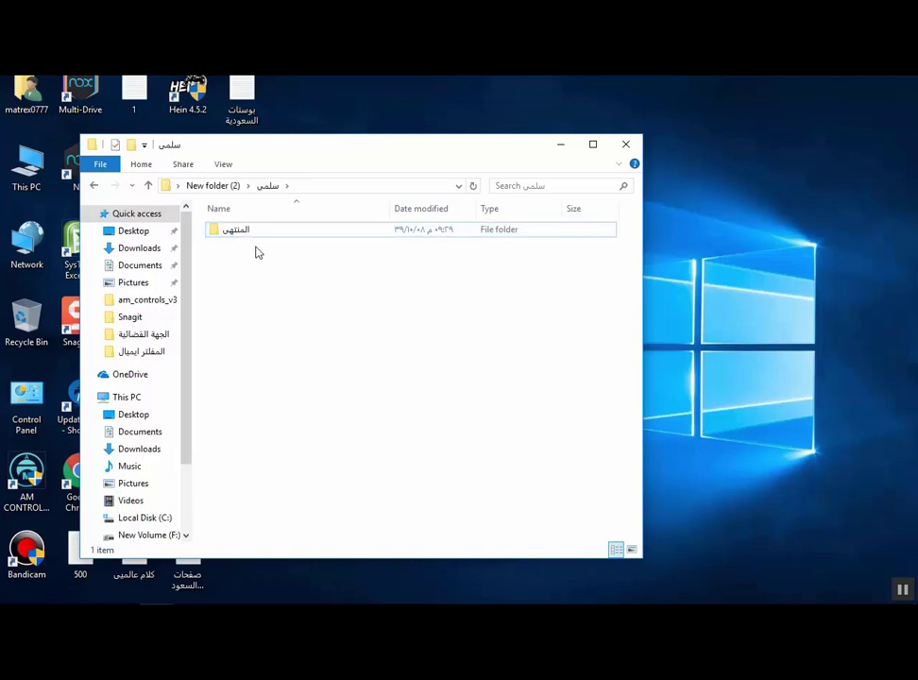
pyautogui.doubleClick(251, 234)
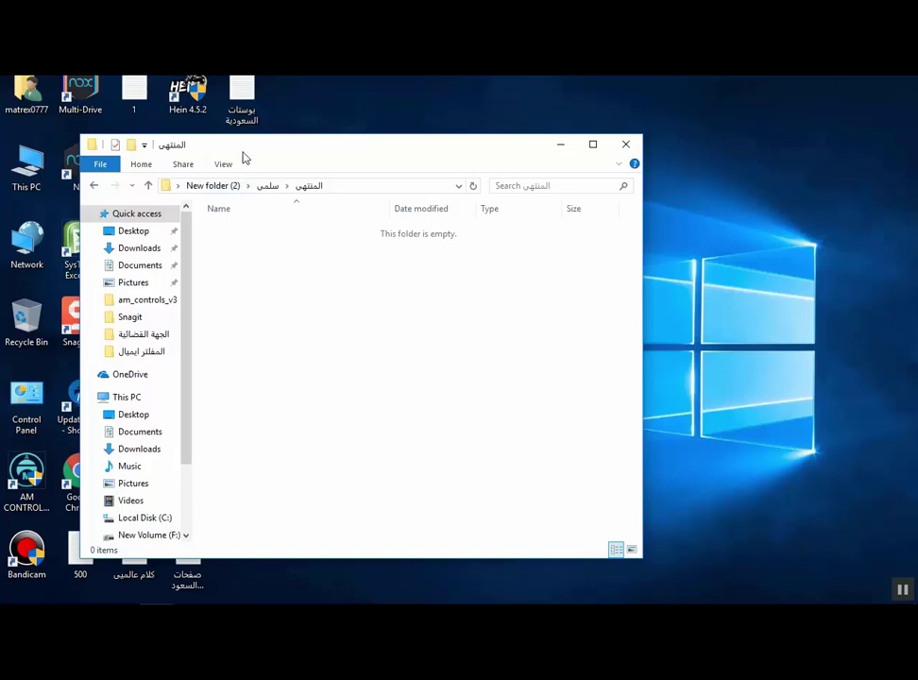
# Step: Move the folder window clear of the desktop icons and return to New folder (2)
pyautogui.moveTo(244, 149); pyautogui.dragTo(462, 146)
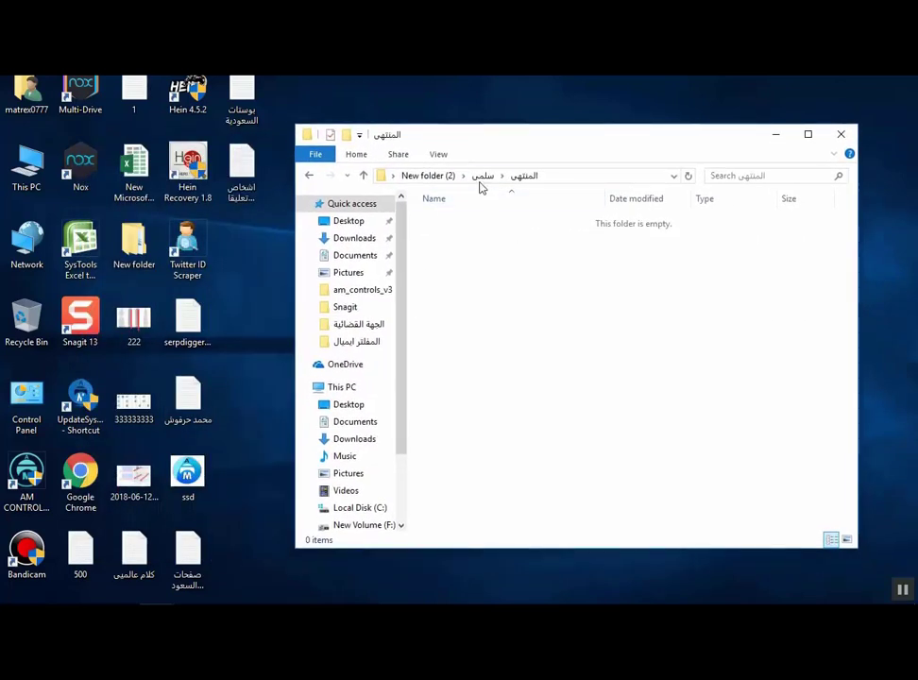
pyautogui.click(429, 176)
pyautogui.click(450, 238)
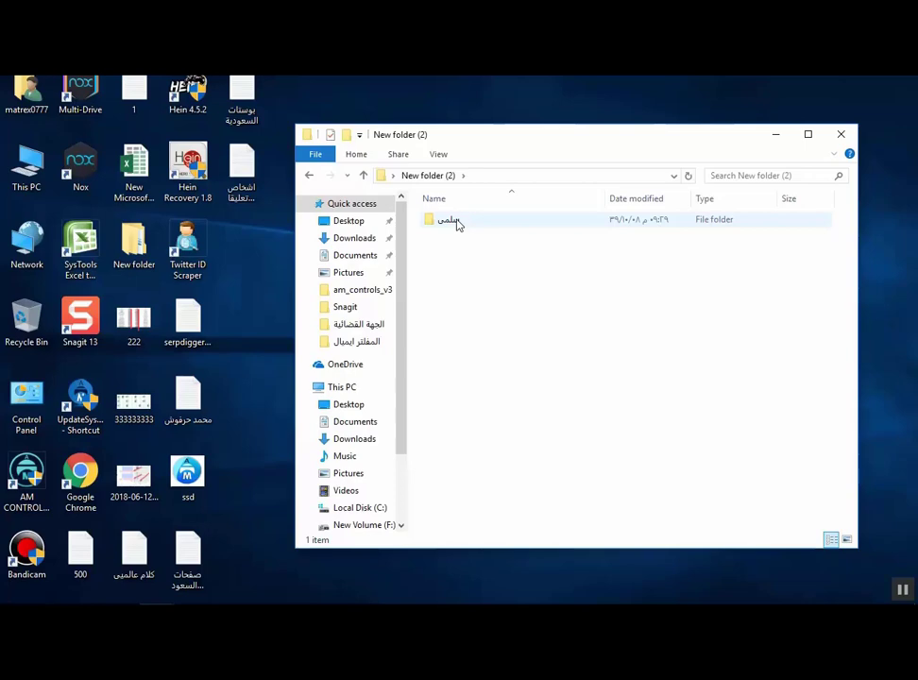
# Step: Bring the Follow window in front of the folder window, reposition it and check further down its user list
pyautogui.click(439, 619)
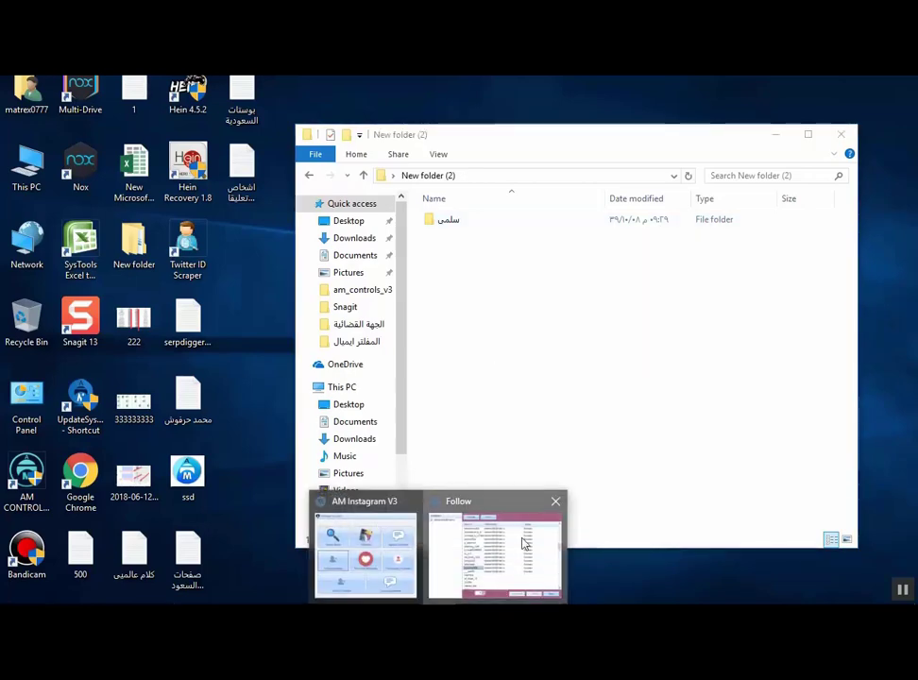
pyautogui.click(525, 543)
pyautogui.moveTo(711, 288); pyautogui.dragTo(670, 224)
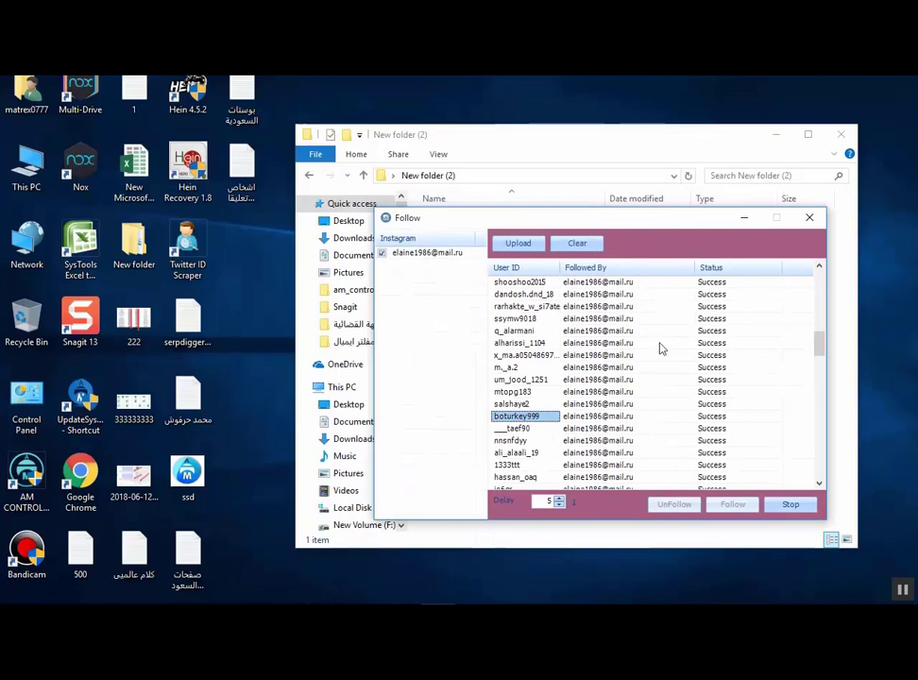
pyautogui.scroll(-3, 661, 350)
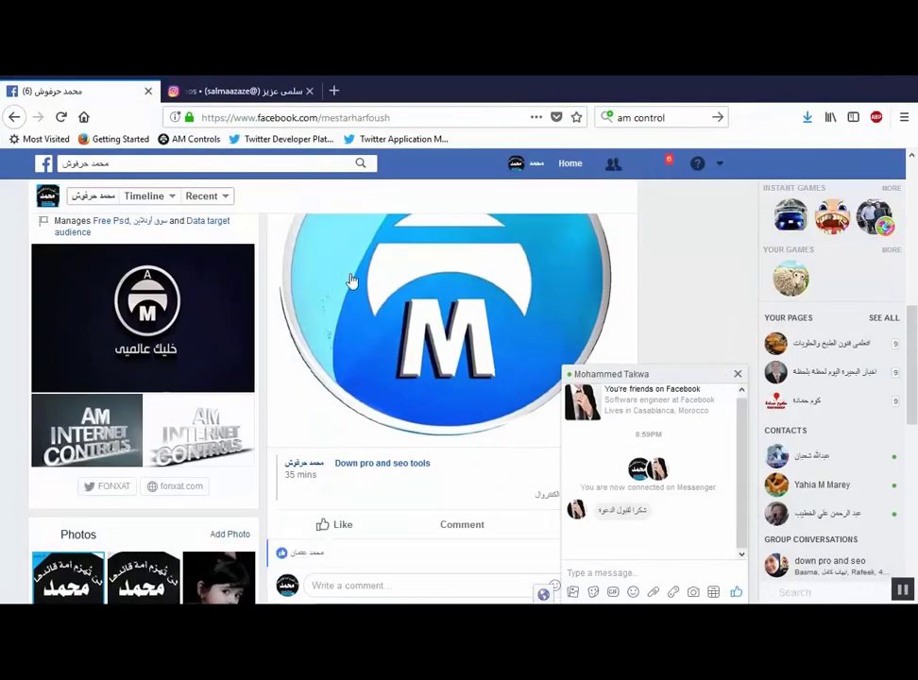
# Step: Switch to the browser's Instagram profile and examine its photo posts and saved section, returning to the posts
pyautogui.click(289, 98)
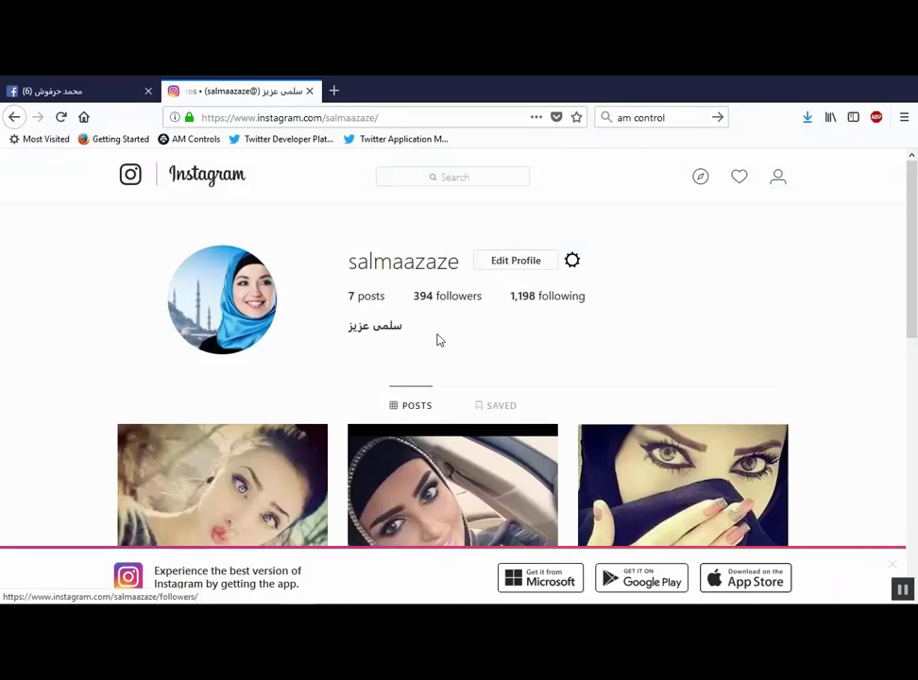
pyautogui.scroll(-3, 436, 340)
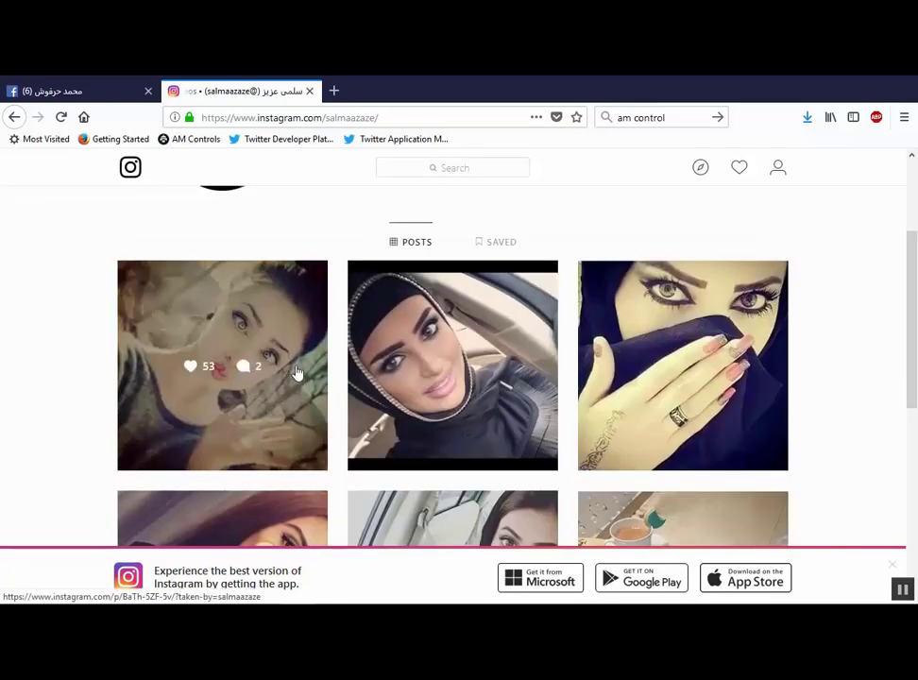
pyautogui.scroll(-3, 652, 371)
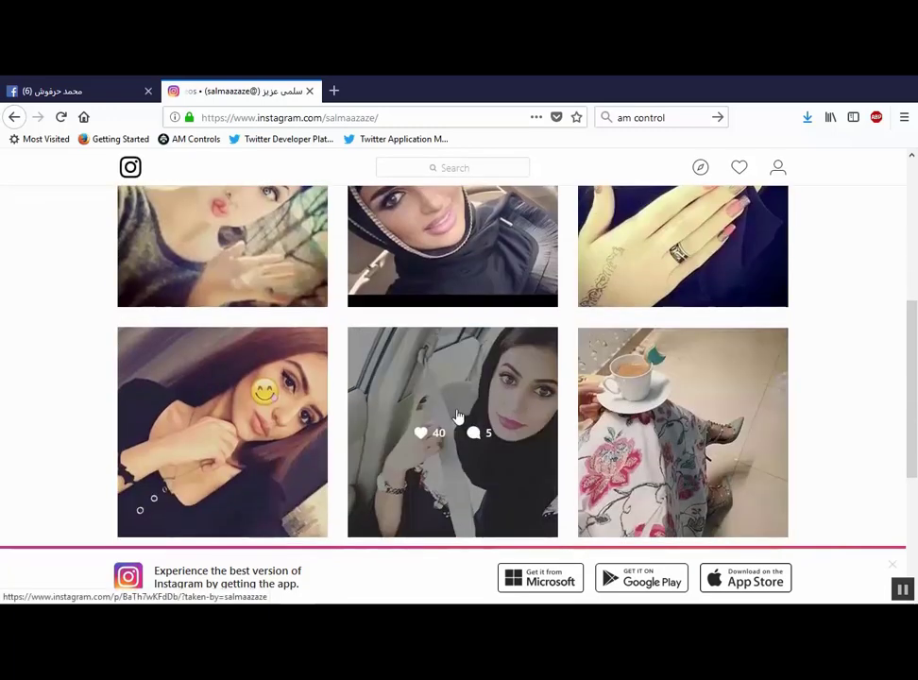
pyautogui.scroll(-5, 280, 430)
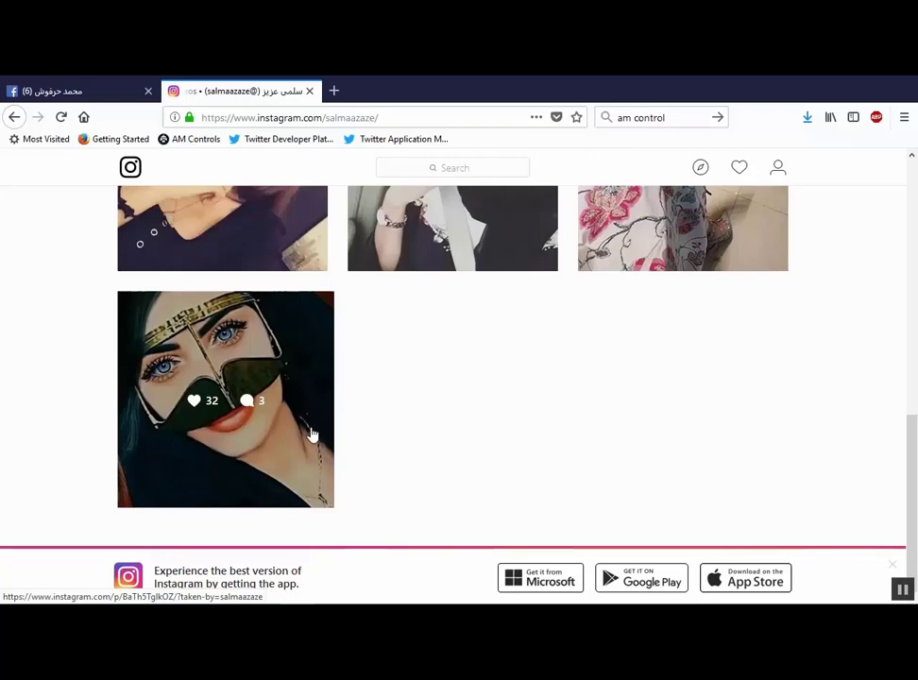
pyautogui.scroll(9, 321, 434)
pyautogui.scroll(2, 330, 433)
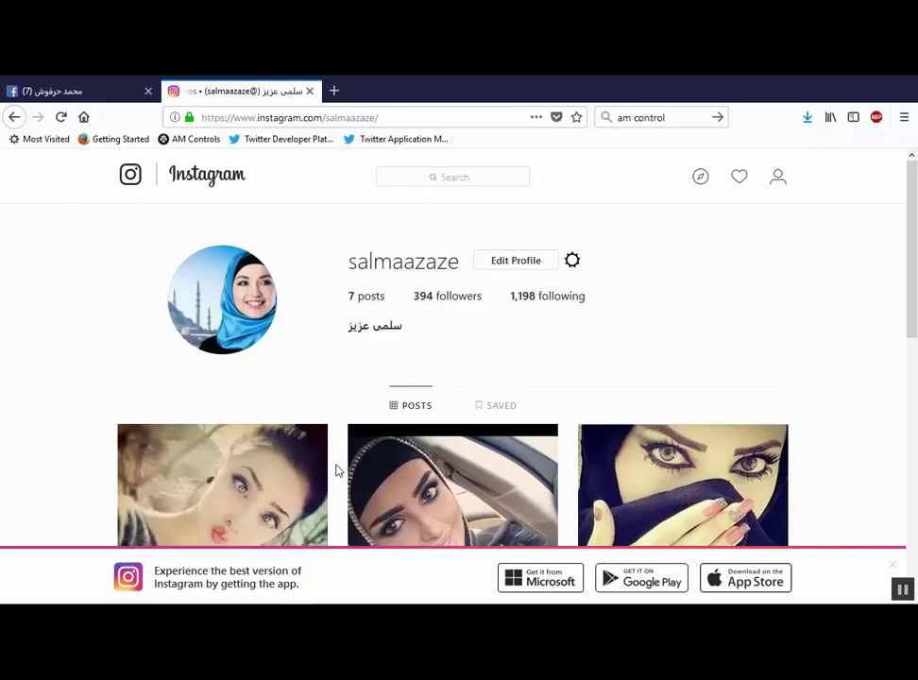
pyautogui.click(513, 418)
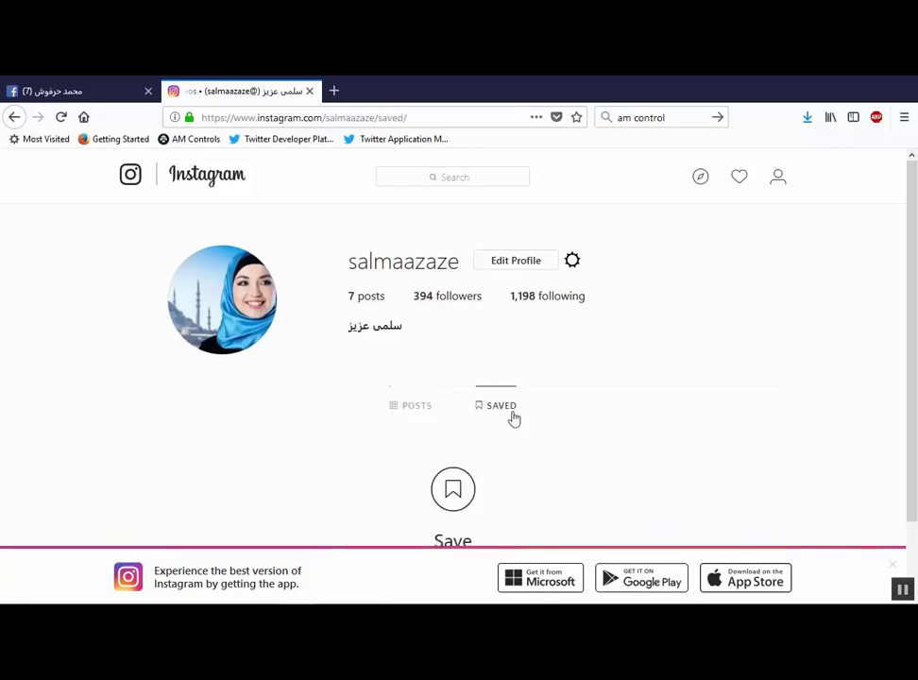
pyautogui.click(424, 410)
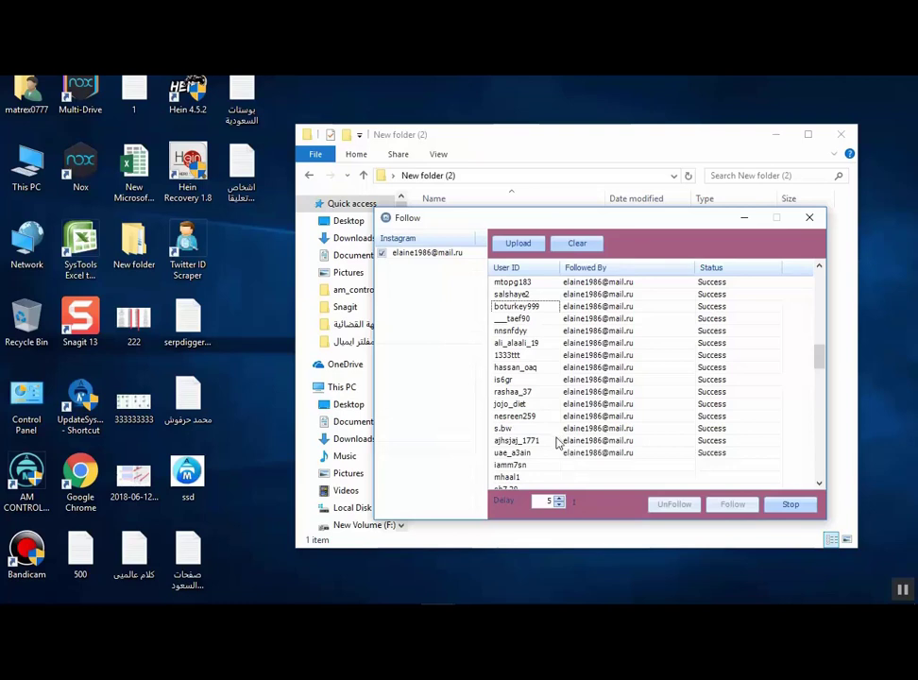
# Step: Check the Followed By and Status entries in the Follow list for the rows from uae_a3ain to sh7.29
pyautogui.scroll(-1, 567, 440)
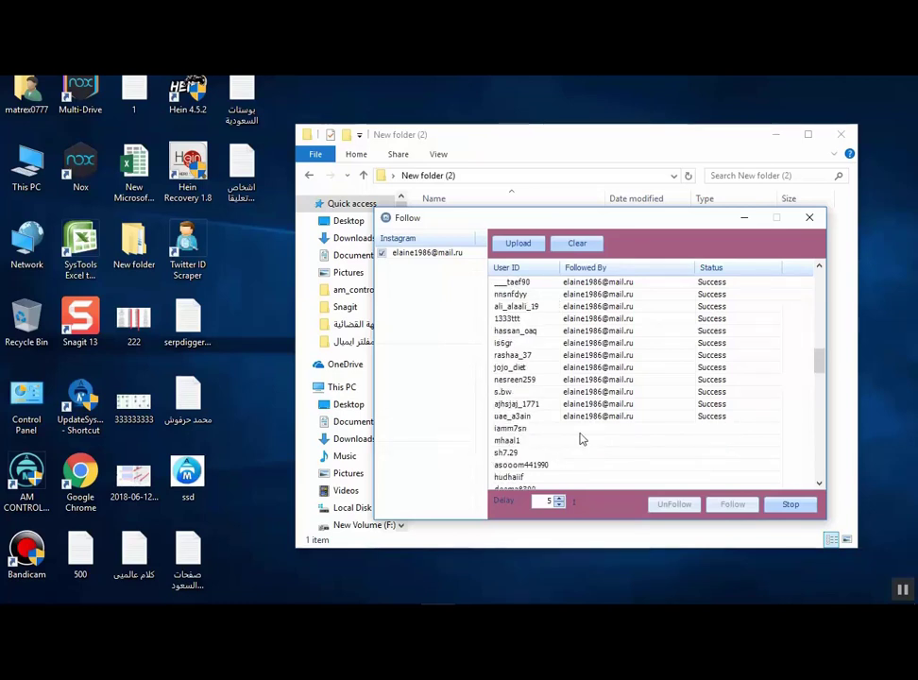
pyautogui.click(531, 416)
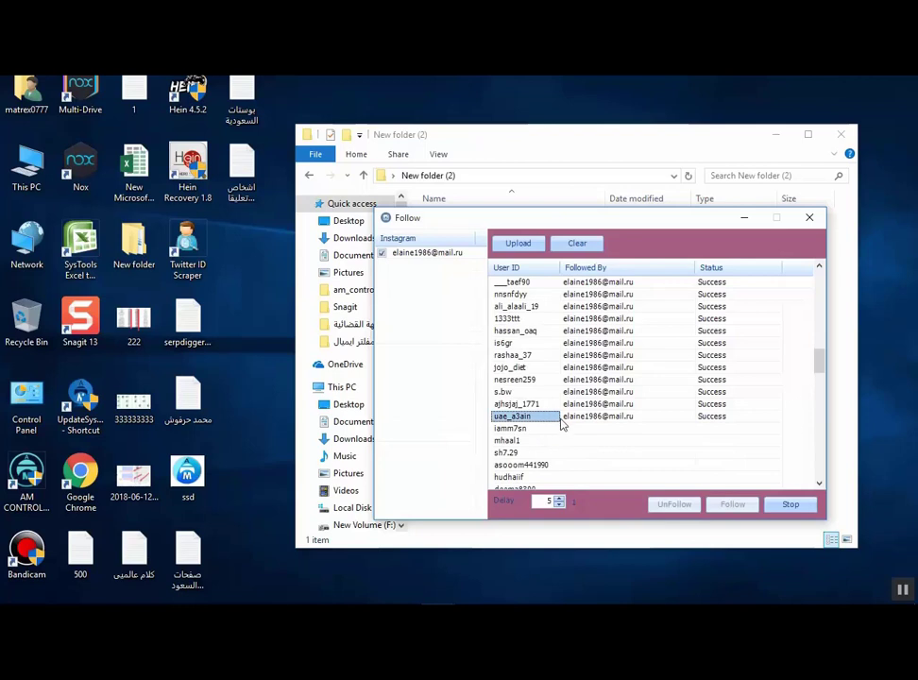
pyautogui.scroll(-1, 562, 425)
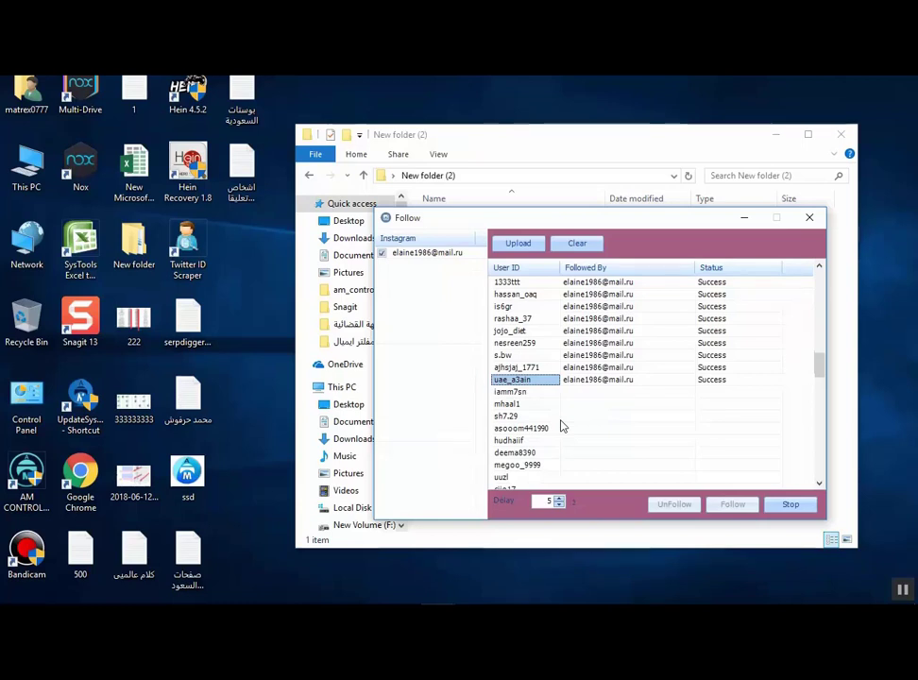
pyautogui.click(529, 393)
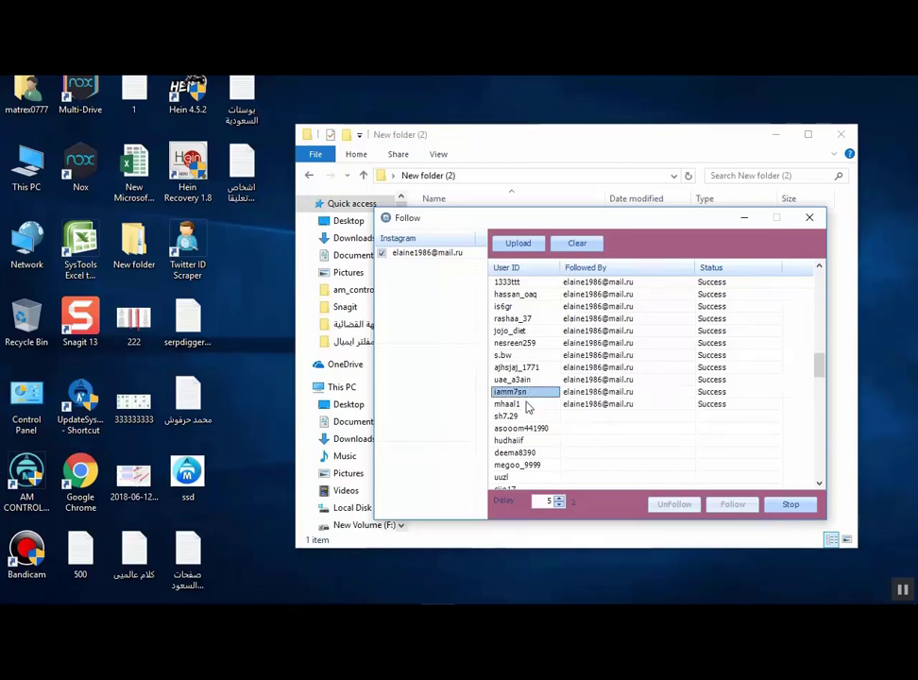
pyautogui.click(521, 406)
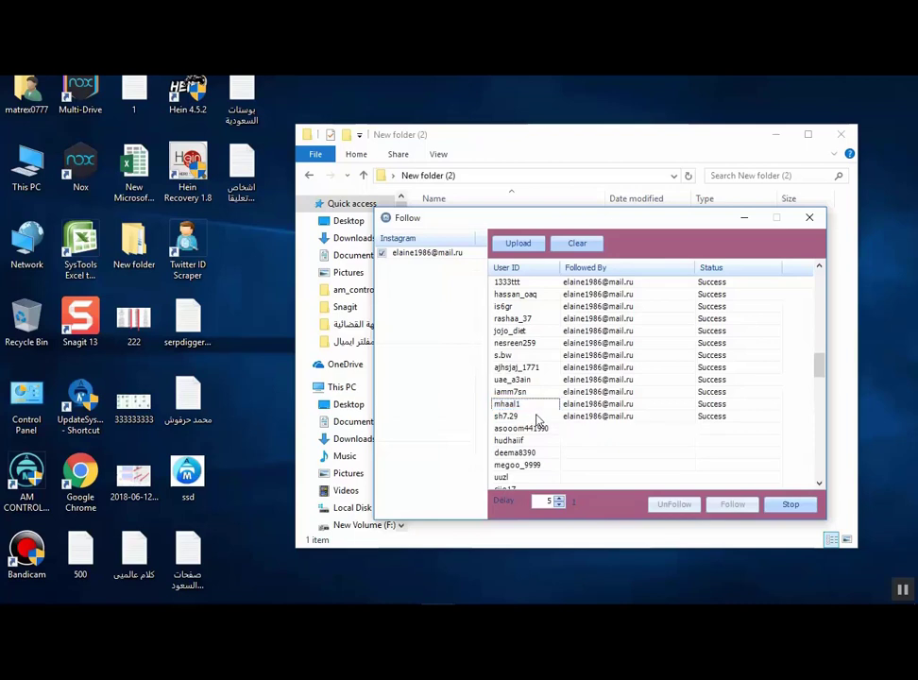
pyautogui.click(527, 417)
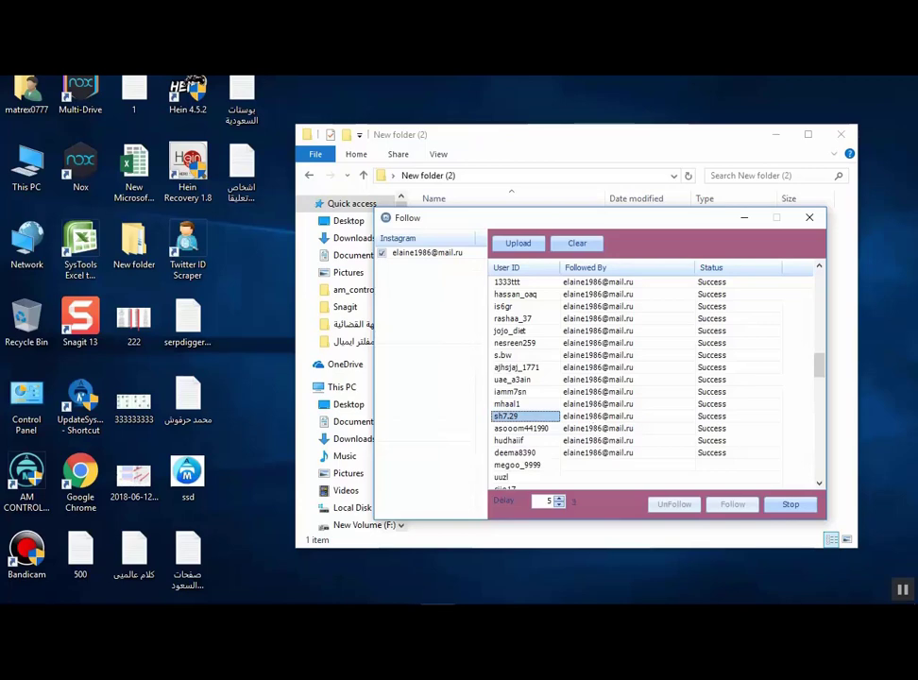
# Step: Open Favorite/UnFavorite in AM Instagram V3, move its window aside to view the like options, and close it
pyautogui.click(436, 625)
pyautogui.click(391, 538)
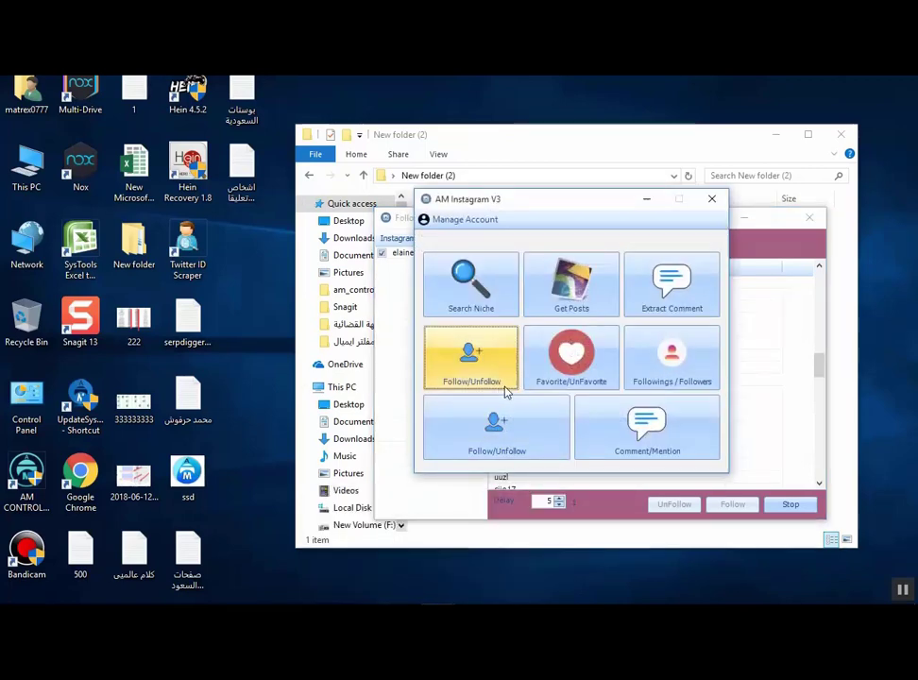
pyautogui.click(586, 380)
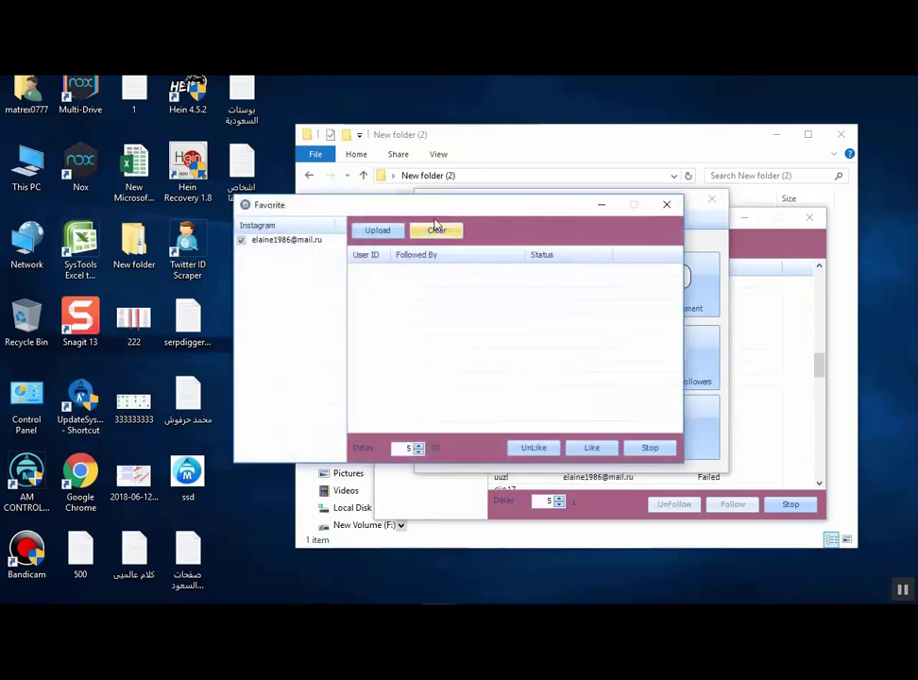
pyautogui.moveTo(426, 218); pyautogui.dragTo(232, 162)
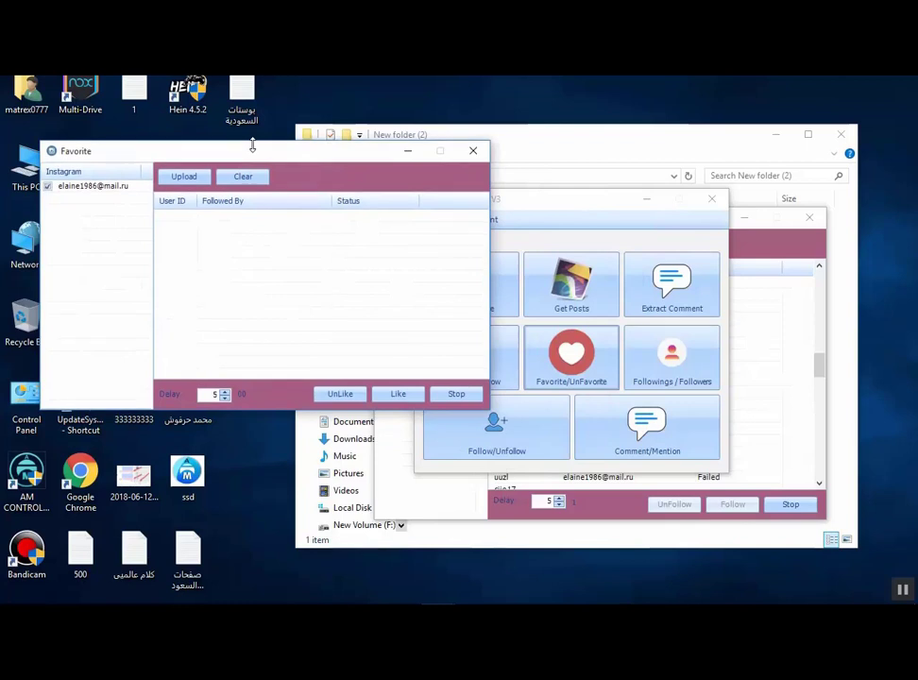
pyautogui.moveTo(246, 152); pyautogui.dragTo(259, 125)
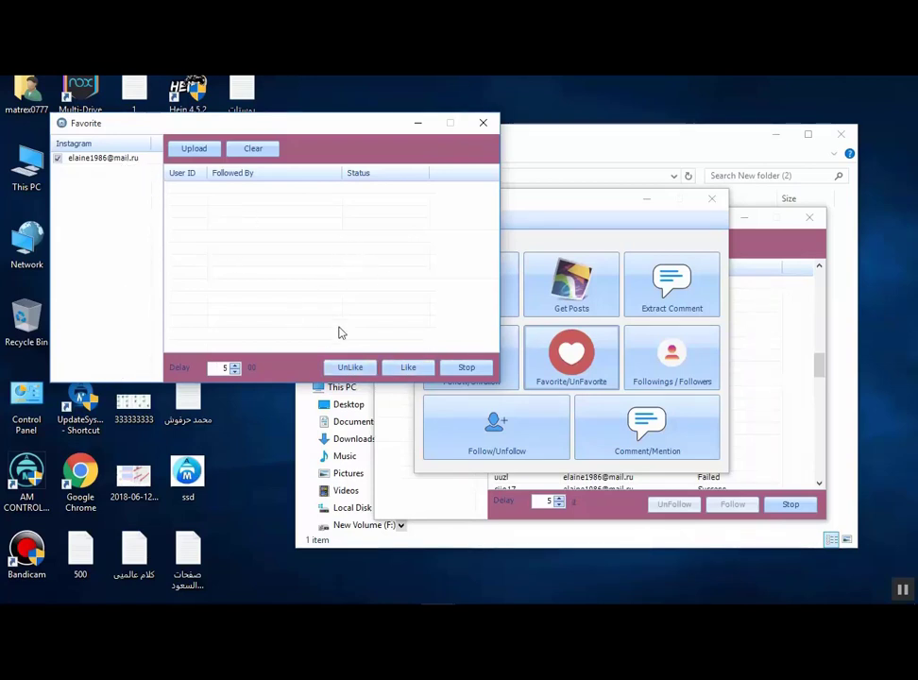
pyautogui.click(478, 131)
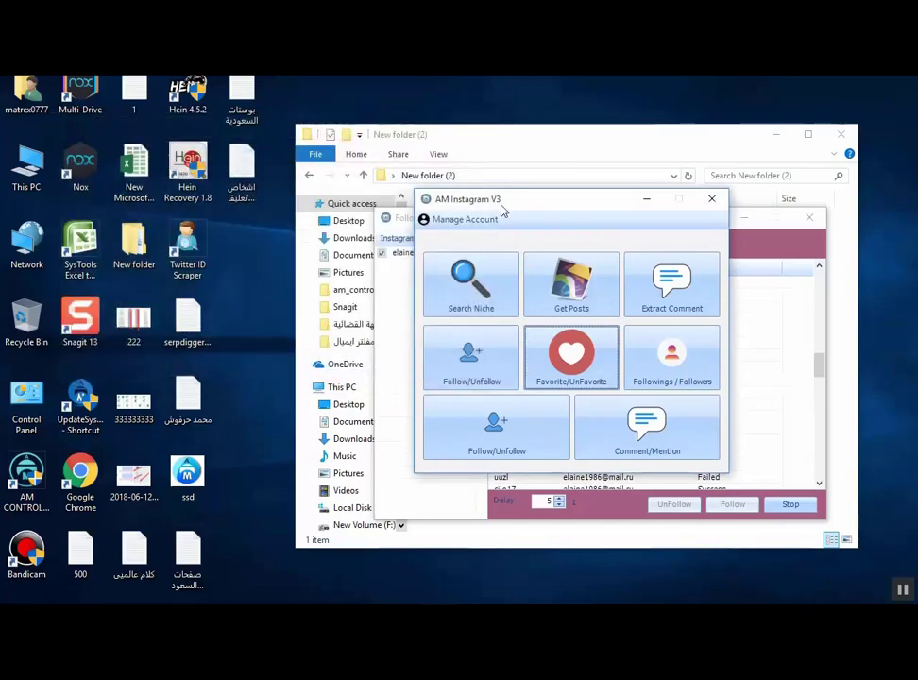
# Step: Open Followings / Followers and fill in its UserID with the username copied from the address of the browser's Instagram profile
pyautogui.click(668, 371)
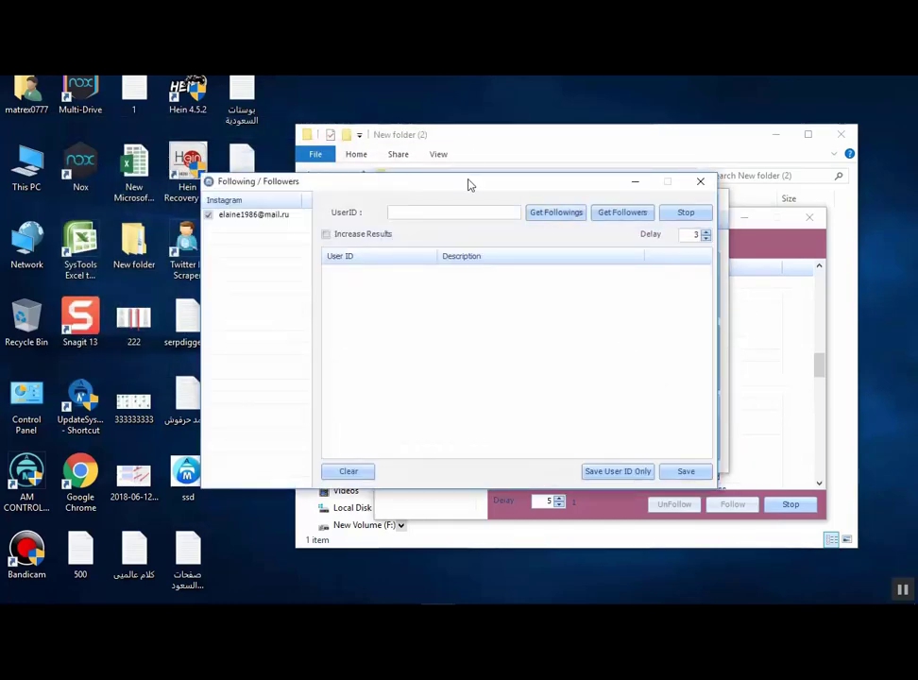
pyautogui.moveTo(467, 183); pyautogui.dragTo(371, 136)
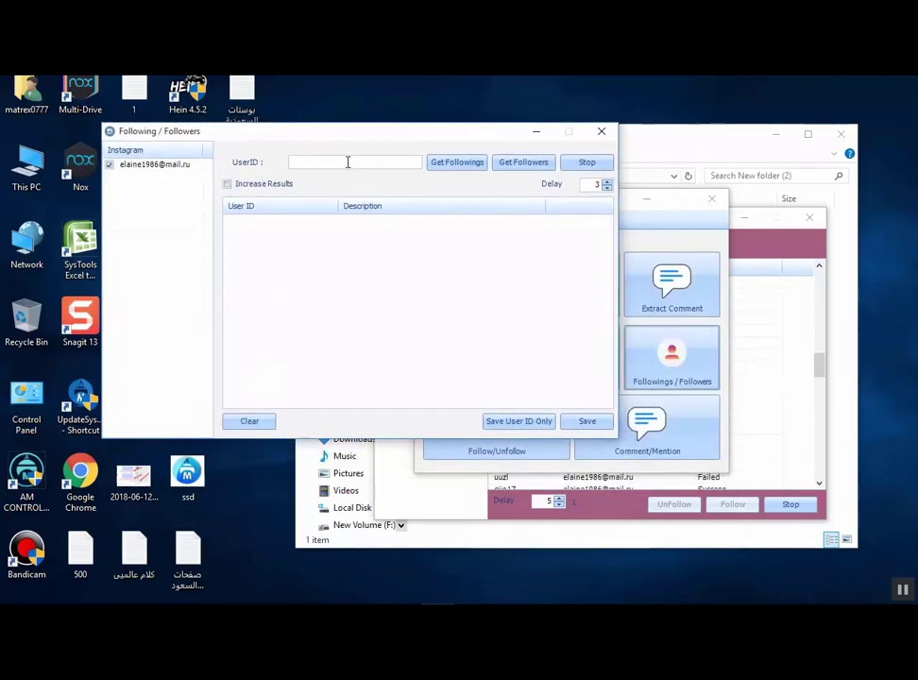
pyautogui.click(347, 163)
pyautogui.hotkey('alt', 'Tab')
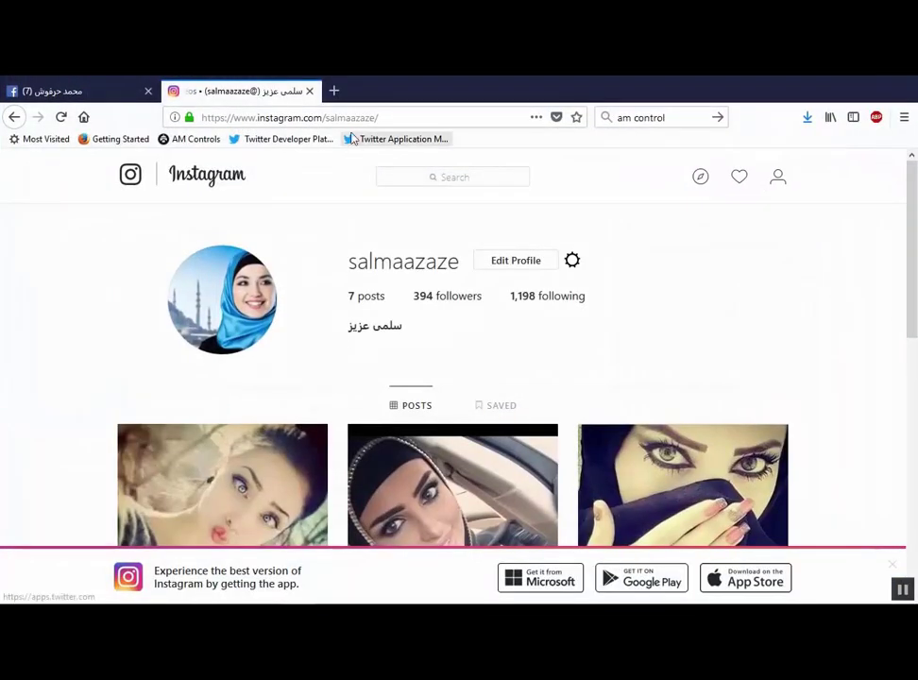
pyautogui.doubleClick(350, 118)
pyautogui.hotkey('ctrl', 'c')
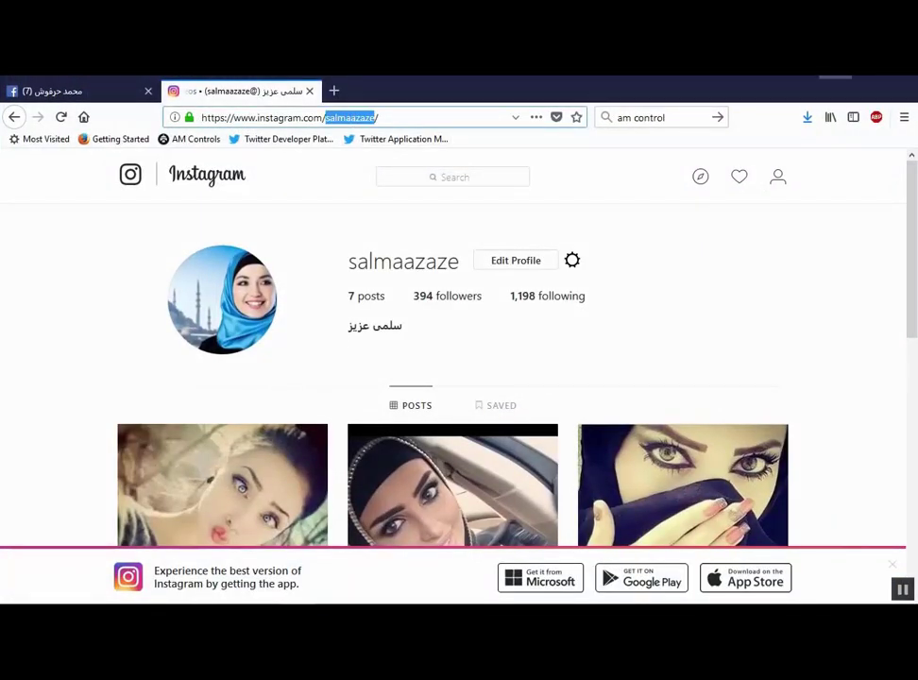
pyautogui.hotkey('alt', 'Tab')
pyautogui.hotkey('ctrl', 'v')
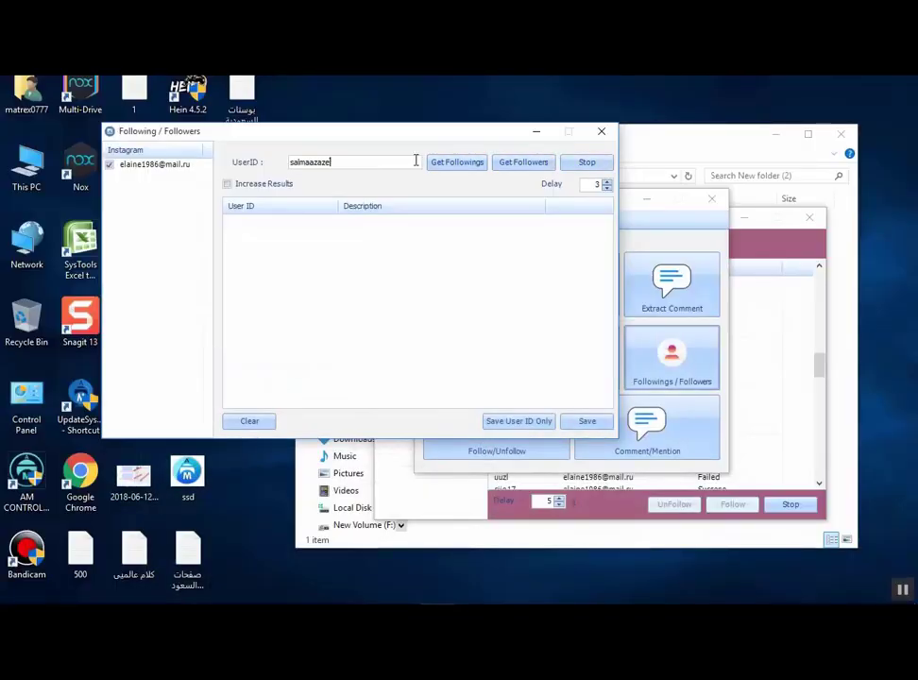
# Step: Get the entered user's followers with Increase Results left off, and bring the Following / Followers window to the front
pyautogui.click(251, 186)
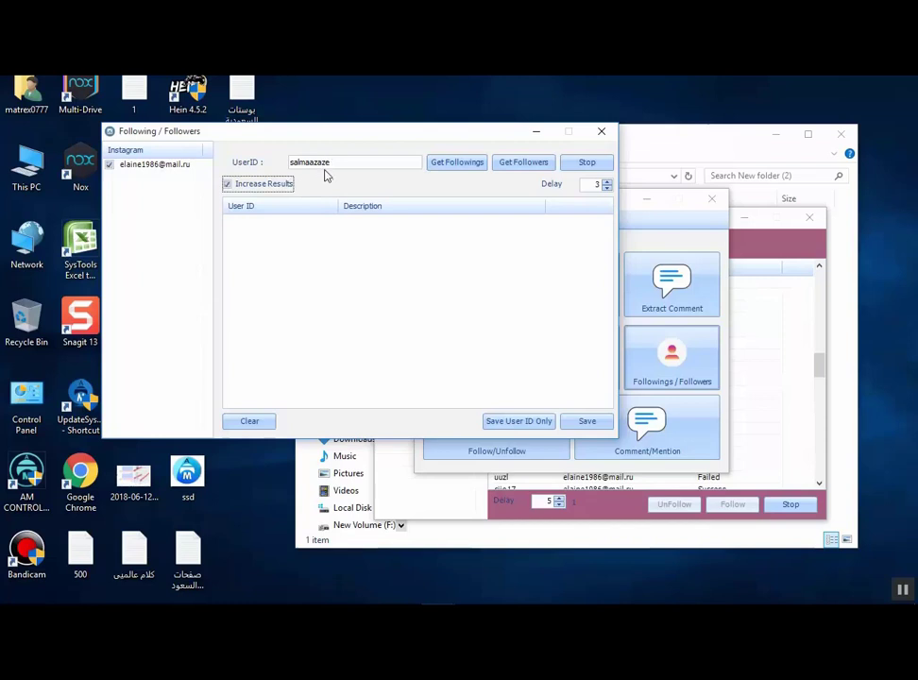
pyautogui.click(283, 183)
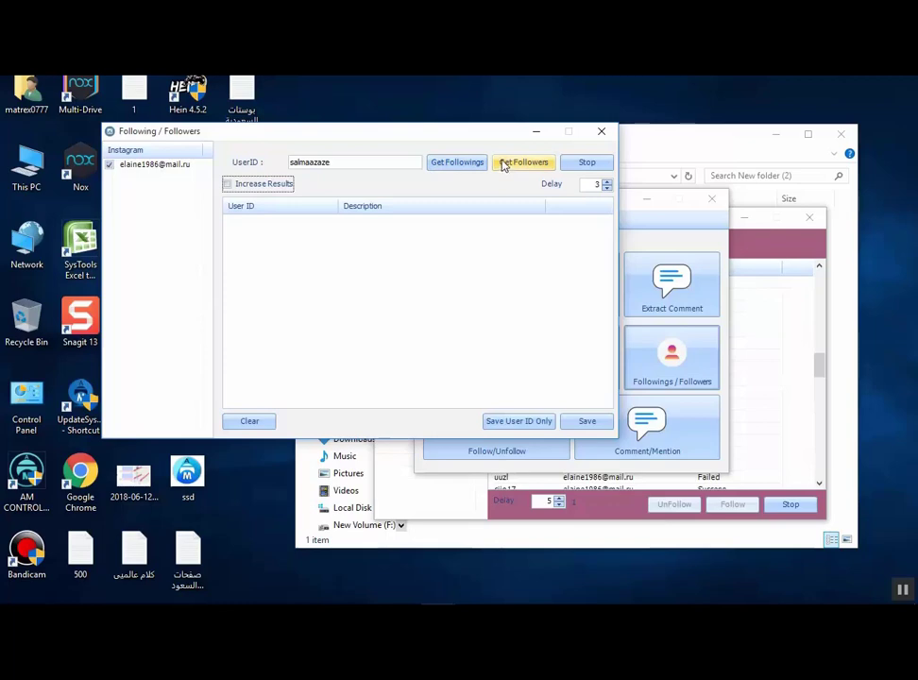
pyautogui.click(500, 164)
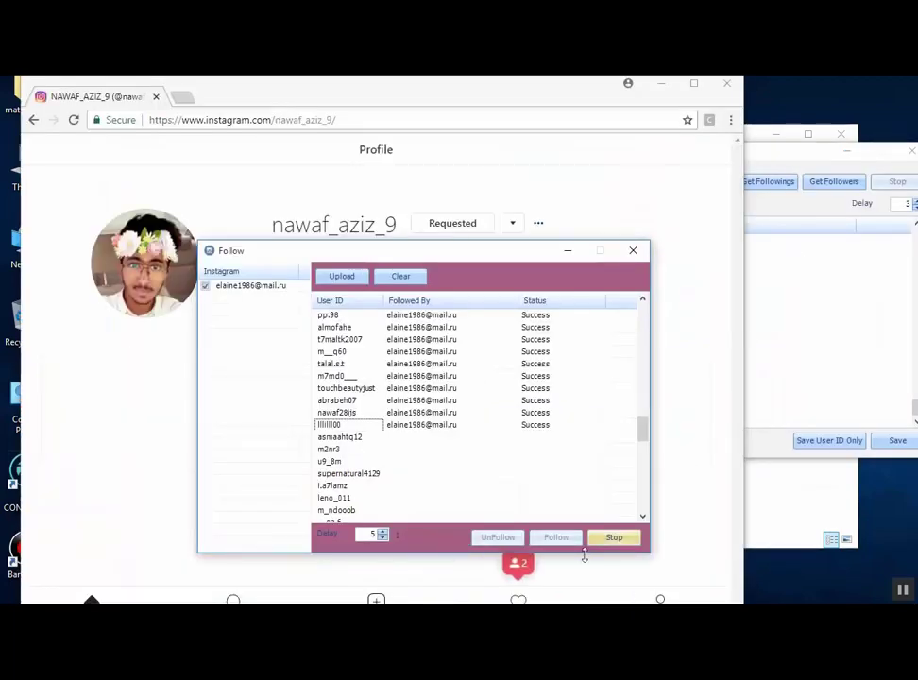
pyautogui.moveTo(359, 604)
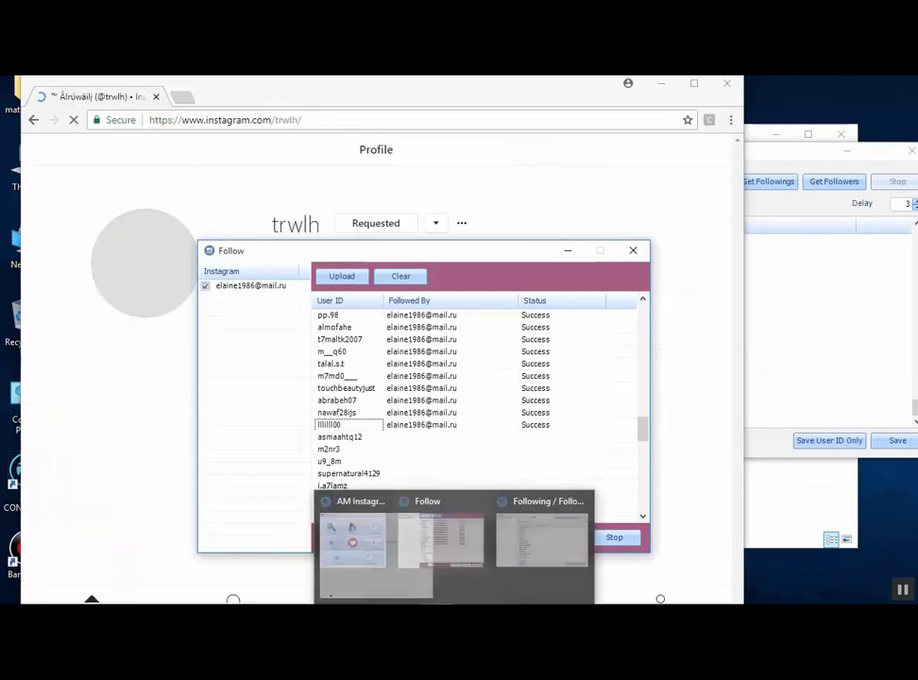
pyautogui.click(514, 578)
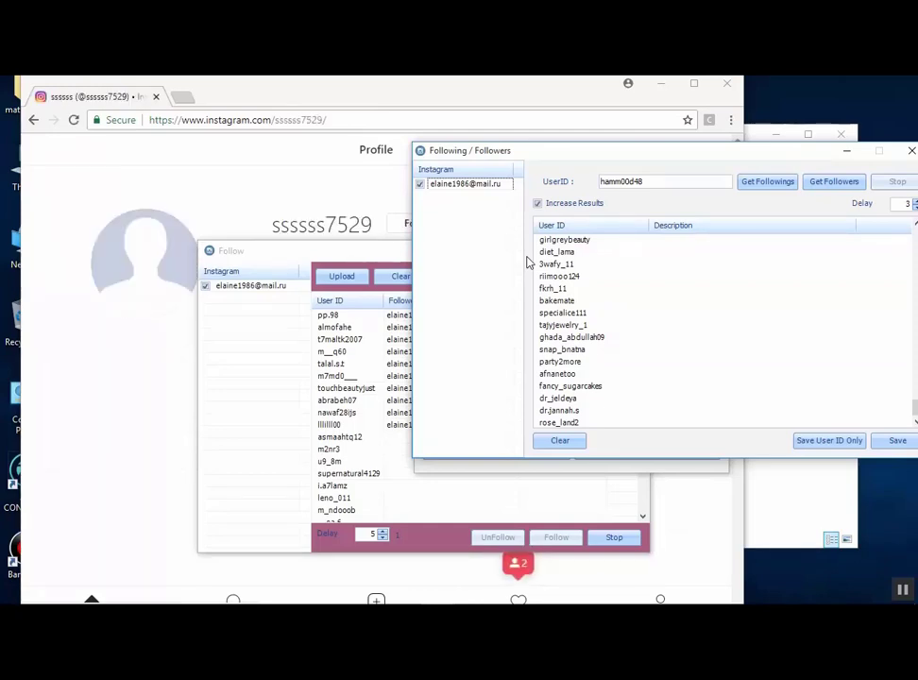
# Step: Return to the AM Instagram V3 main window, view the Manage Accounts options, close them and move the main window aside
pyautogui.click(438, 619)
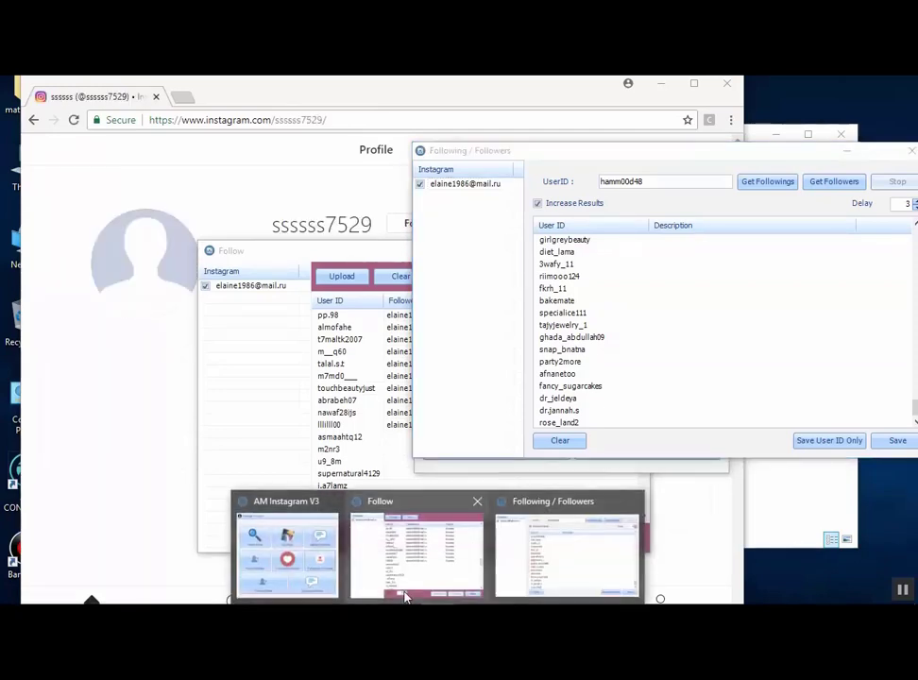
pyautogui.click(327, 557)
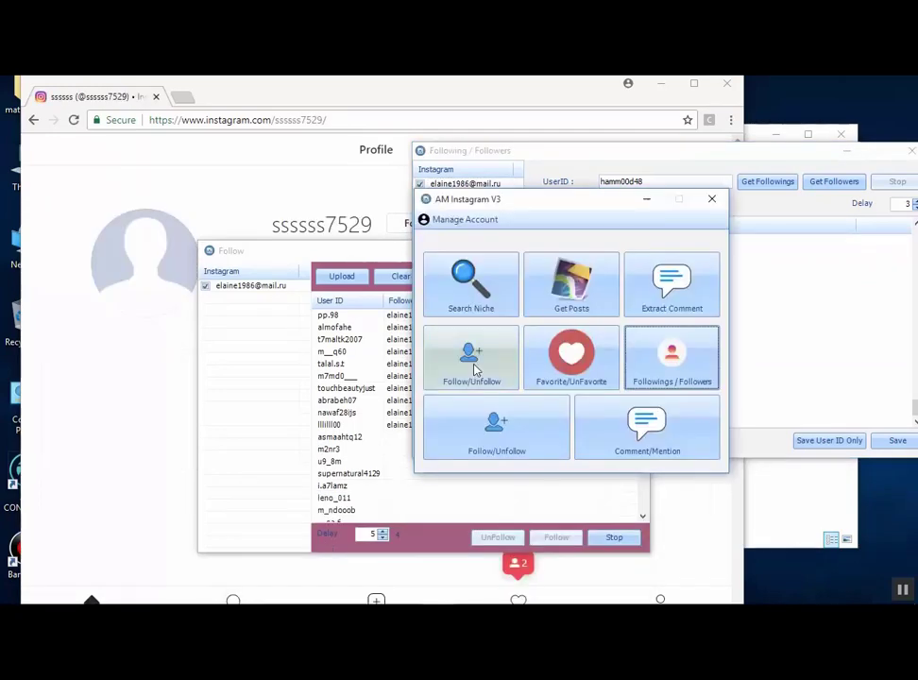
pyautogui.click(470, 220)
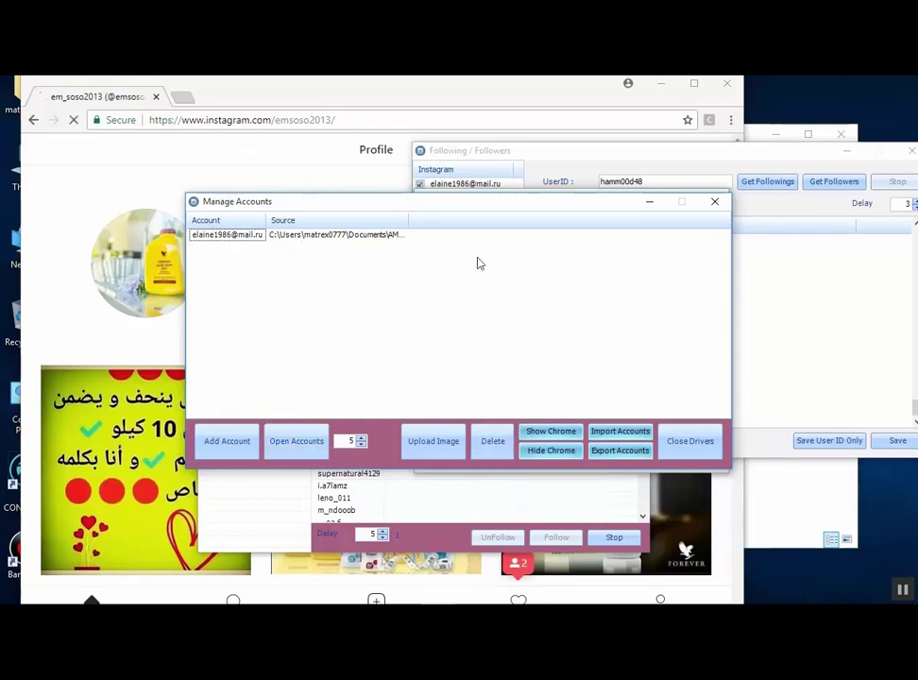
pyautogui.click(714, 202)
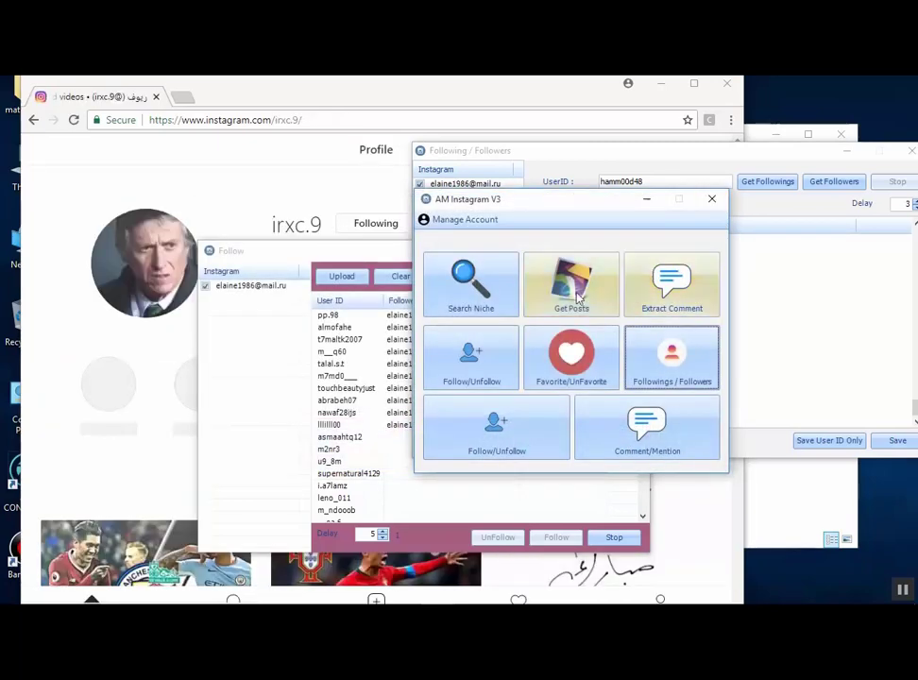
pyautogui.moveTo(572, 209); pyautogui.dragTo(398, 221)
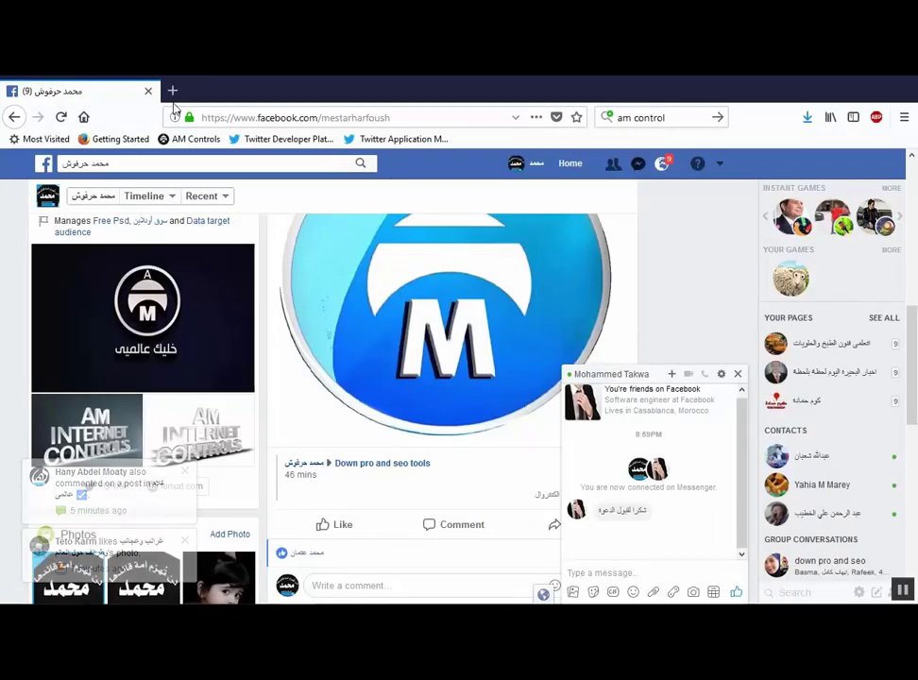
# Step: Open Instagram in a new browser tab and go from its terms page to the instagram.com home page
pyautogui.click(172, 92)
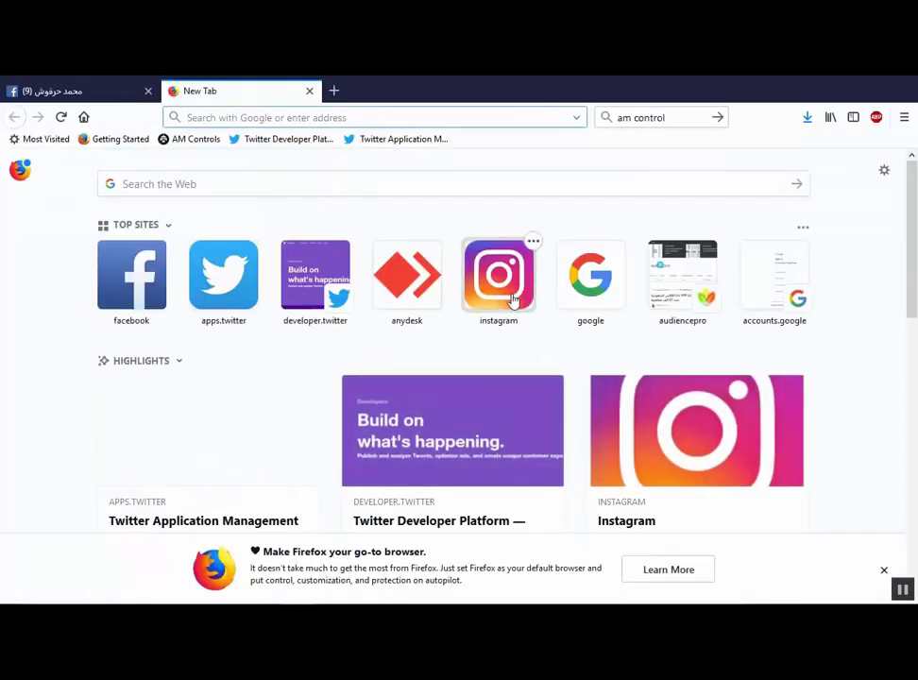
pyautogui.click(513, 300)
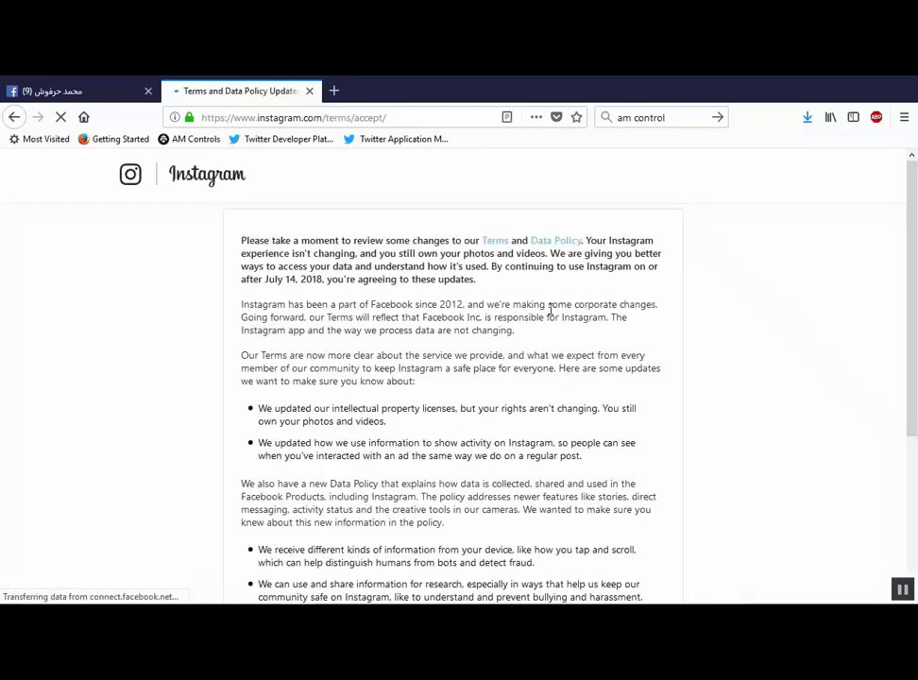
pyautogui.scroll(-3, 548, 375)
pyautogui.scroll(-2, 549, 375)
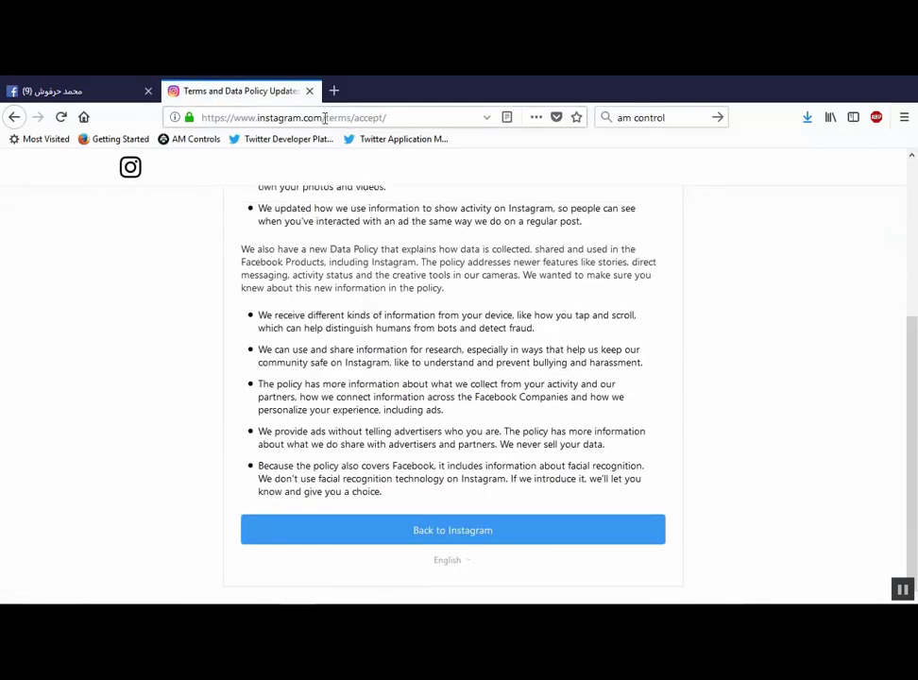
pyautogui.moveTo(323, 118); pyautogui.dragTo(418, 123)
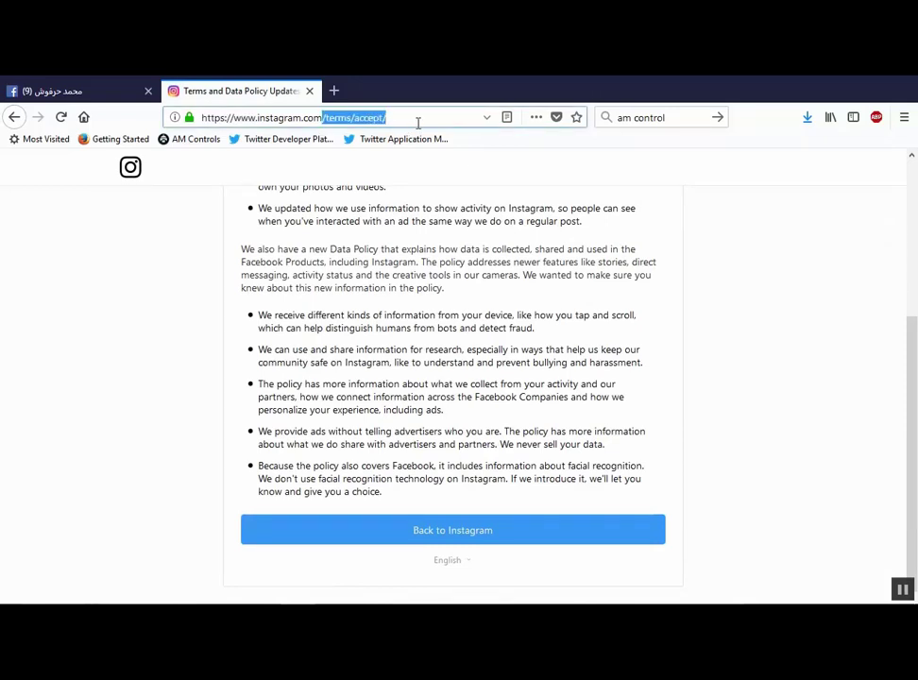
pyautogui.press('BackSpace')
pyautogui.press('Return')
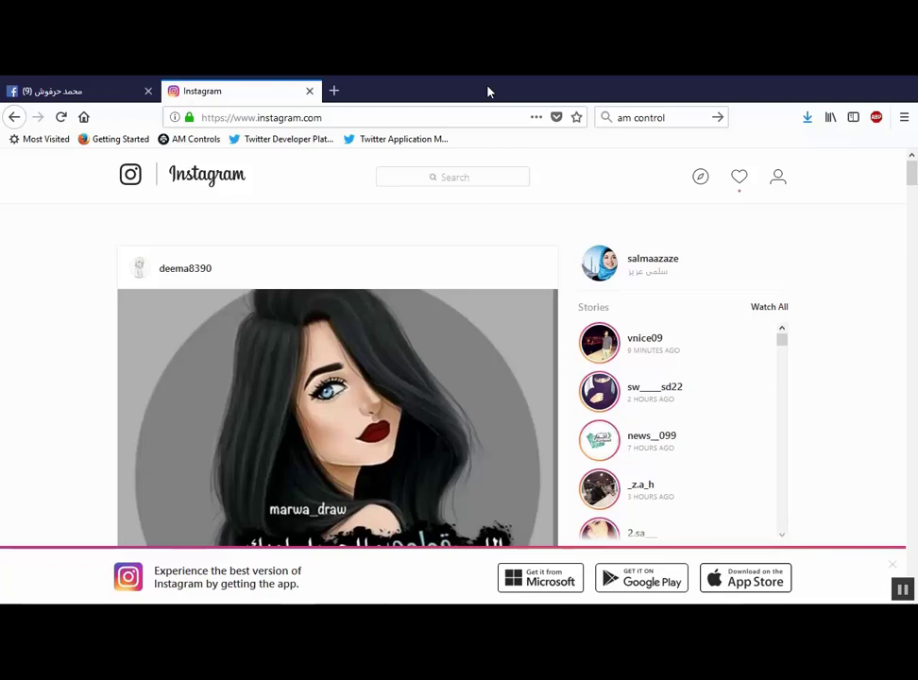
# Step: Check the new followers and likes in Instagram's activity notifications and close them
pyautogui.click(739, 175)
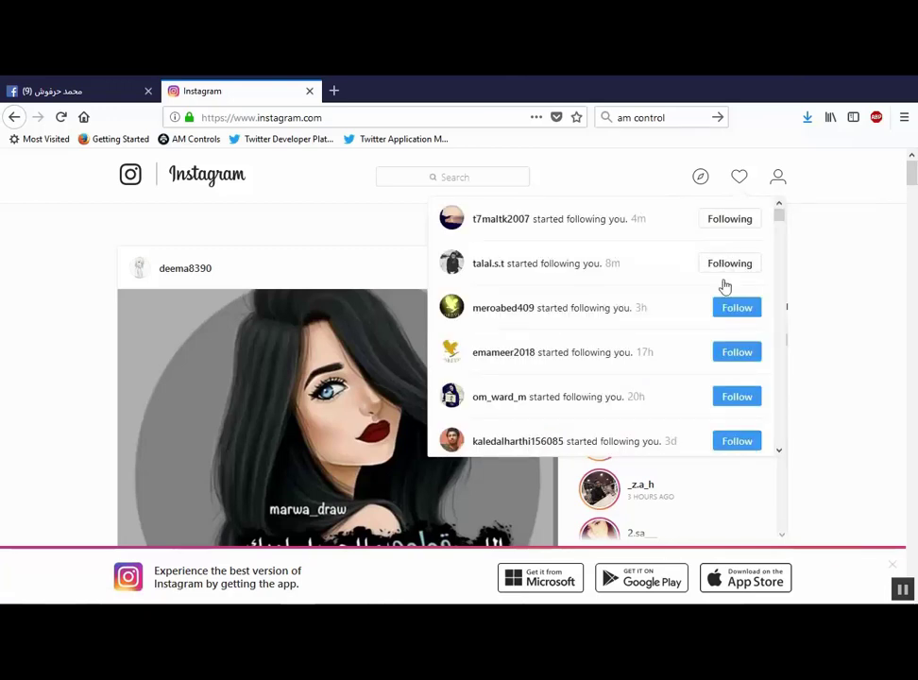
pyautogui.scroll(-3, 553, 351)
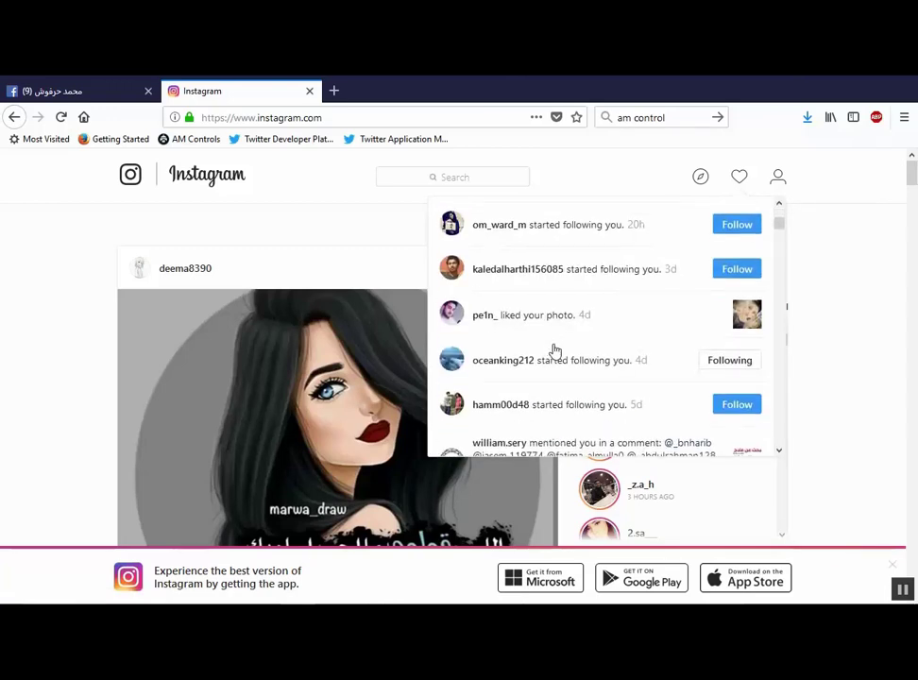
pyautogui.scroll(3, 558, 352)
pyautogui.click(830, 308)
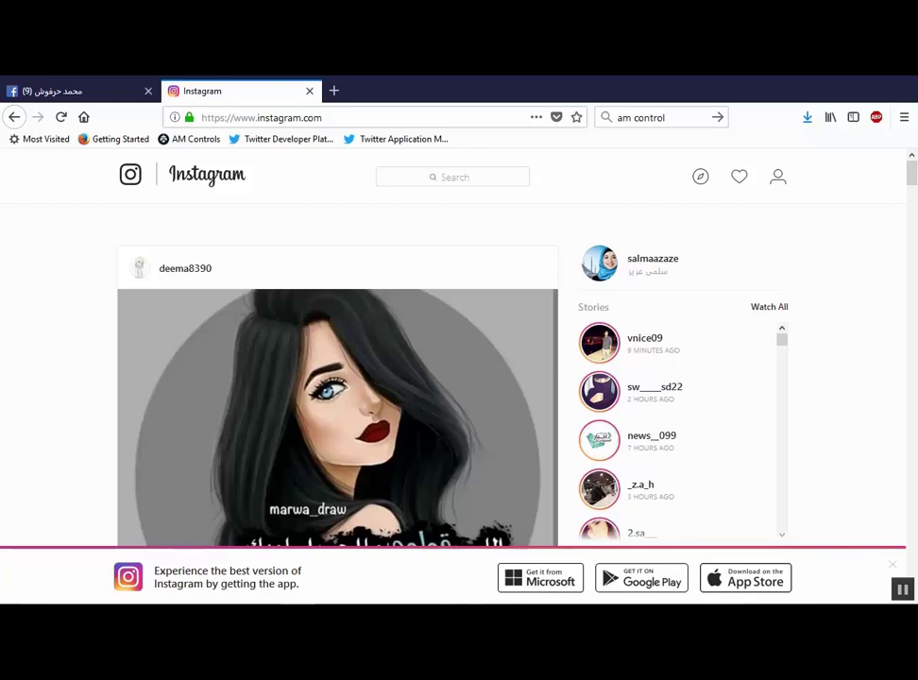
# Step: Bring AM Instagram V3 to the front and view the delay and Unfollow Every settings of the combined Follow/Unfollow tool
pyautogui.click(322, 547)
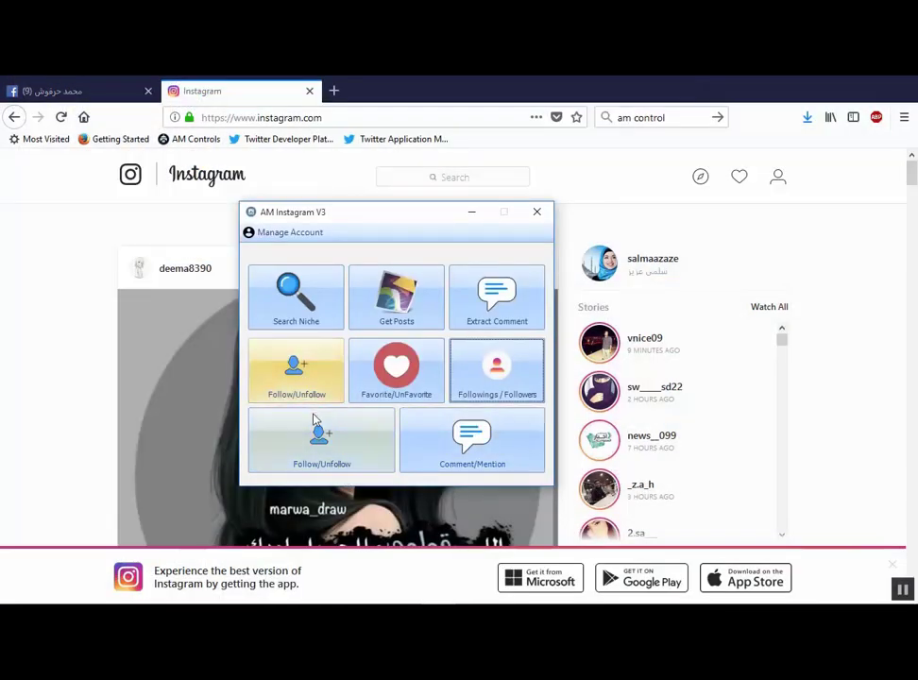
pyautogui.click(325, 459)
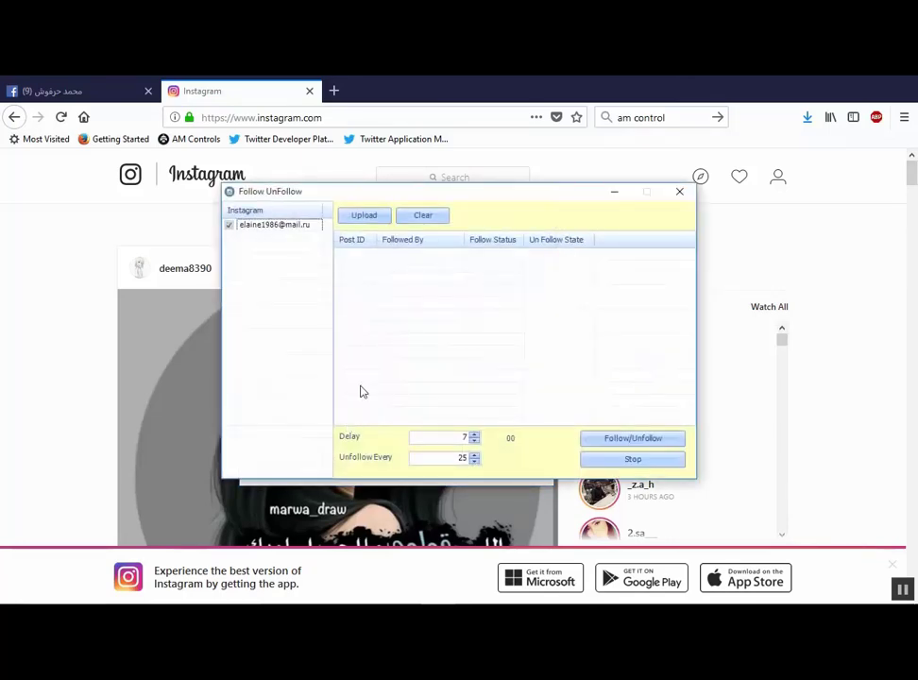
# Step: Open Comment/Mention, reposition its window, and look over the listed account and the Get My Posts limit
pyautogui.click(472, 440)
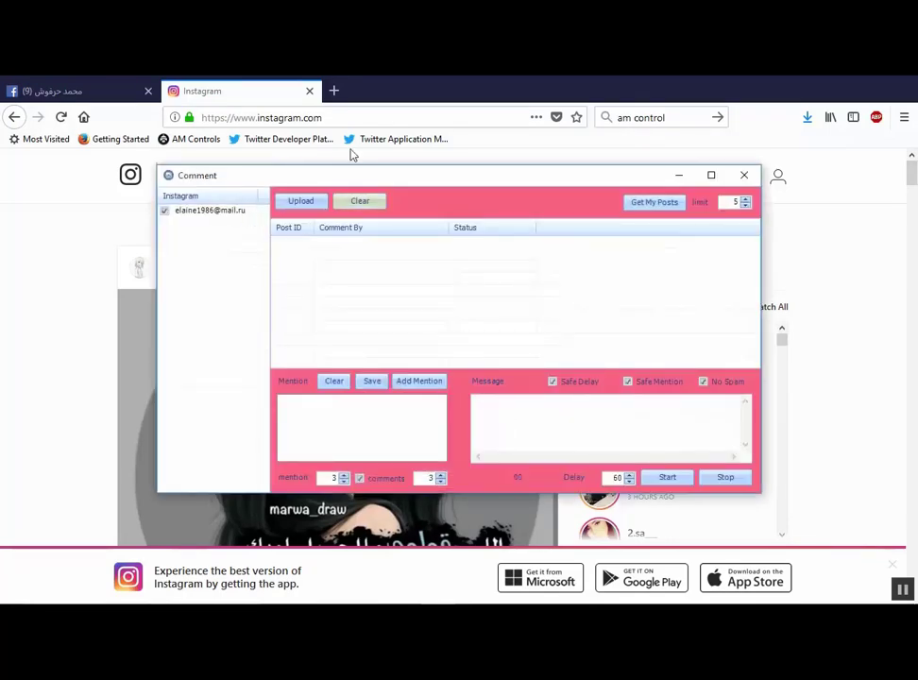
pyautogui.moveTo(377, 180); pyautogui.dragTo(443, 196)
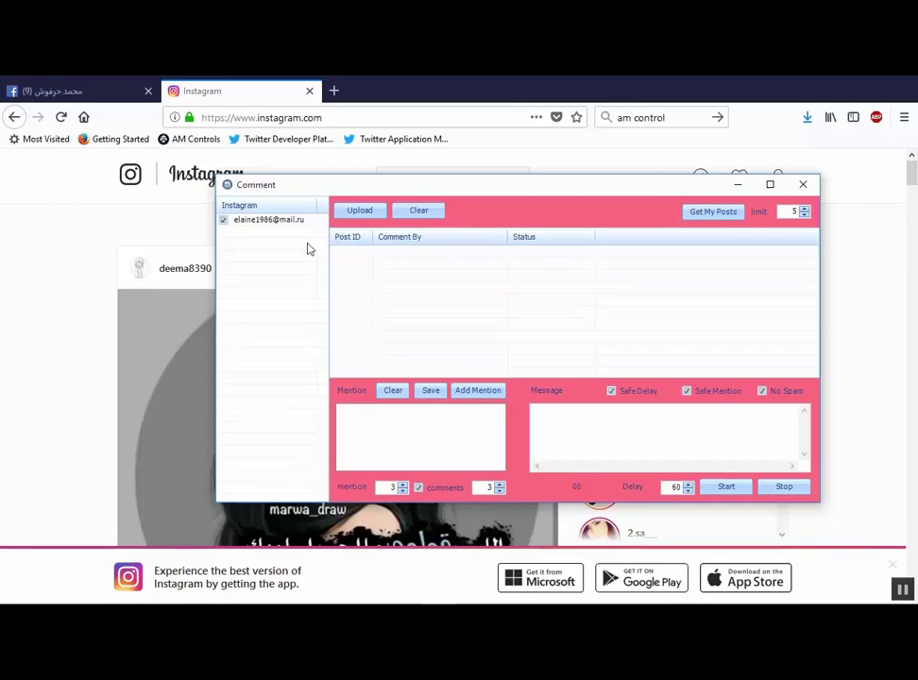
pyautogui.click(251, 223)
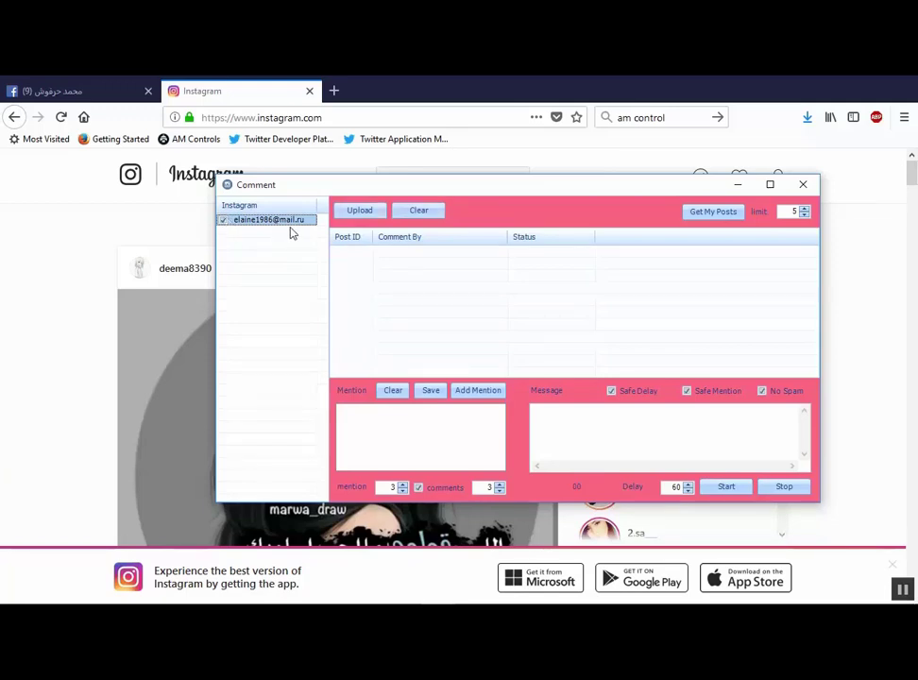
pyautogui.click(695, 213)
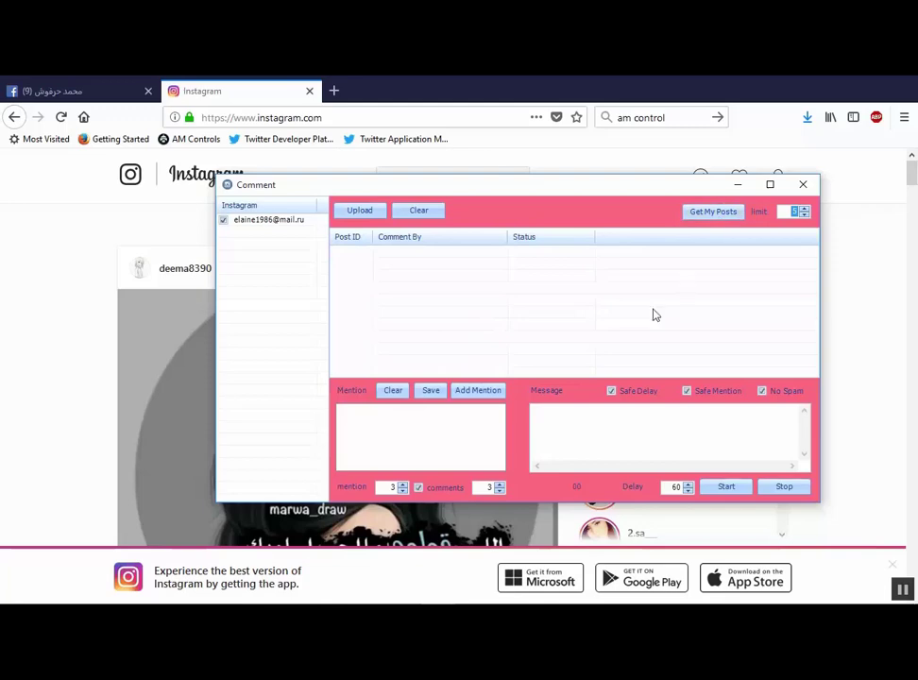
# Step: Open a photo post from the browser's Instagram profile and copy its post ID BaTh-GQF8VD from the address
pyautogui.click(201, 91)
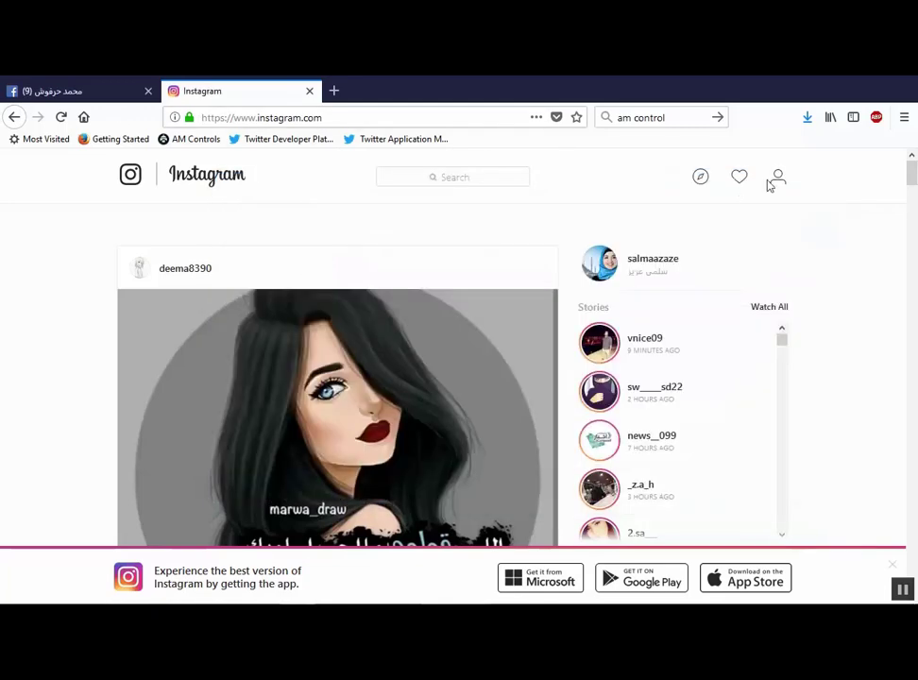
pyautogui.click(774, 179)
pyautogui.scroll(-3, 436, 334)
pyautogui.click(436, 334)
pyautogui.click(401, 117)
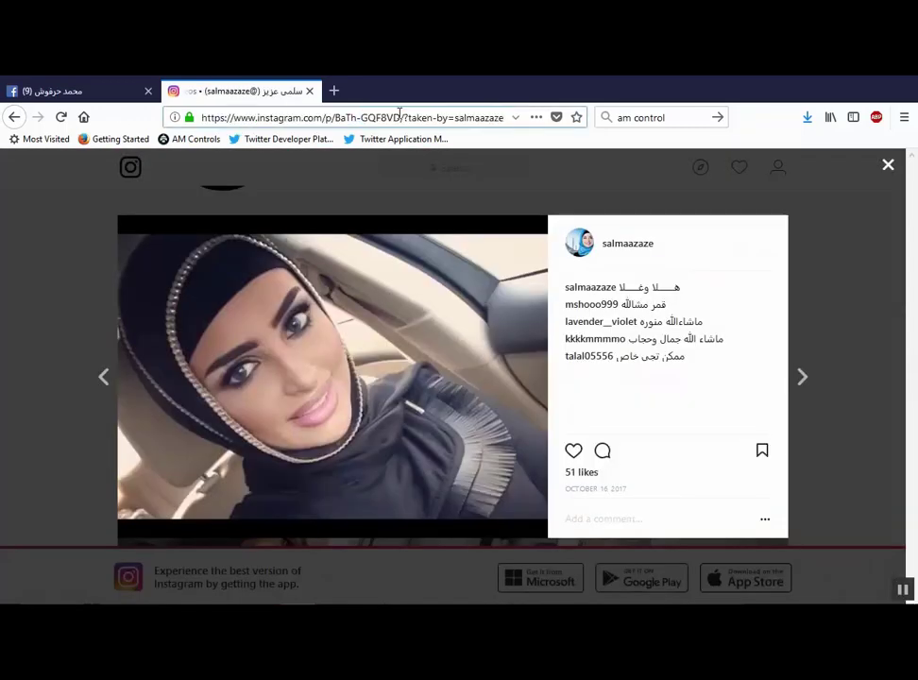
pyautogui.moveTo(400, 117); pyautogui.dragTo(335, 117)
pyautogui.rightClick(338, 118)
pyautogui.click(366, 160)
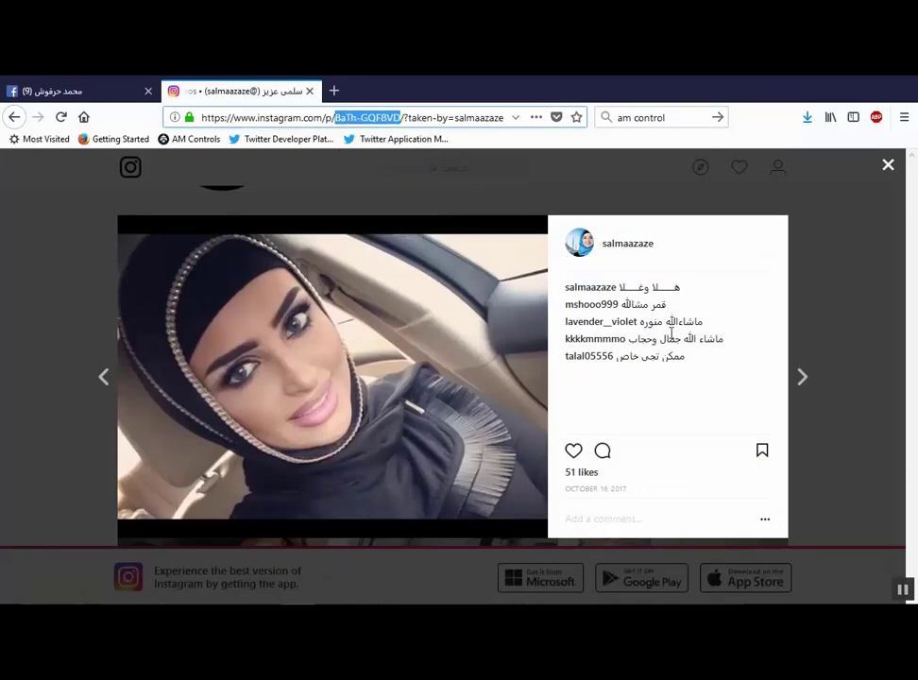
# Step: Create a new text document with the default name on the Desktop from the Comment window's upload dialog
pyautogui.click(317, 600)
pyautogui.click(359, 209)
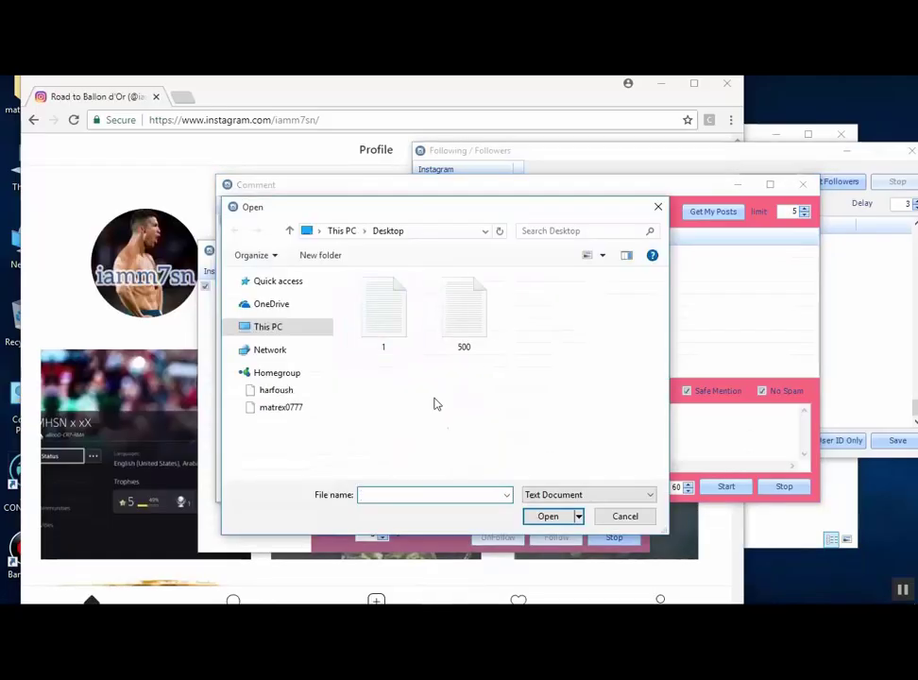
pyautogui.rightClick(522, 431)
pyautogui.moveTo(548, 396)
pyautogui.click(727, 492)
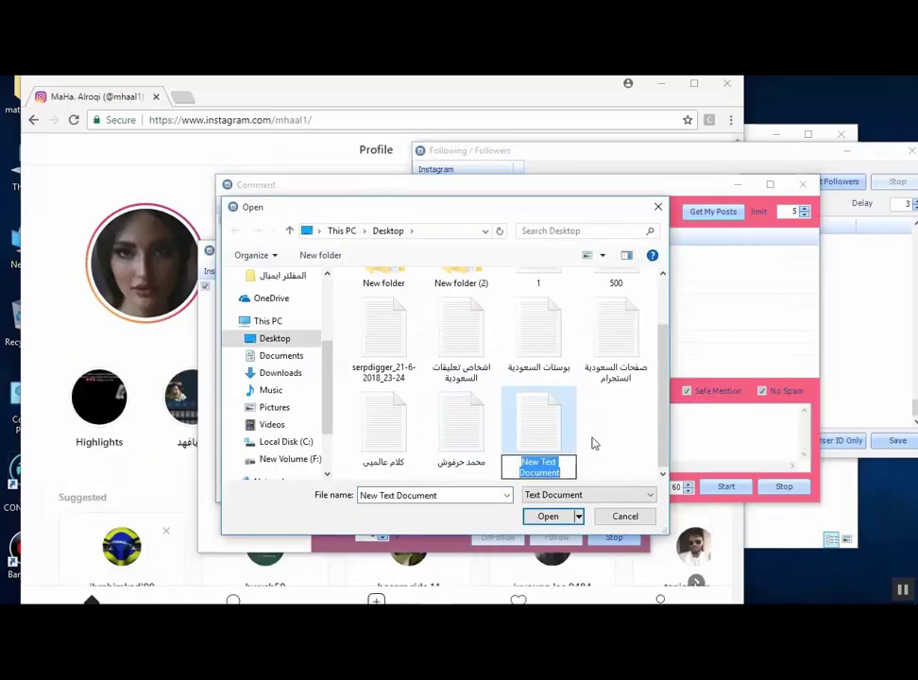
pyautogui.press('Escape')
# Step: Paste the copied post ID into the new text document, save and close it, and load the file into Comment's post list
pyautogui.press('Escape')
pyautogui.click(361, 211)
pyautogui.click(382, 330)
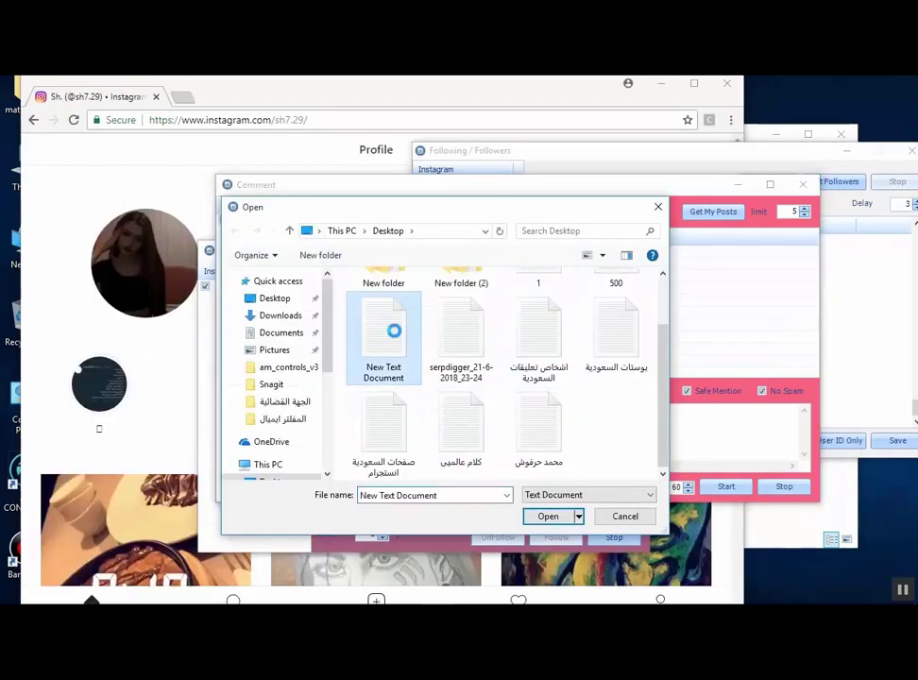
pyautogui.click(426, 347)
pyautogui.hotkey('ctrl', 'v')
pyautogui.click(420, 148)
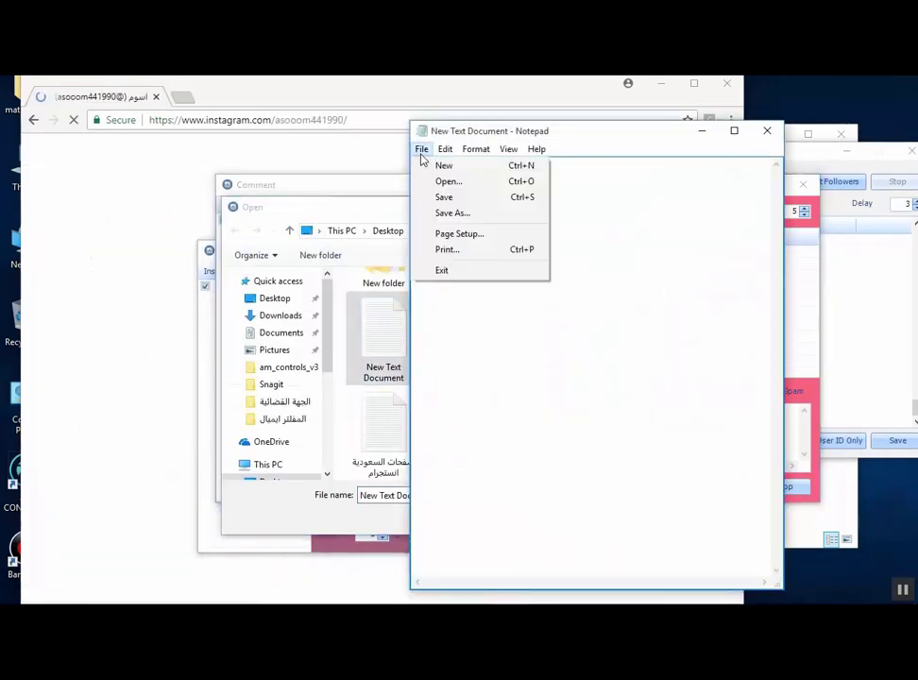
pyautogui.click(443, 196)
pyautogui.click(765, 138)
pyautogui.press('Return')
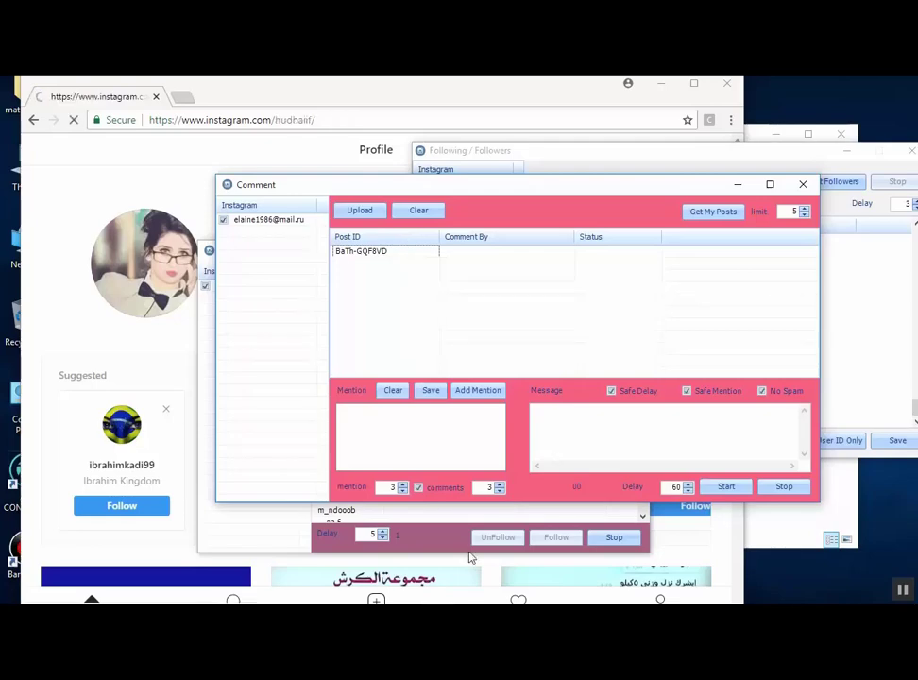
# Step: Open a new Following / Followers window, paste the username copied from the browser's Instagram profile as UserID, and enable Increase Results
pyautogui.click(201, 565)
pyautogui.click(498, 373)
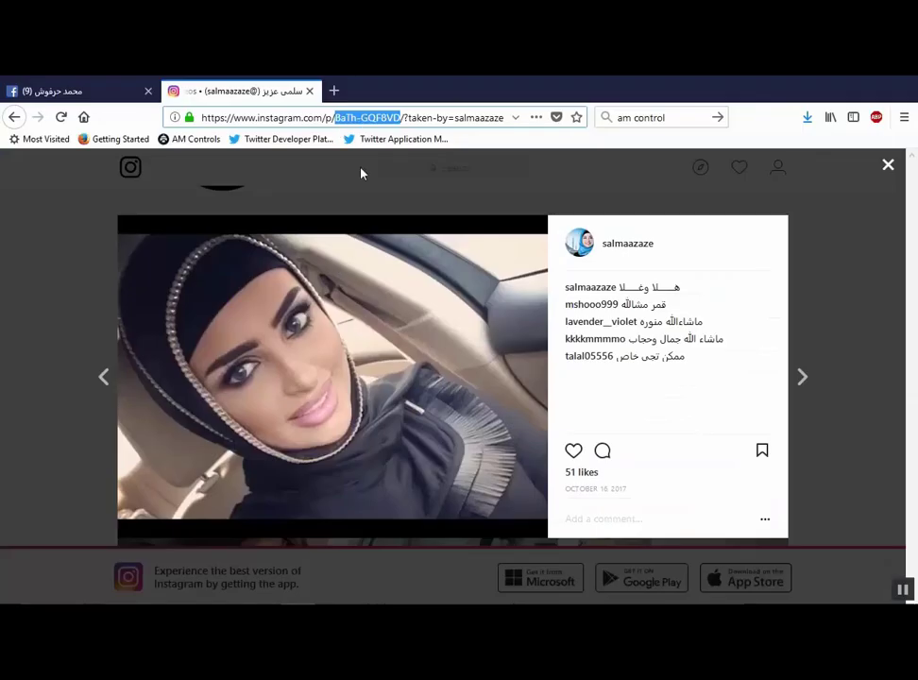
pyautogui.click(361, 173)
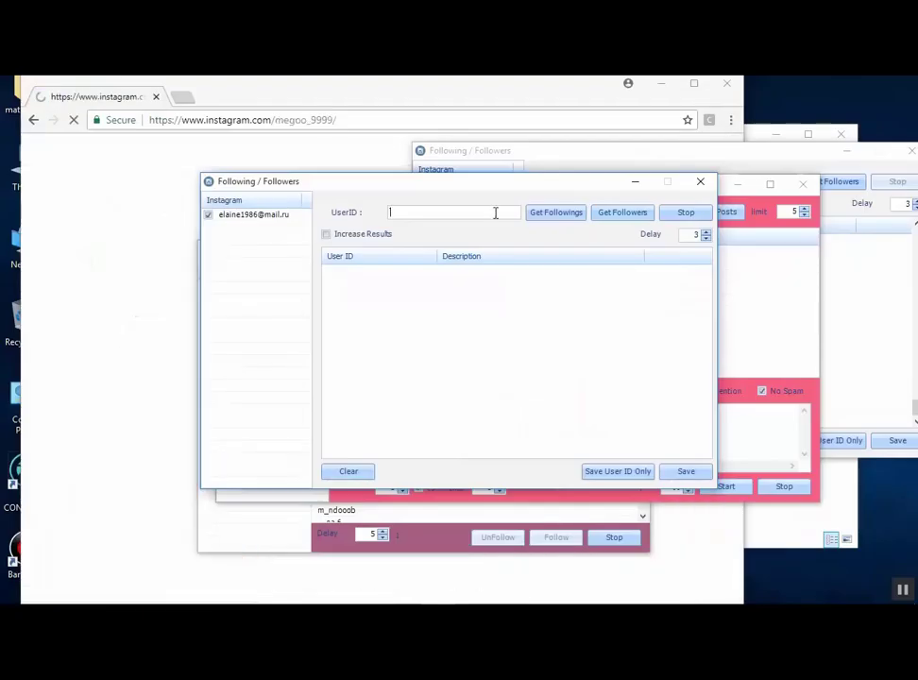
pyautogui.hotkey('ctrl', 'v')
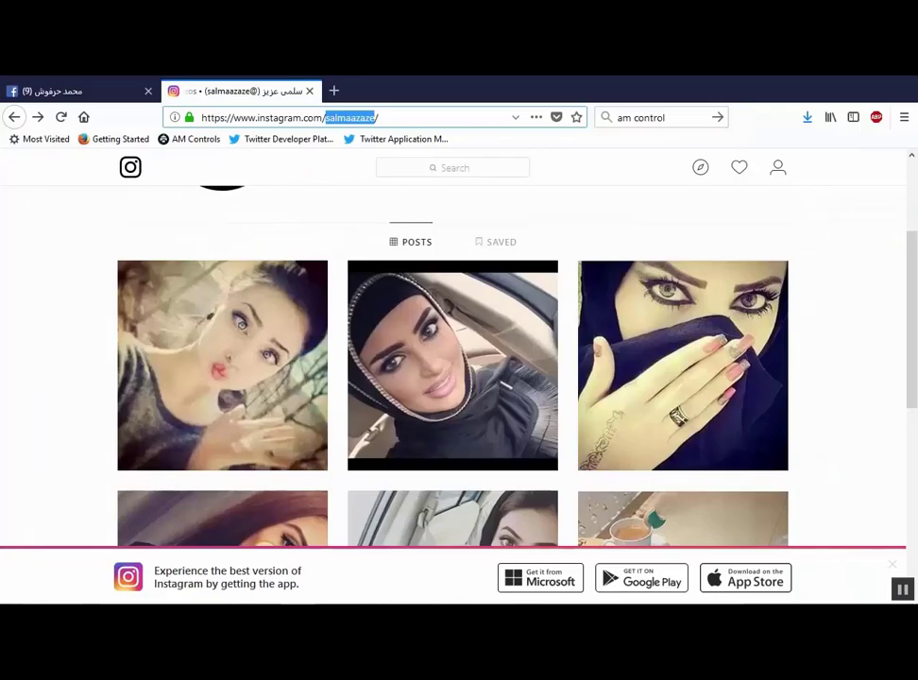
pyautogui.scroll(3, 408, 348)
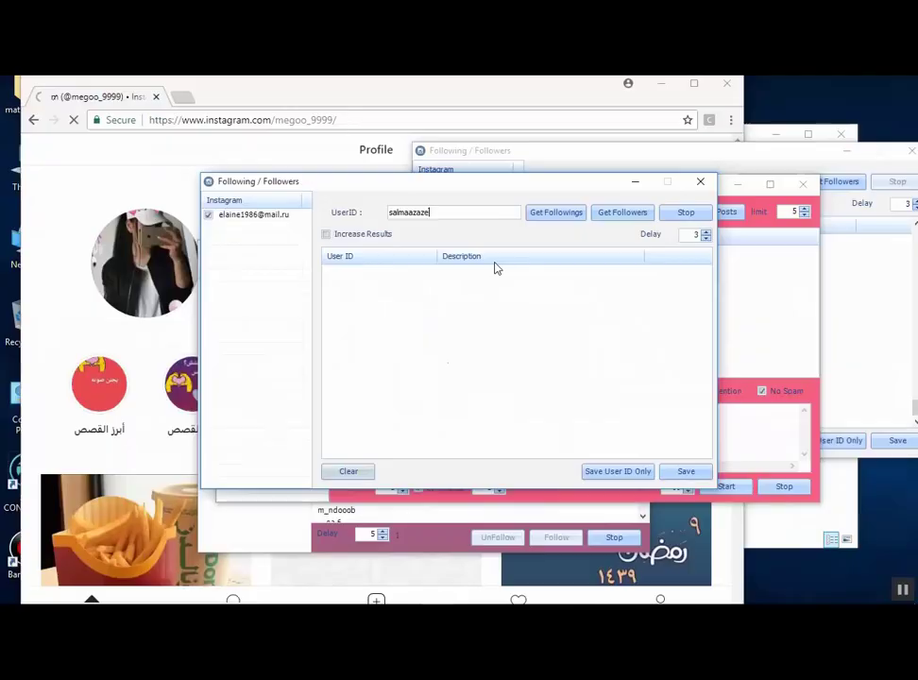
pyautogui.click(383, 235)
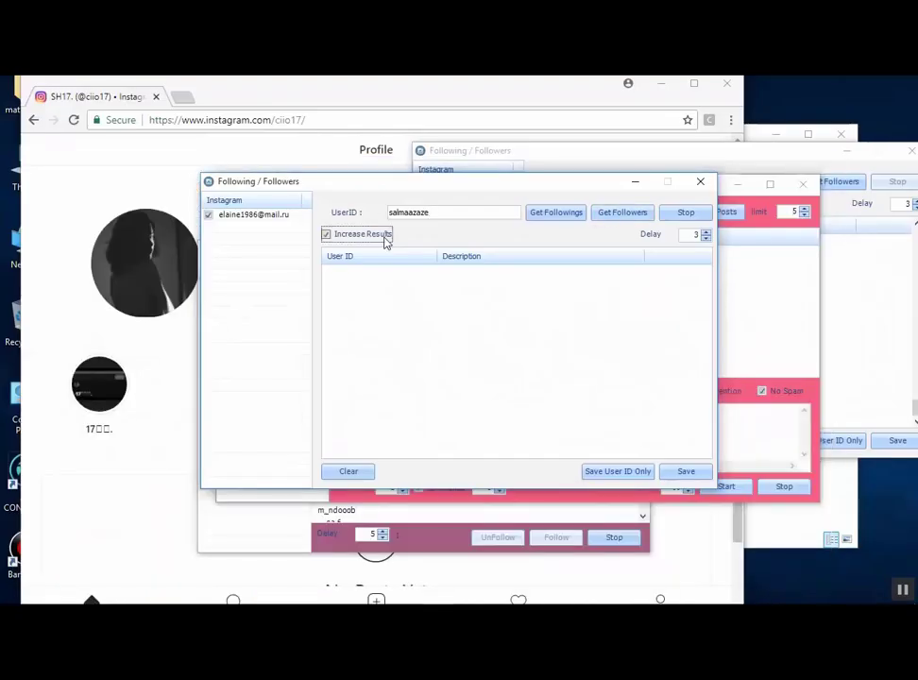
# Step: Stop the running Follow job and start getting the entered profile's followers, moving the Following / Followers window aside
pyautogui.click(620, 216)
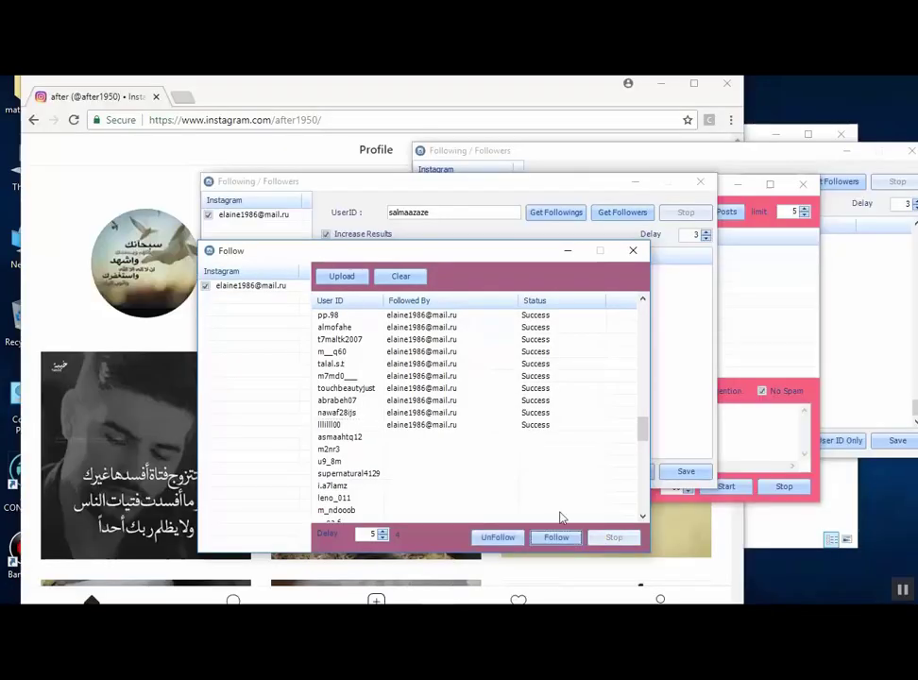
pyautogui.click(518, 188)
pyautogui.click(608, 213)
pyautogui.moveTo(429, 185); pyautogui.dragTo(597, 154)
# Step: Check the collected user IDs against the Followers list in the automated browser and stop the extraction
pyautogui.click(381, 97)
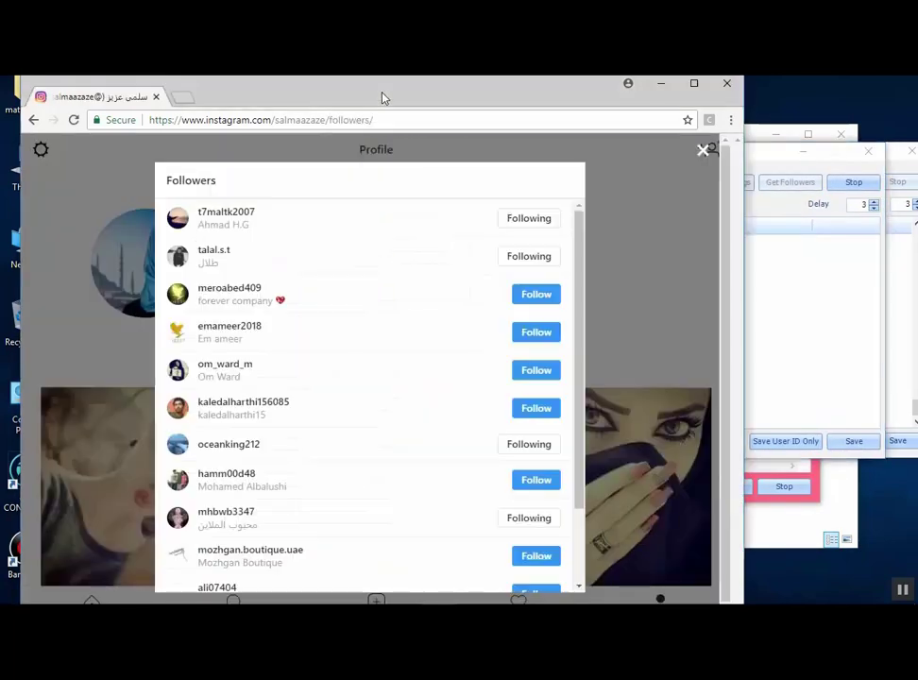
pyautogui.click(782, 293)
pyautogui.moveTo(444, 155); pyautogui.dragTo(463, 189)
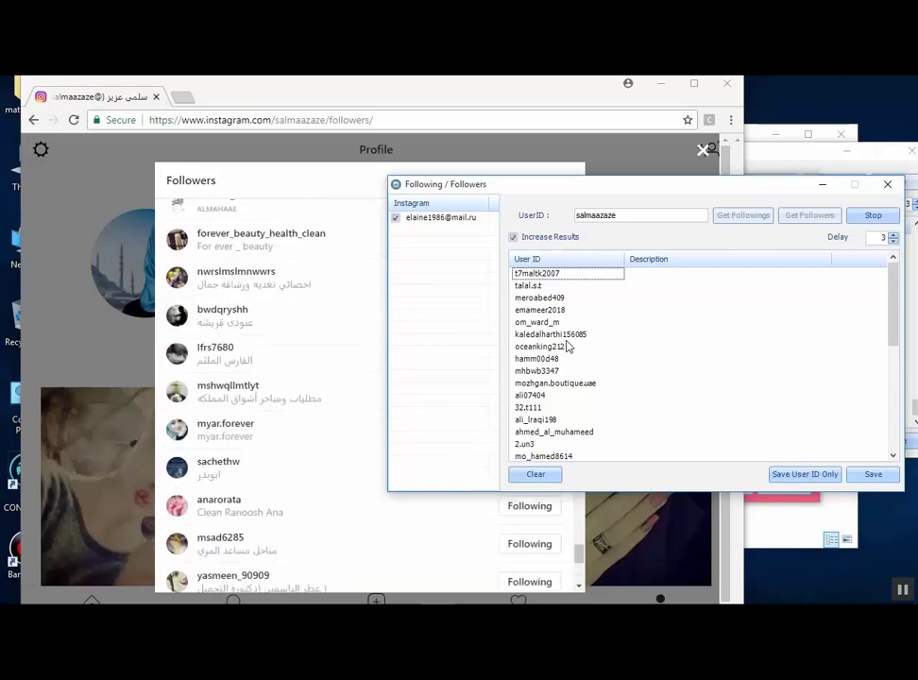
pyautogui.moveTo(495, 189); pyautogui.dragTo(509, 164)
pyautogui.click(467, 102)
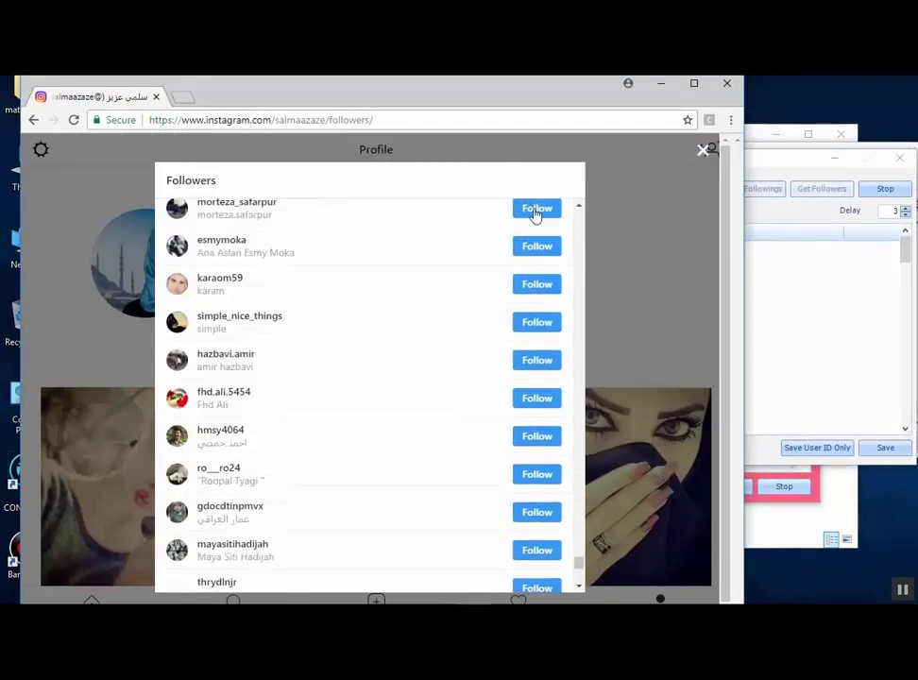
pyautogui.click(805, 272)
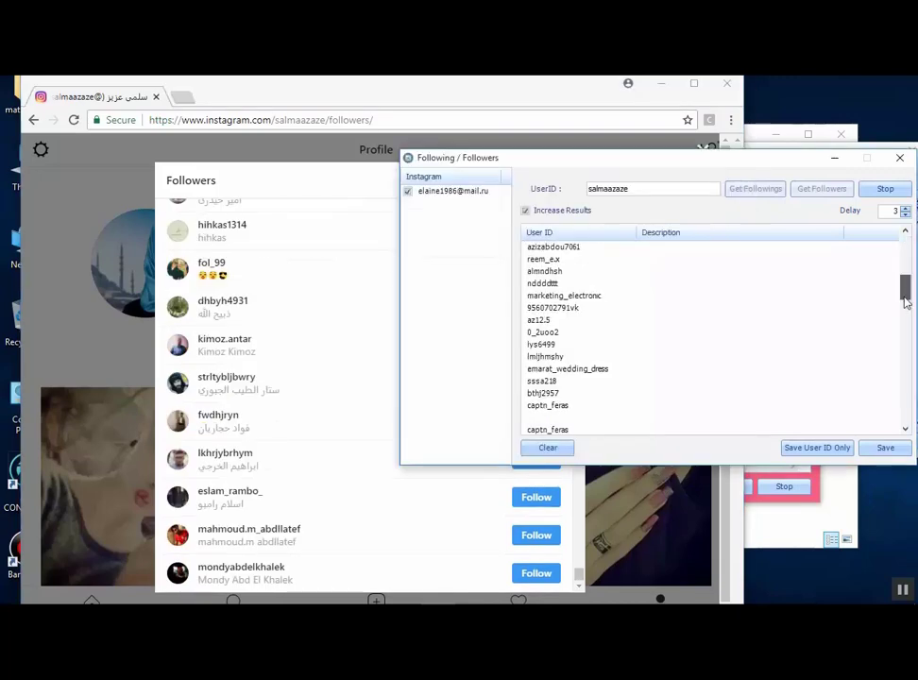
pyautogui.click(883, 191)
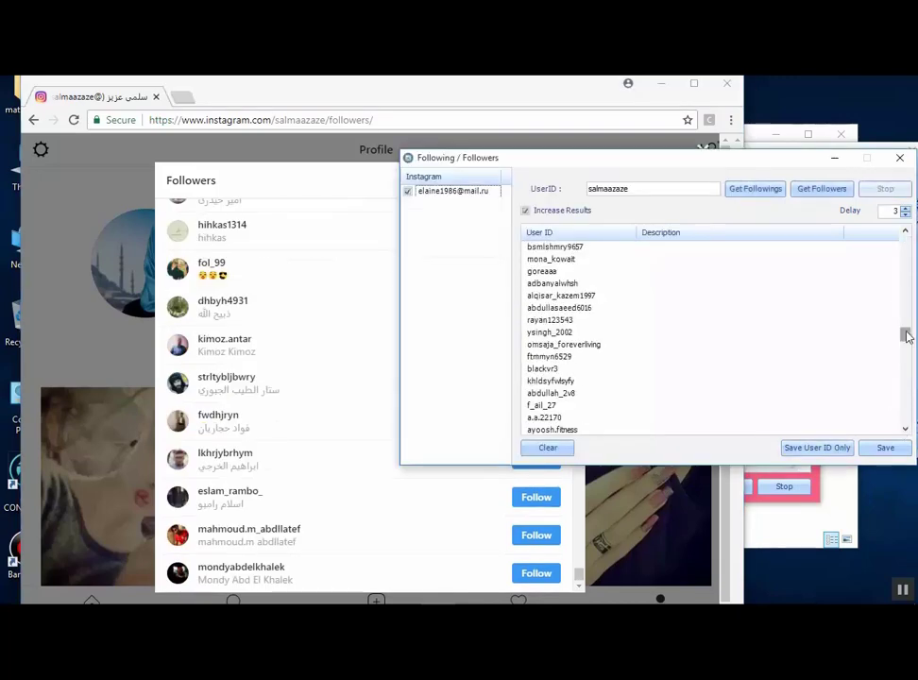
# Step: Save only the user IDs to a Desktop text document with an Arabic name describing the profile's followers and friends of friends
pyautogui.click(817, 449)
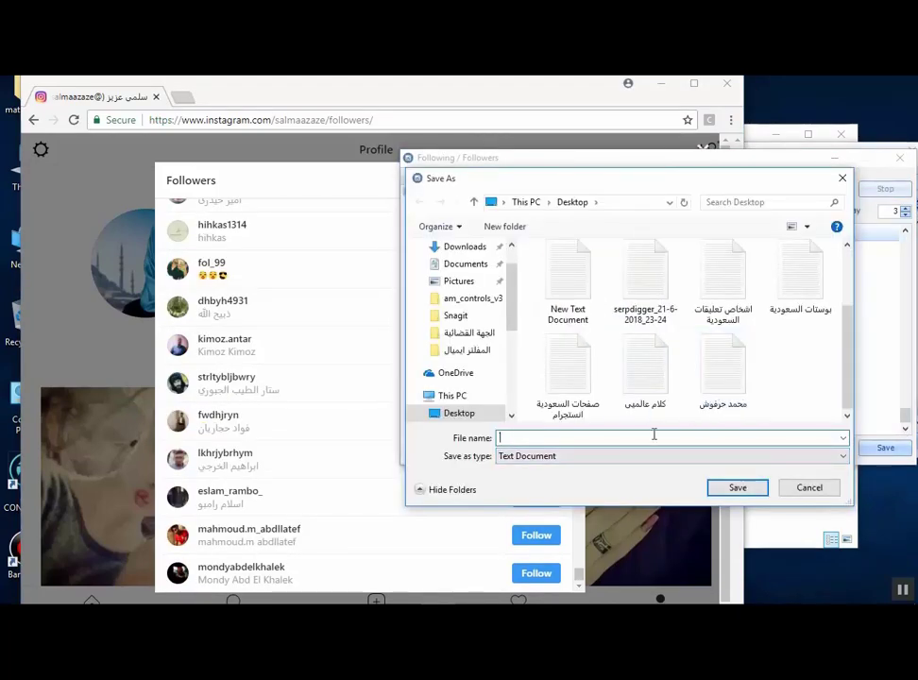
pyautogui.write('فولورز سلمى واصدقاء الاصدقاء')
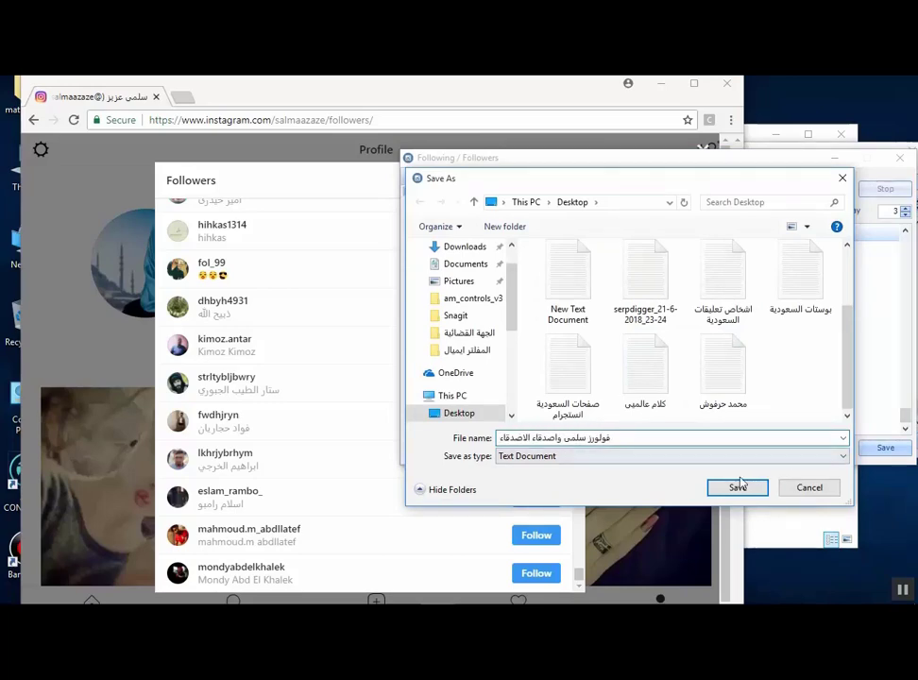
pyautogui.click(738, 487)
# Step: Restart following the loaded users in the Follow window and view the profile opened in the automated browser
pyautogui.hotkey('alt', 'Tab')
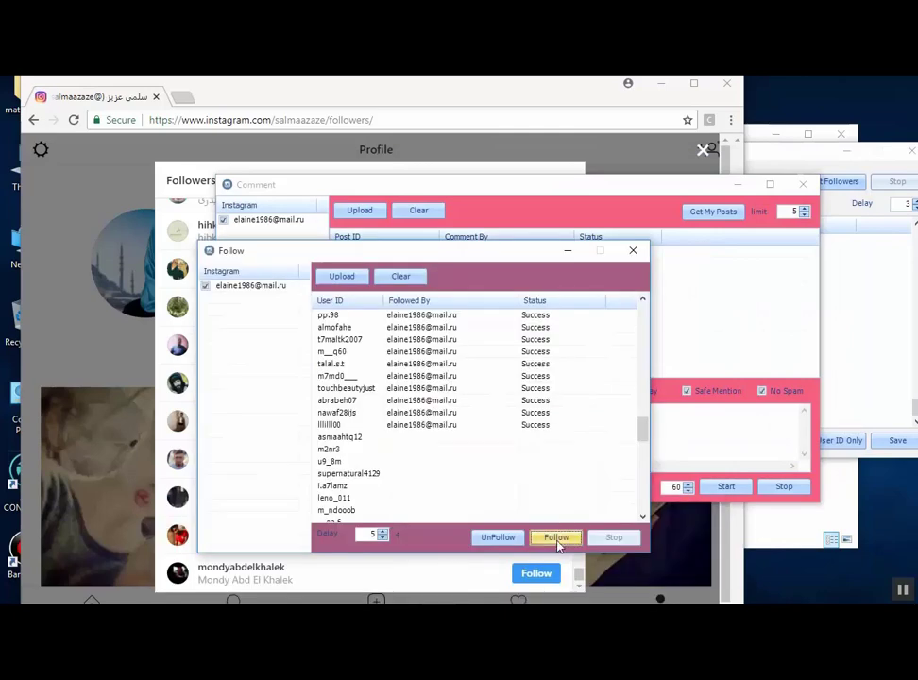
pyautogui.click(557, 538)
pyautogui.click(673, 140)
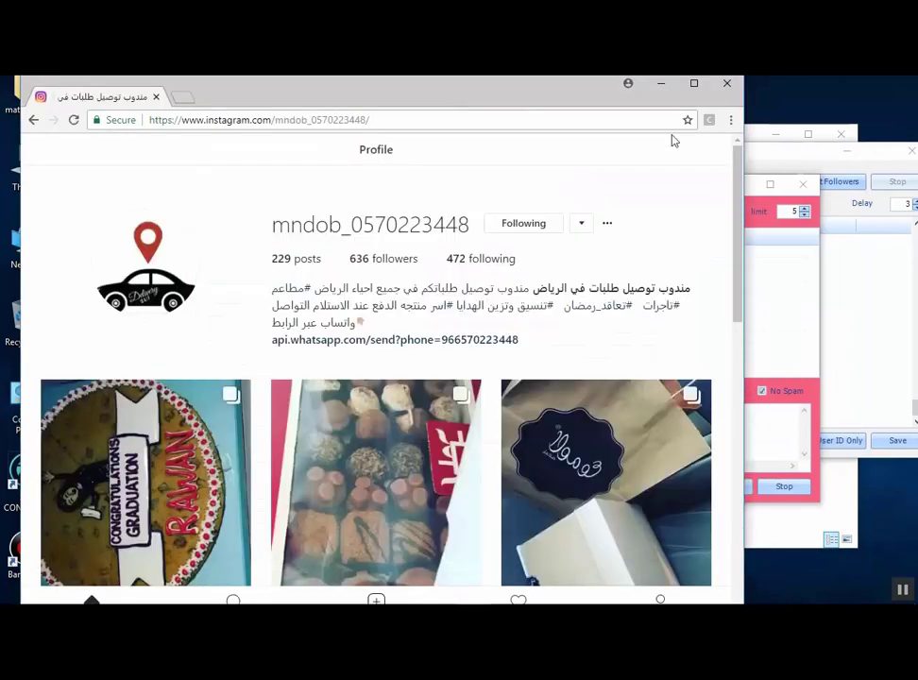
# Step: Add the saved follower IDs as mentions in Comment and enter the message "ياهلا بالغاليين"
pyautogui.click(752, 197)
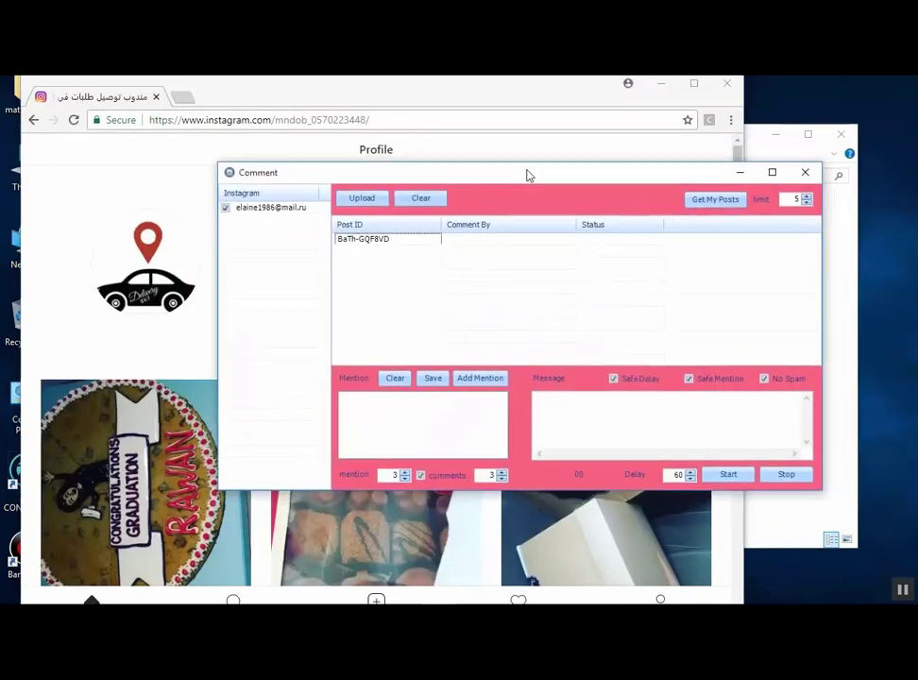
pyautogui.click(465, 379)
pyautogui.doubleClick(479, 412)
pyautogui.scroll(-3, 498, 439)
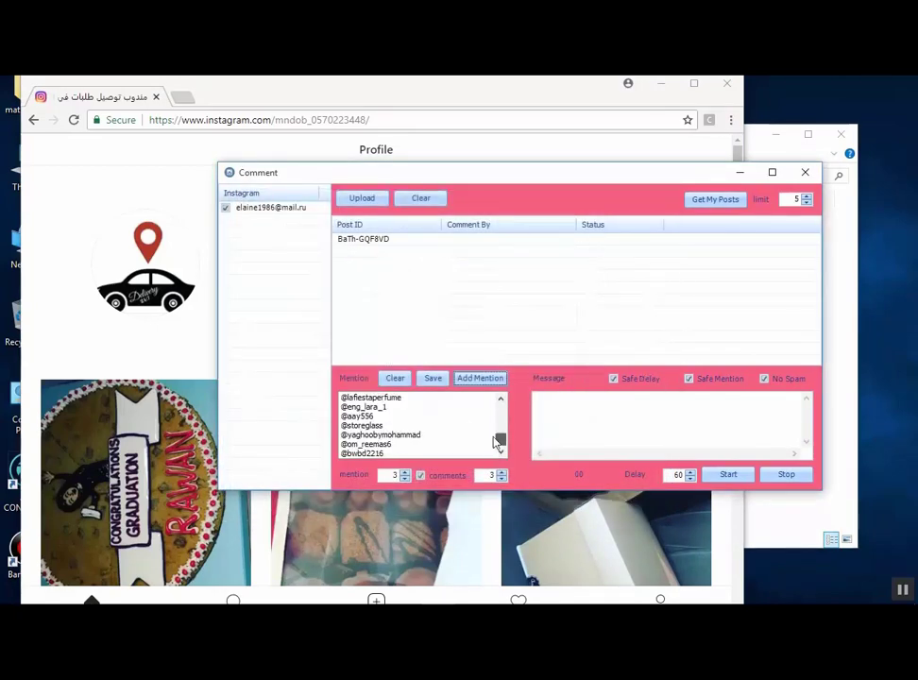
pyautogui.scroll(3, 497, 438)
pyautogui.write('بالغاليين')
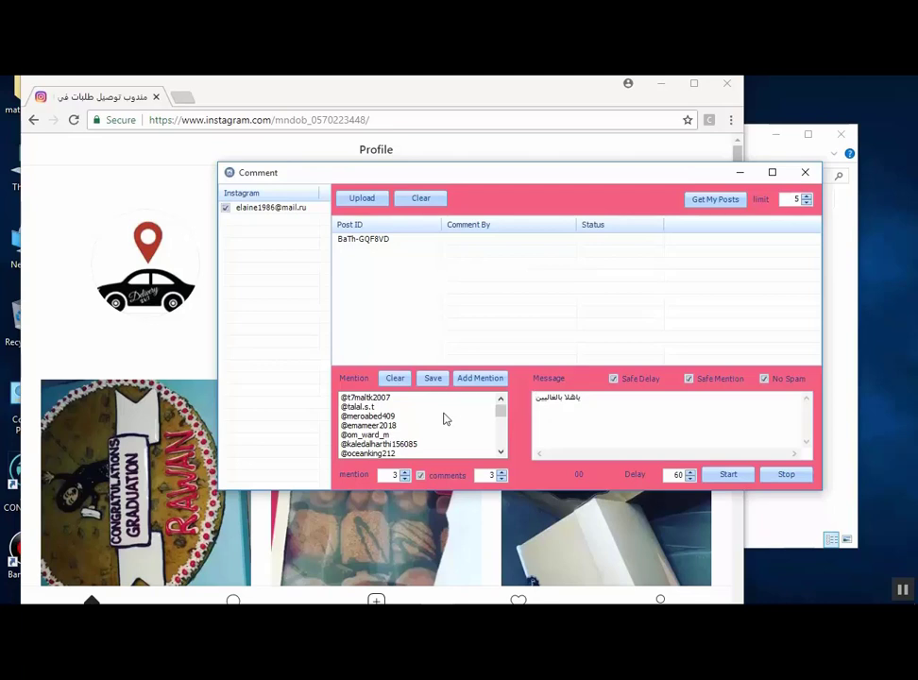
# Step: Look over the first entries of the mention list and the message text in Comment
pyautogui.moveTo(499, 410)
pyautogui.mouseDown()
pyautogui.moveTo(500, 438)
pyautogui.moveTo(500, 402)
pyautogui.mouseUp()
pyautogui.click(408, 397)
pyautogui.click(400, 407)
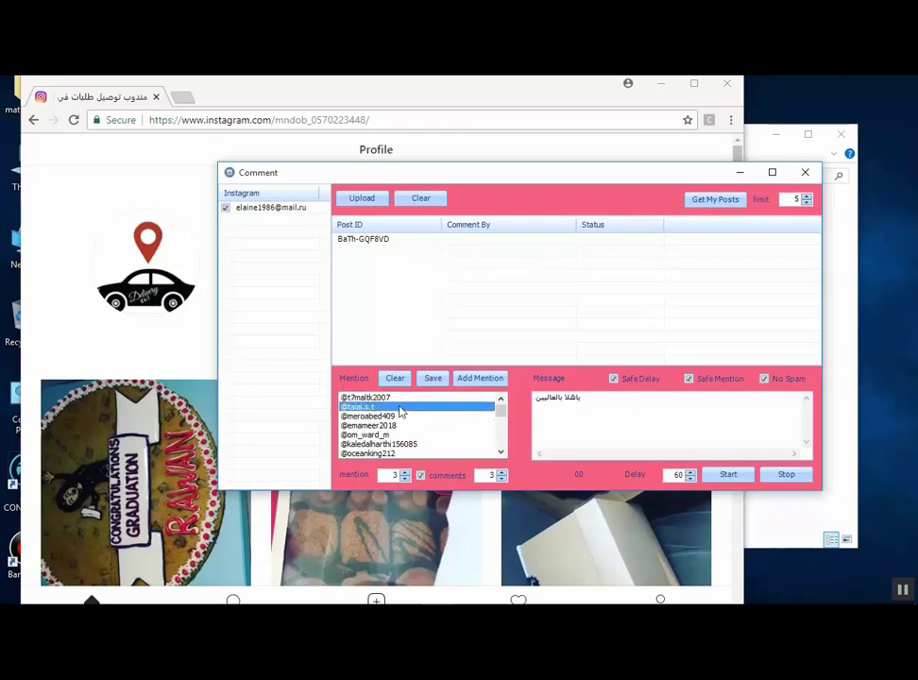
pyautogui.click(387, 444)
pyautogui.click(381, 425)
pyautogui.click(383, 407)
pyautogui.moveTo(591, 401); pyautogui.dragTo(514, 402)
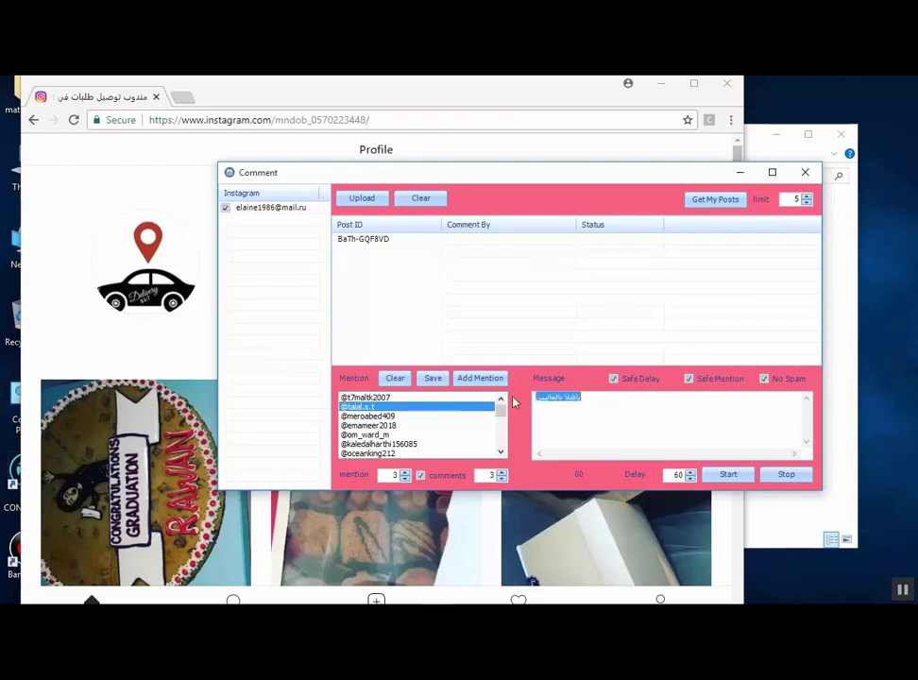
pyautogui.click(595, 415)
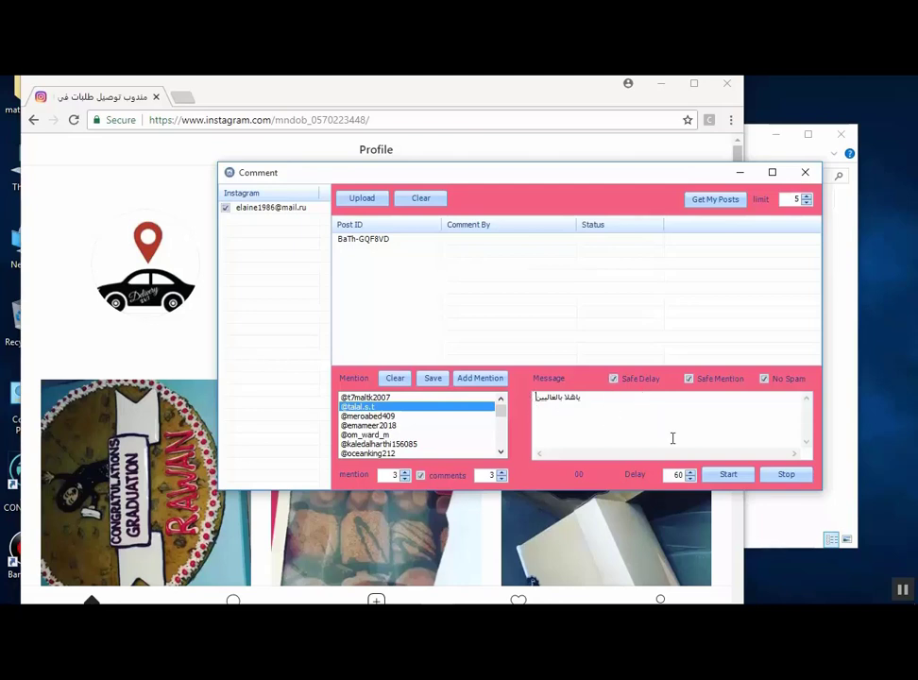
# Step: Start commenting on post BaTh-GQF8VD and check the posted comment and its mentions in the browser
pyautogui.click(725, 475)
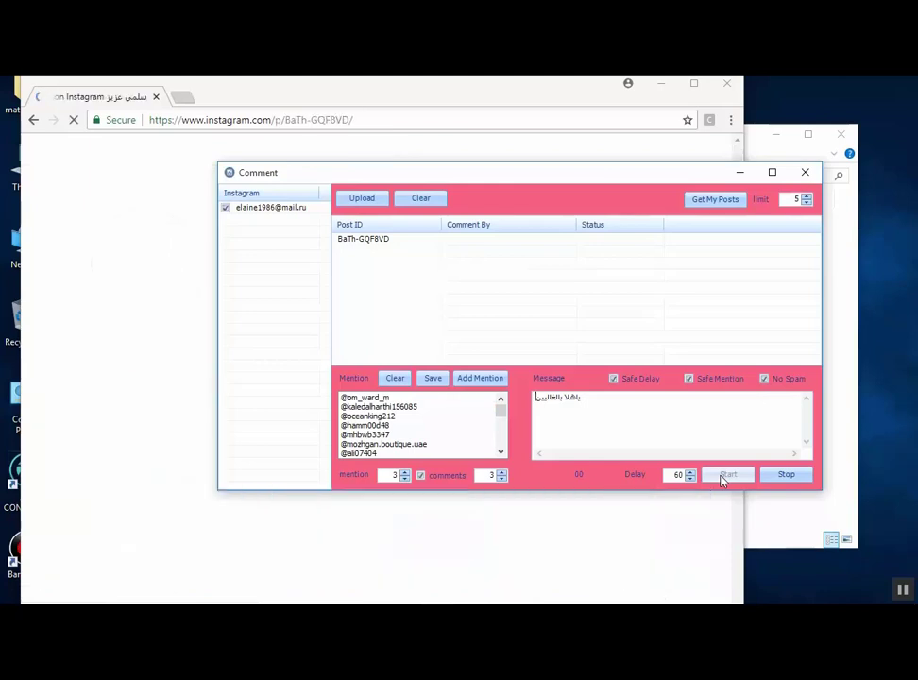
pyautogui.click(502, 99)
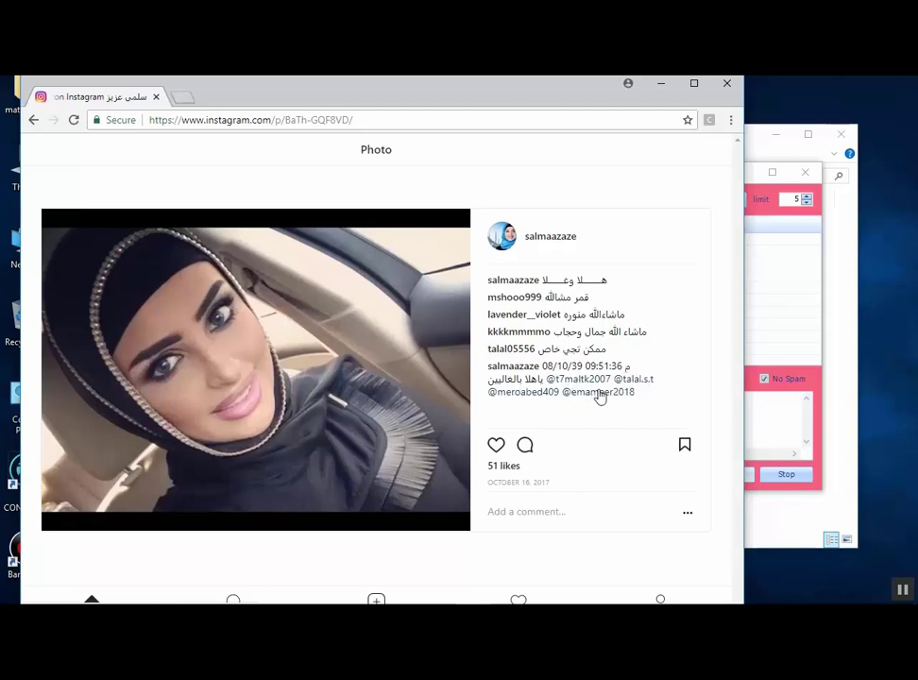
pyautogui.click(779, 426)
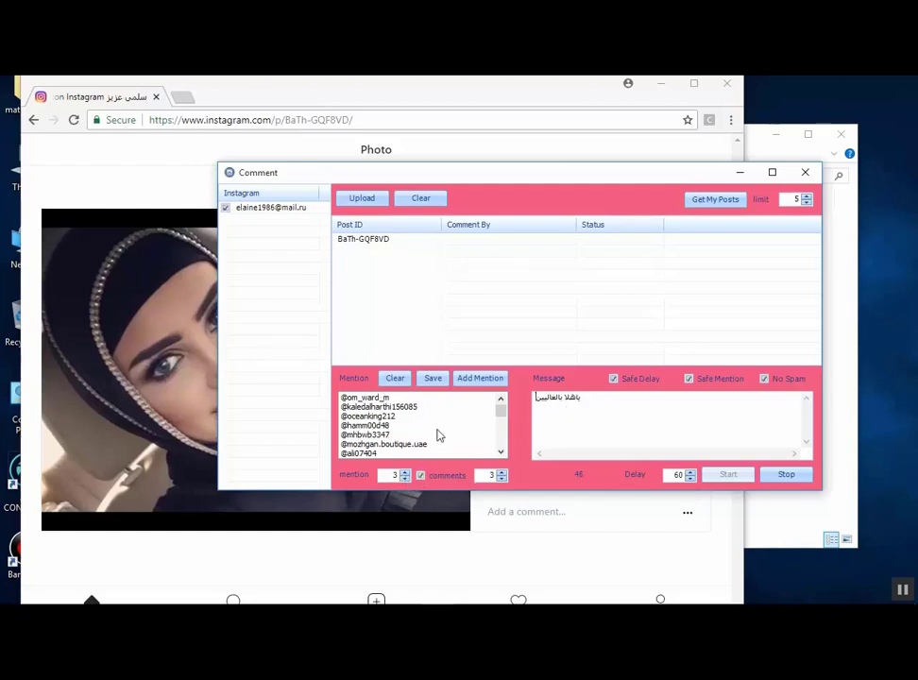
# Step: Review the message, remaining mentions and delay countdown in Comment, and recheck the post's comments in the browser
pyautogui.tripleClick(534, 398)
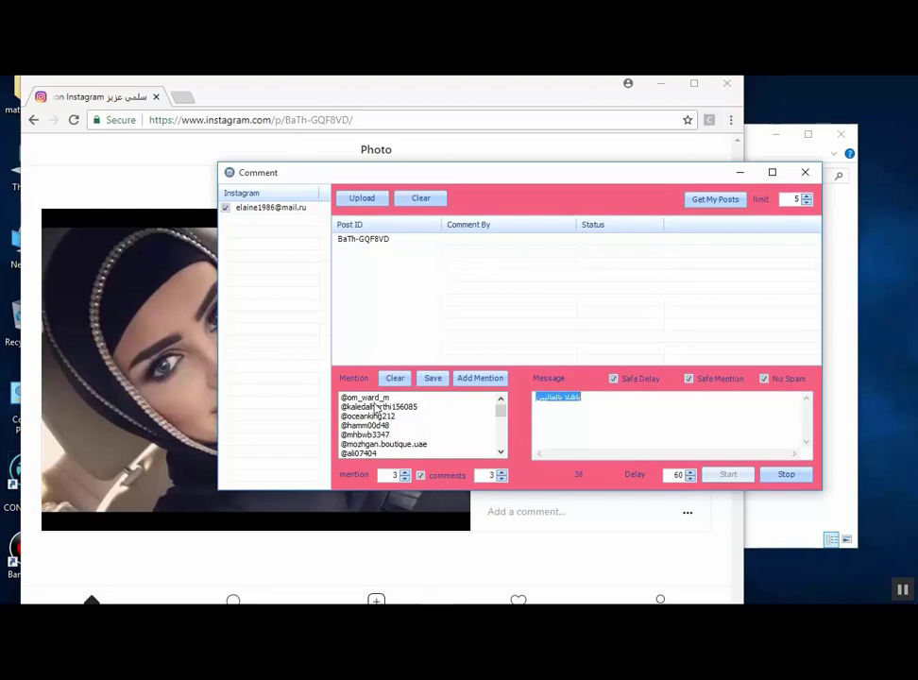
pyautogui.click(566, 408)
pyautogui.moveTo(566, 410); pyautogui.dragTo(537, 412)
pyautogui.click(423, 88)
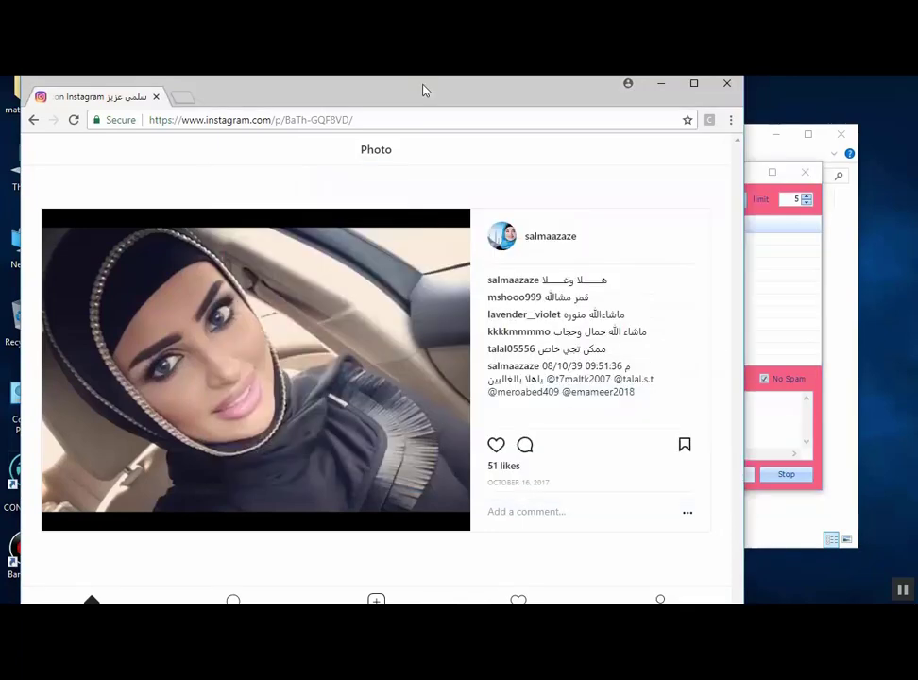
pyautogui.click(775, 420)
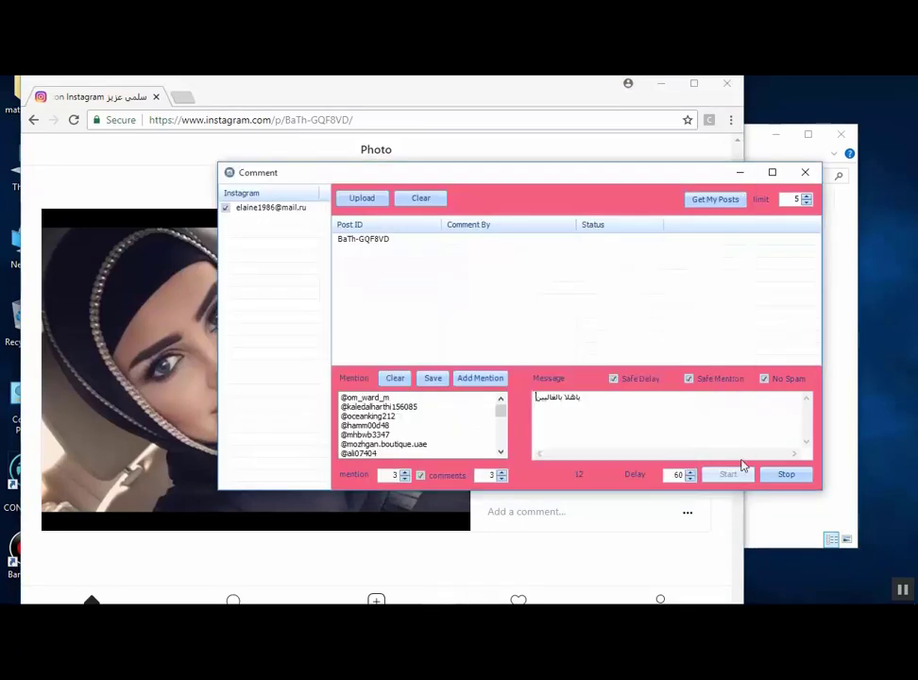
pyautogui.click(508, 90)
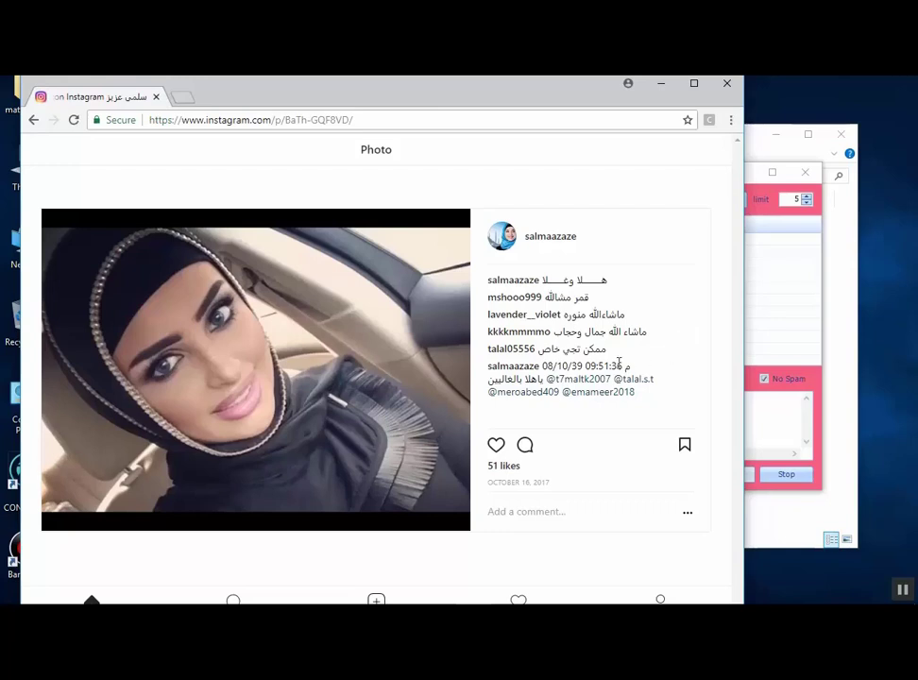